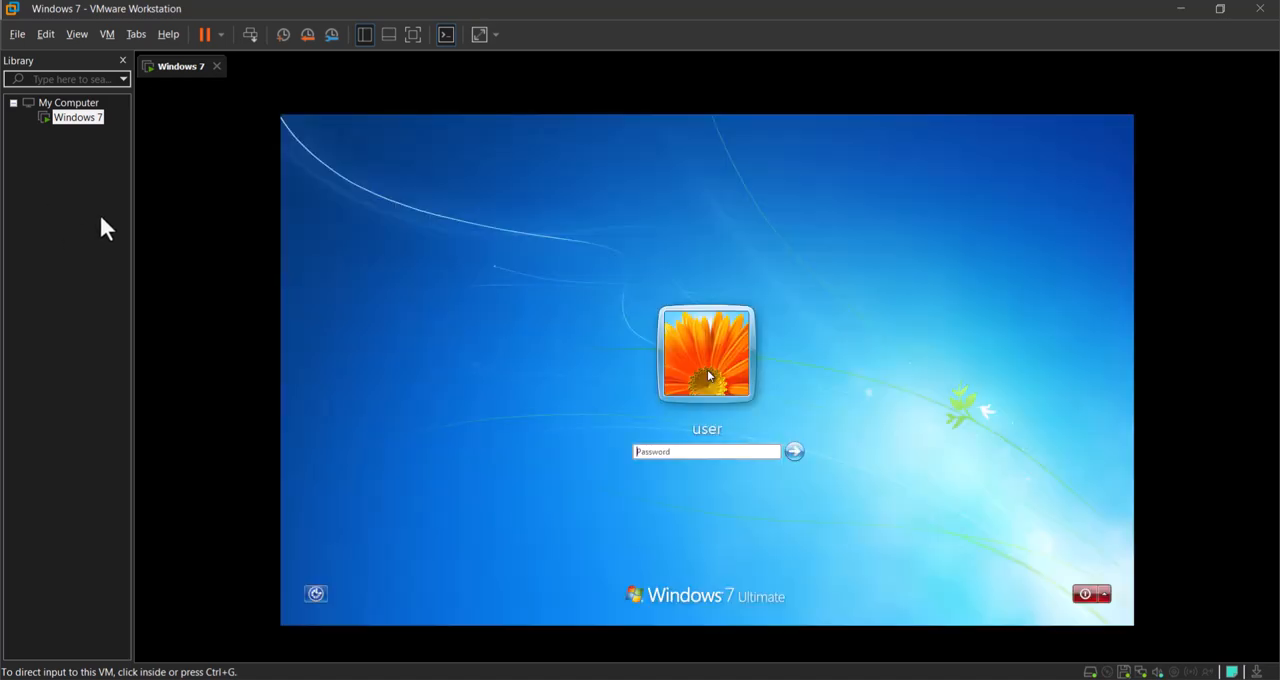
# Step: Log in to the Windows 7 virtual machine by entering the account password
pyautogui.click(660, 452)
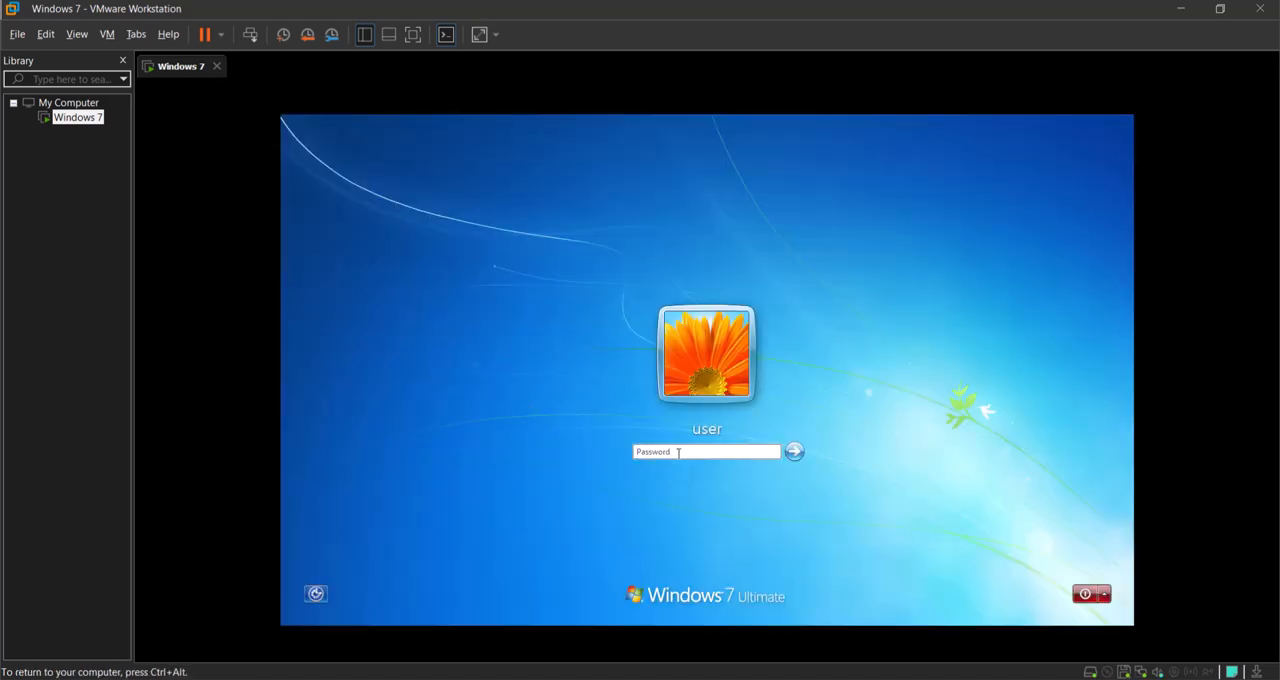
pyautogui.write('••')
pyautogui.press('Return')
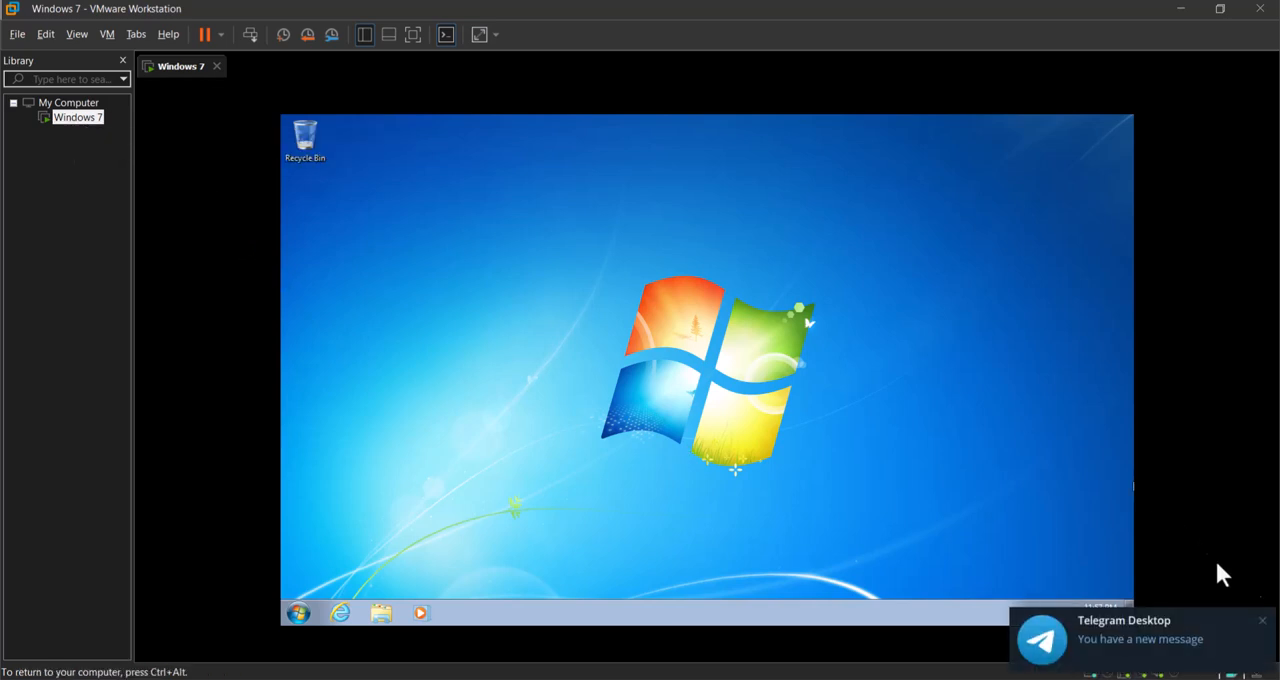
# Step: Quit Telegram on the host to stop its notifications and postpone the VMware Tools download
pyautogui.click(1266, 621)
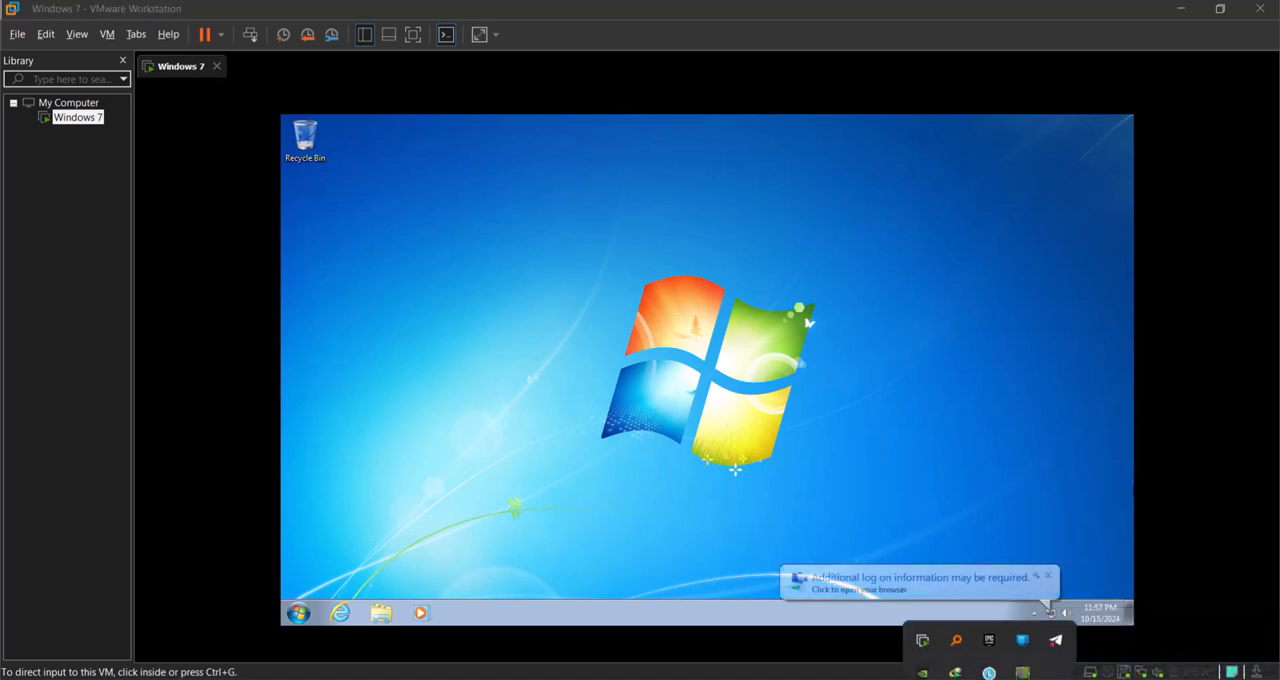
pyautogui.rightClick(1055, 616)
pyautogui.click(1090, 592)
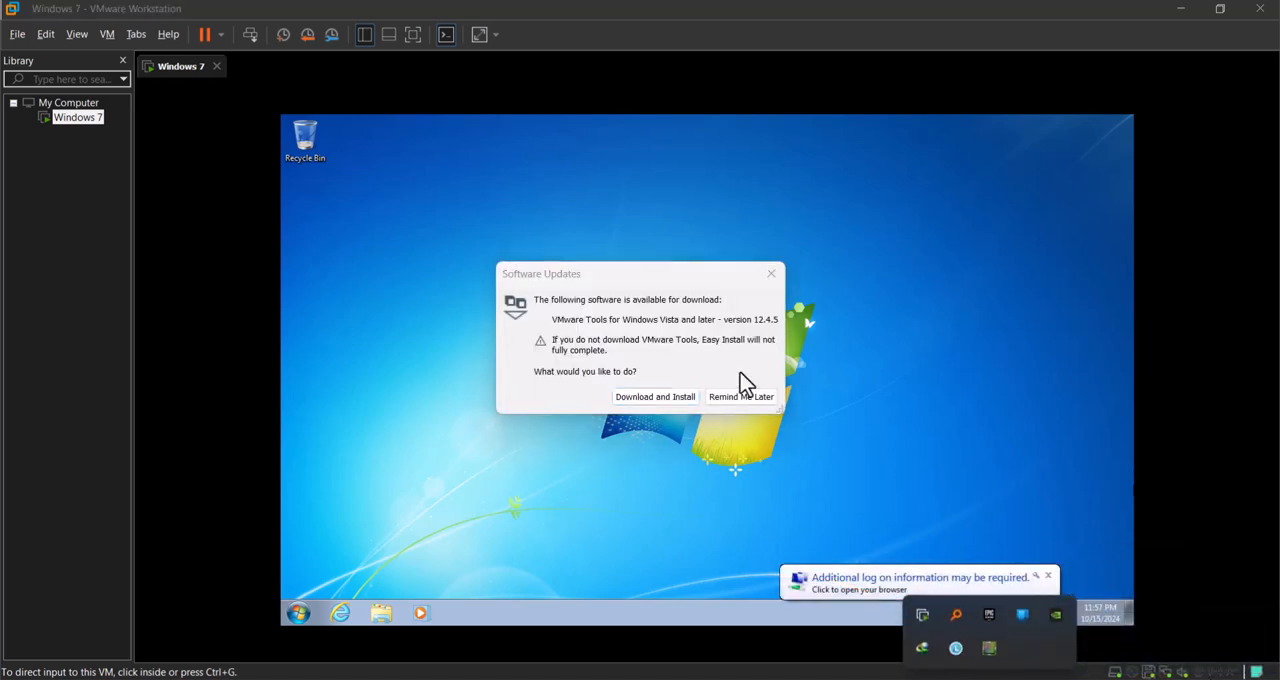
pyautogui.click(750, 395)
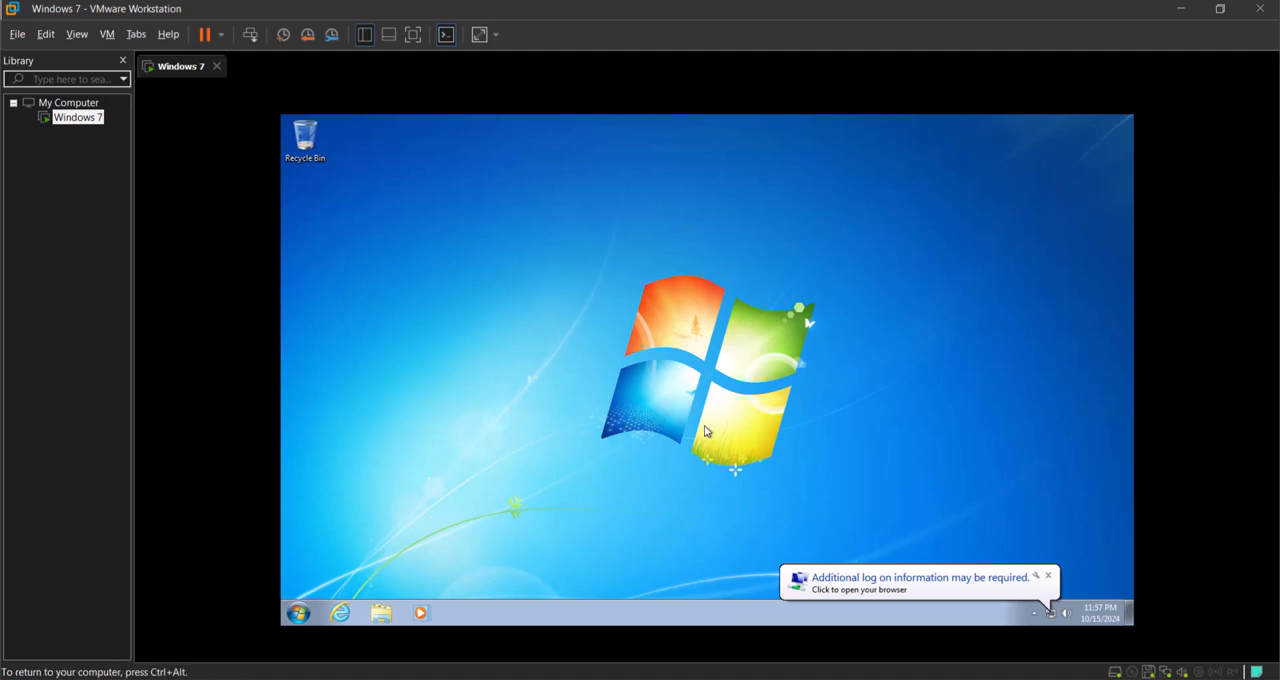
# Step: Review the network adapter settings of the Windows 7 virtual machine and close the settings without changes
pyautogui.click(72, 104)
pyautogui.rightClick(80, 105)
pyautogui.rightClick(80, 118)
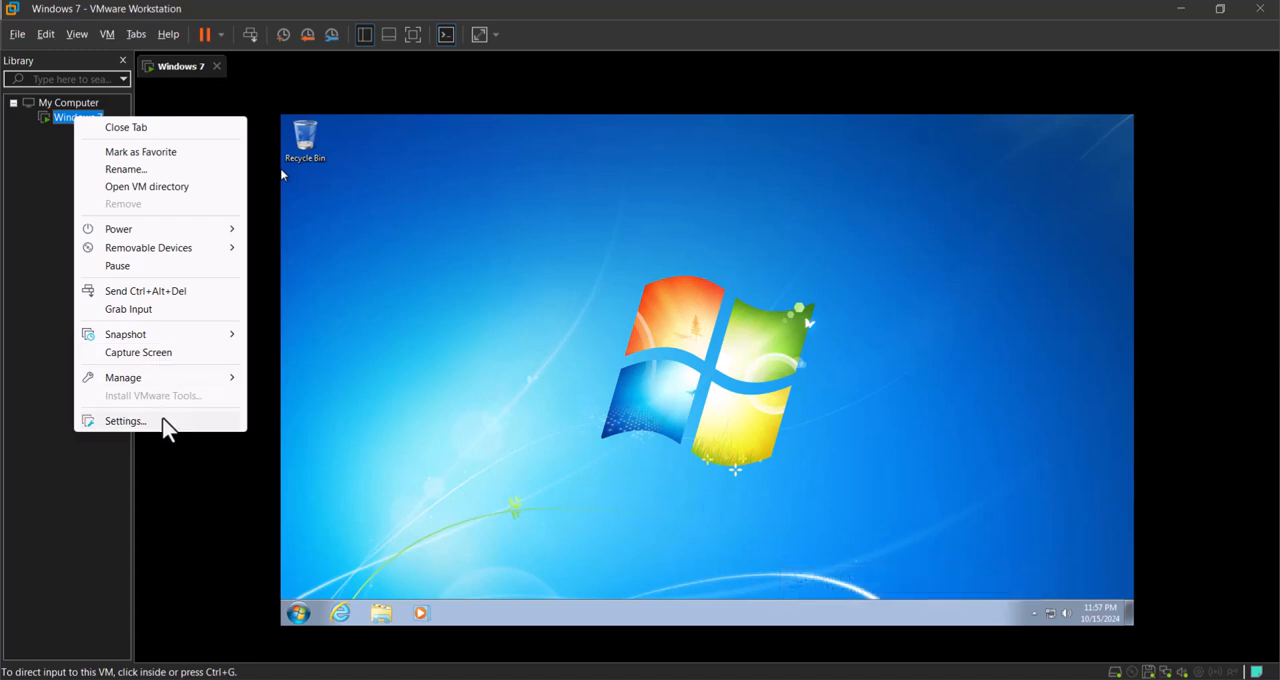
pyautogui.click(125, 421)
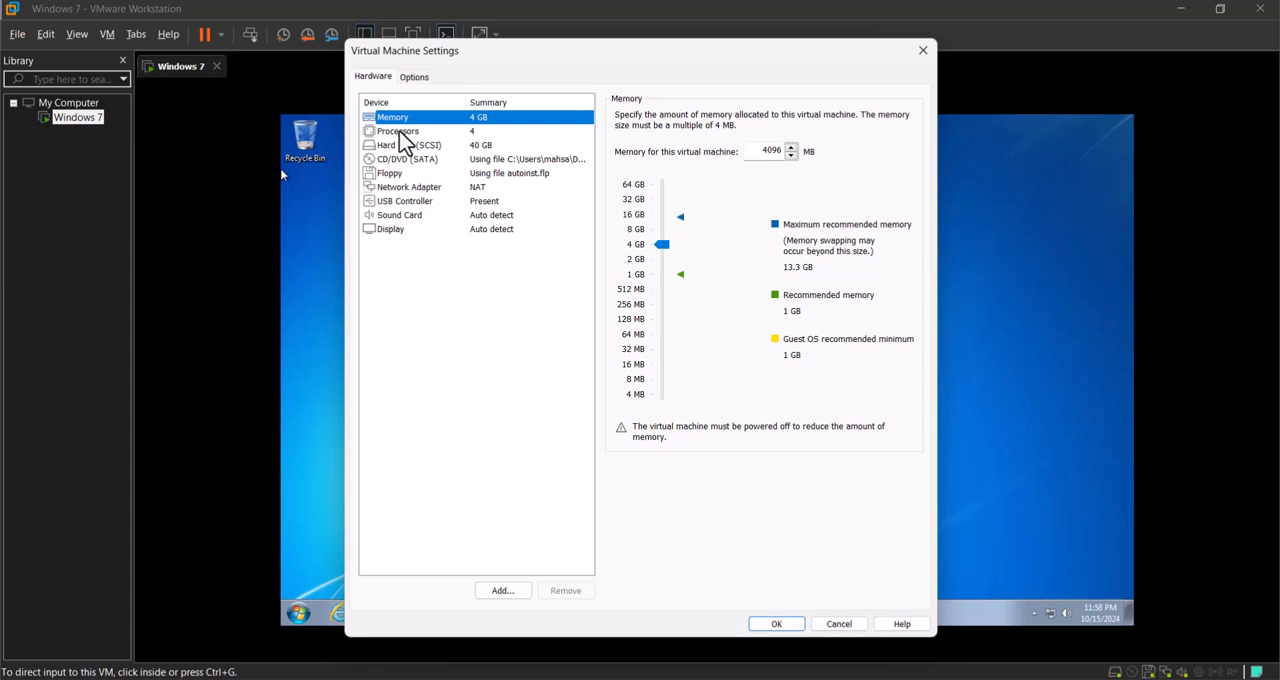
pyautogui.click(402, 189)
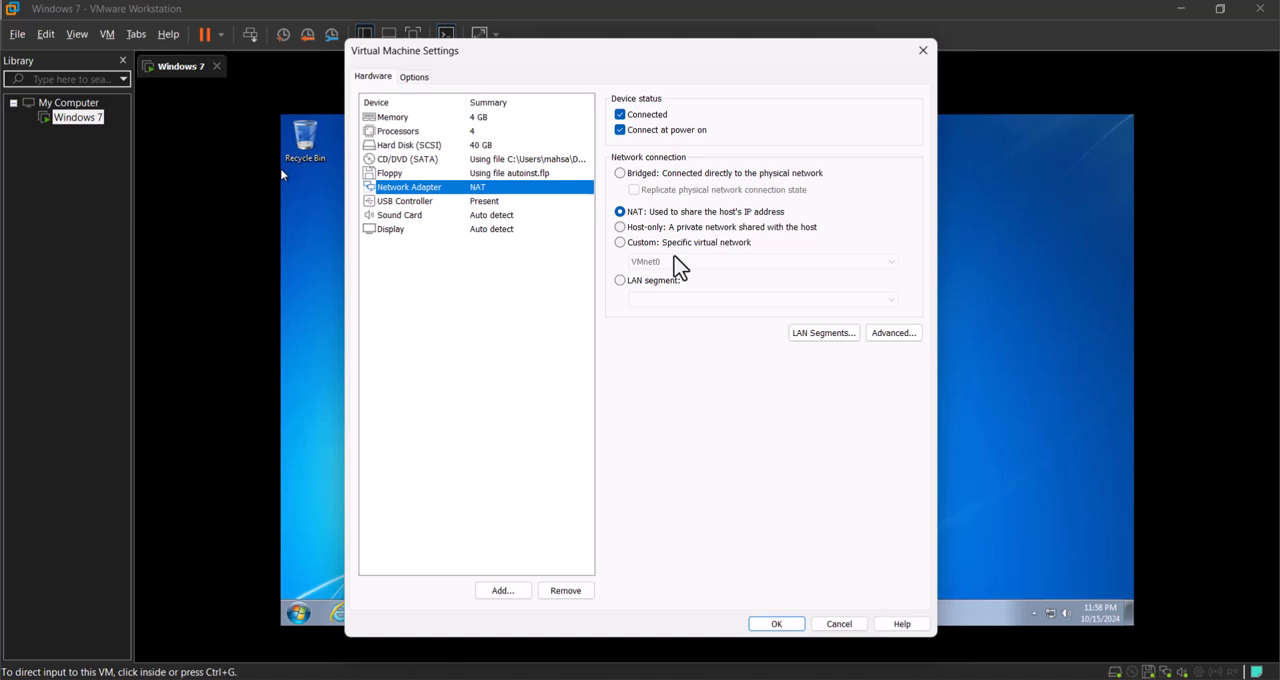
pyautogui.click(845, 626)
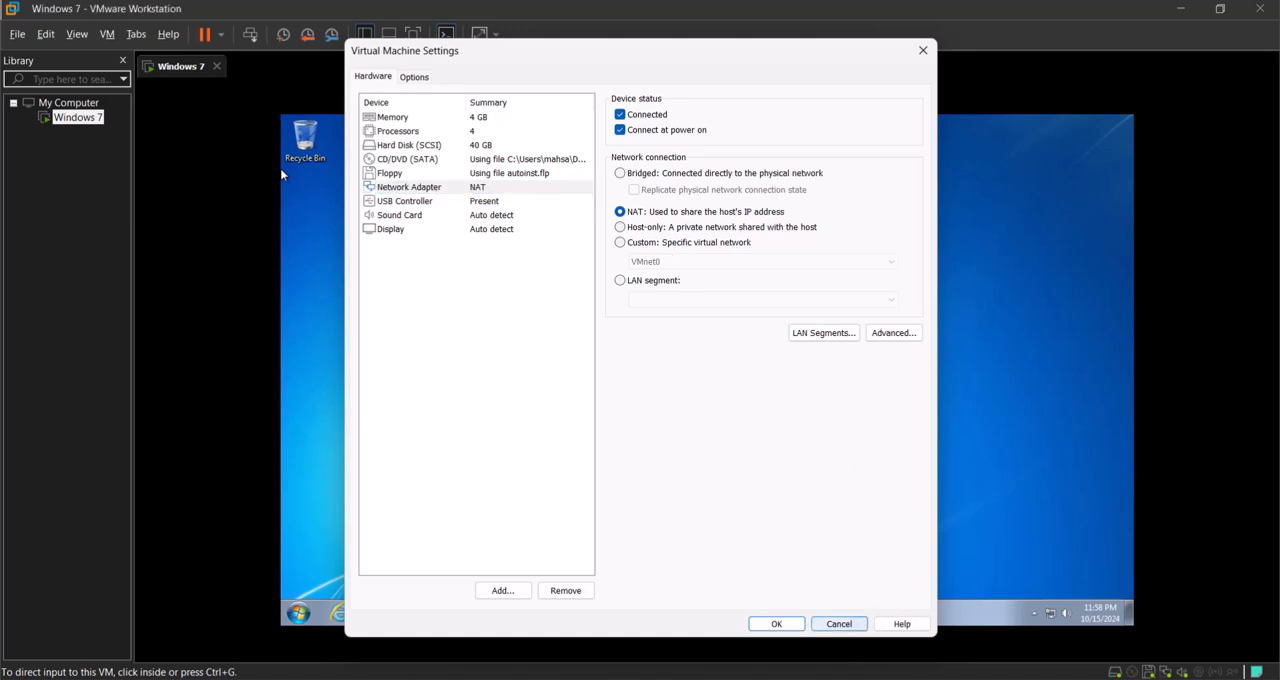
# Step: Open the guest's Network and Sharing Center and show its network adapter connections
pyautogui.rightClick(1067, 614)
pyautogui.click(1064, 598)
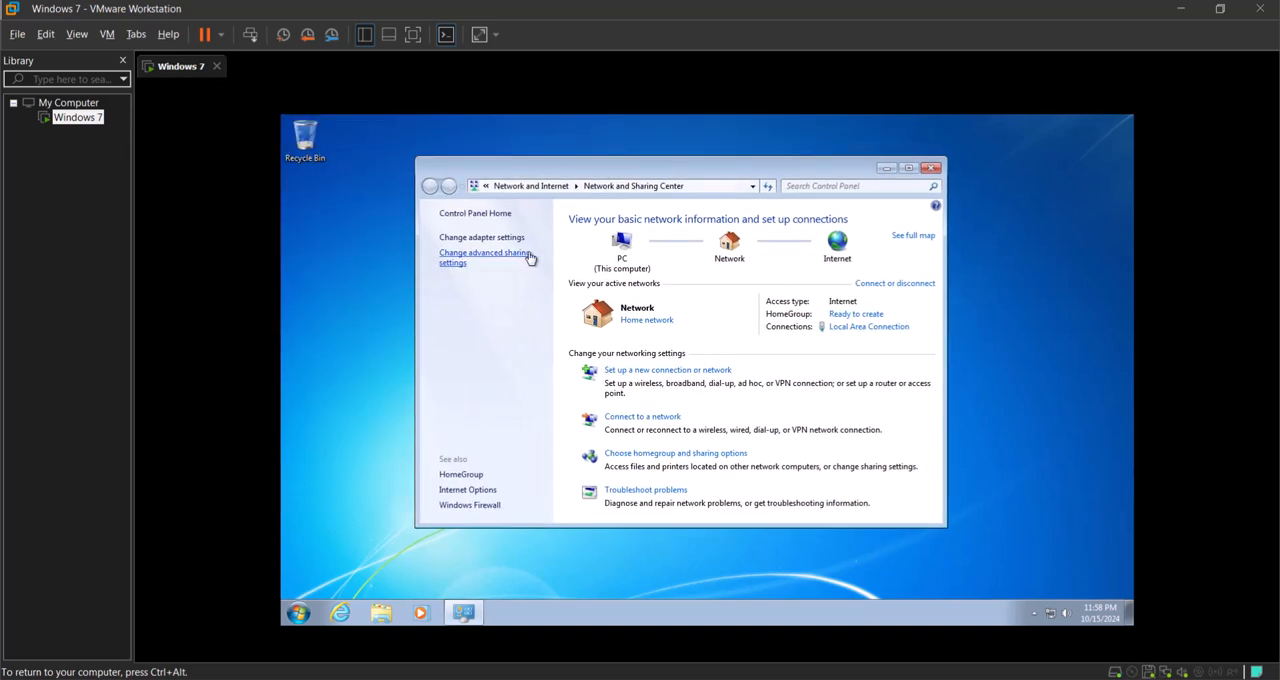
pyautogui.click(492, 241)
# Step: Remove the network adapter from the Windows 7 virtual machine's hardware and apply the change
pyautogui.rightClick(55, 125)
pyautogui.click(115, 424)
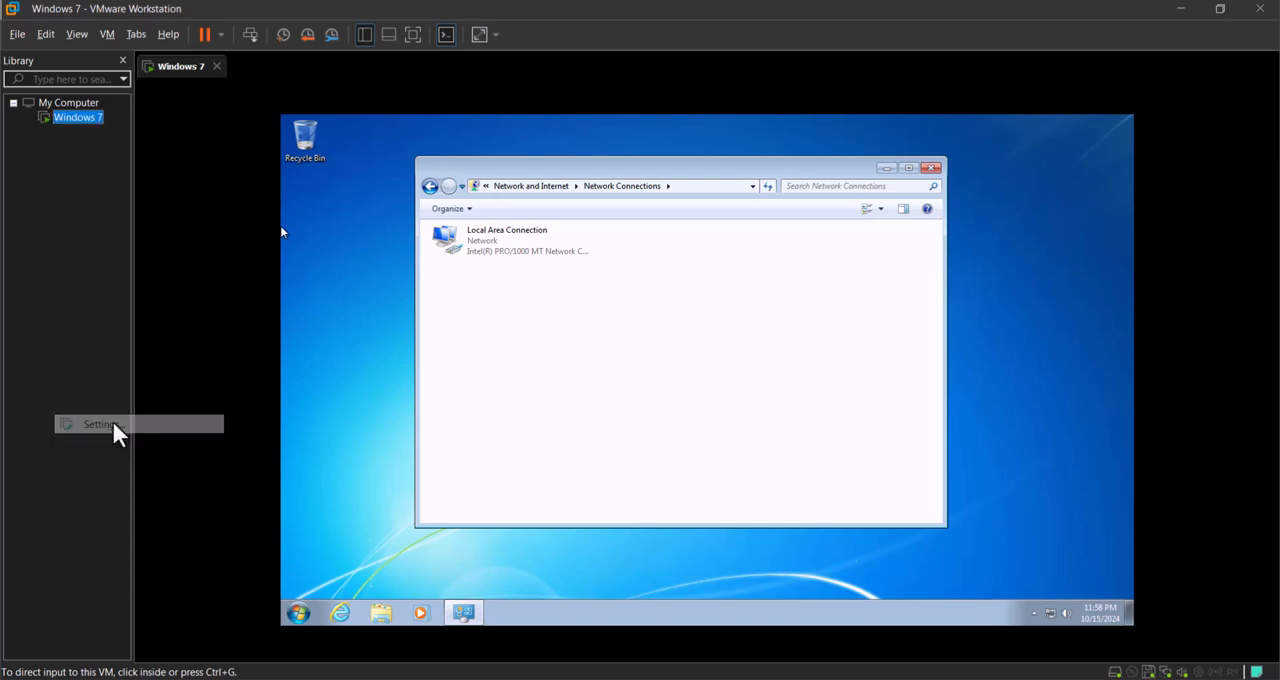
pyautogui.moveTo(520, 58); pyautogui.dragTo(833, 74)
pyautogui.click(727, 197)
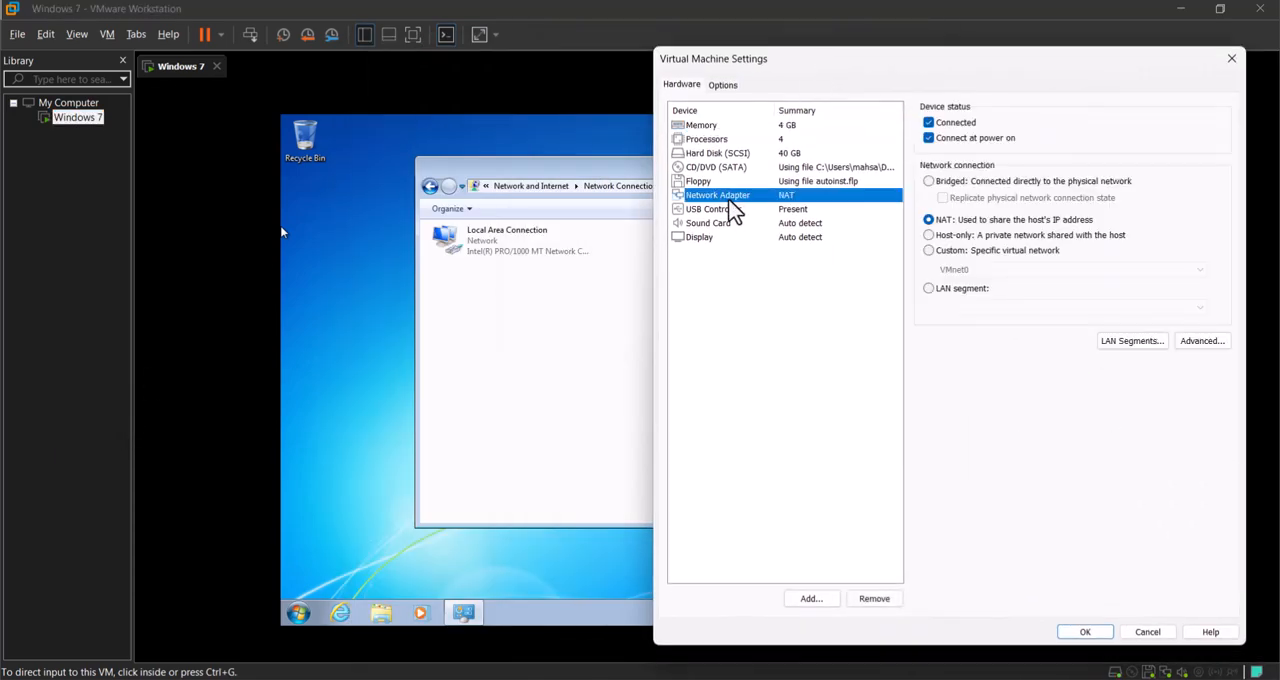
pyautogui.click(874, 598)
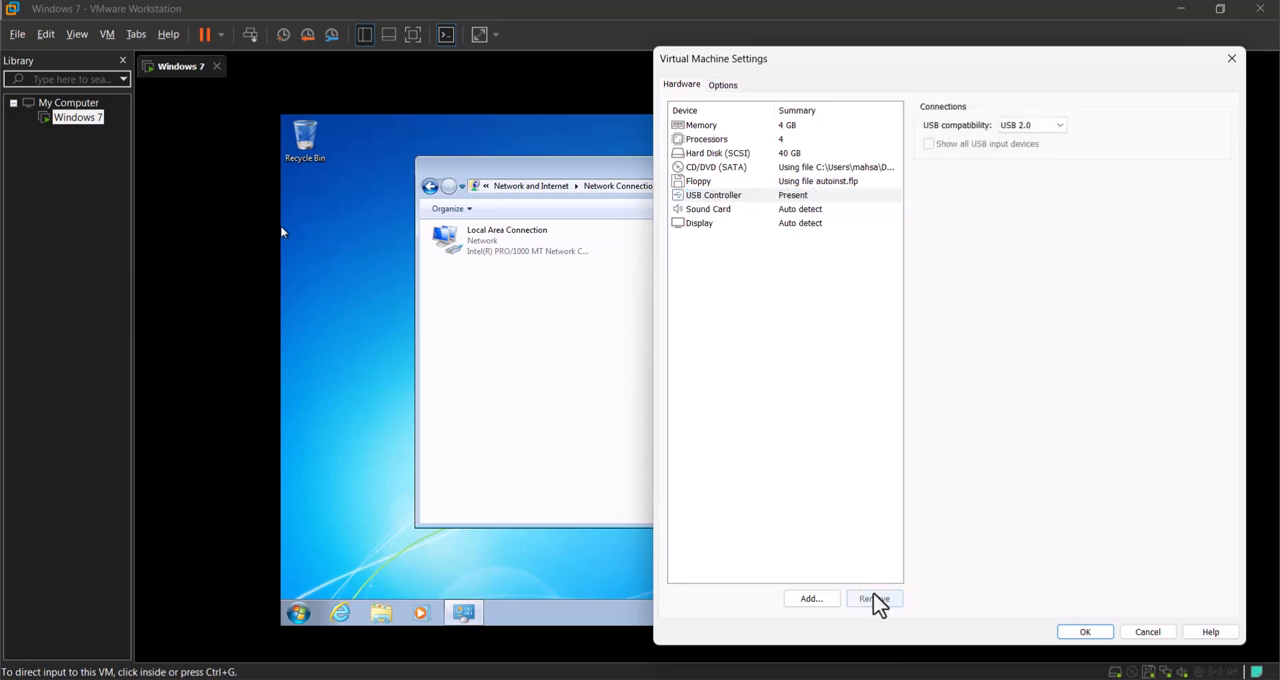
pyautogui.click(1085, 632)
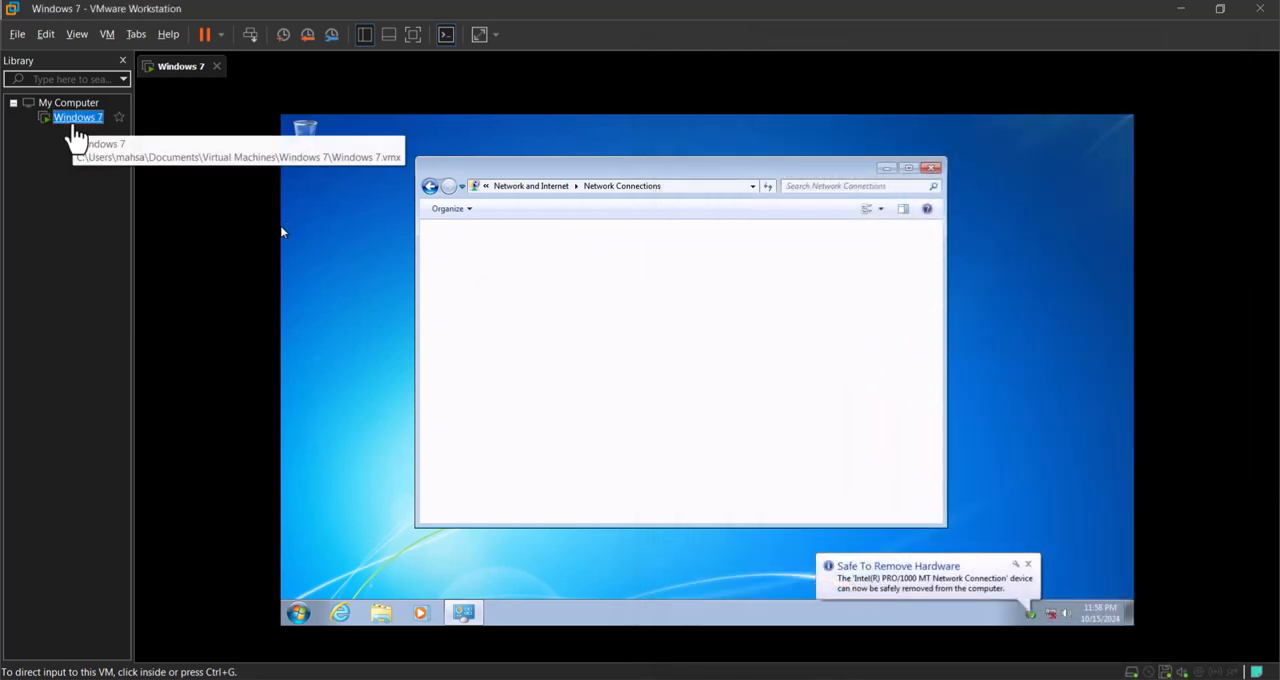
# Step: Add a new network adapter to the Windows 7 virtual machine's hardware in its settings
pyautogui.rightClick(76, 121)
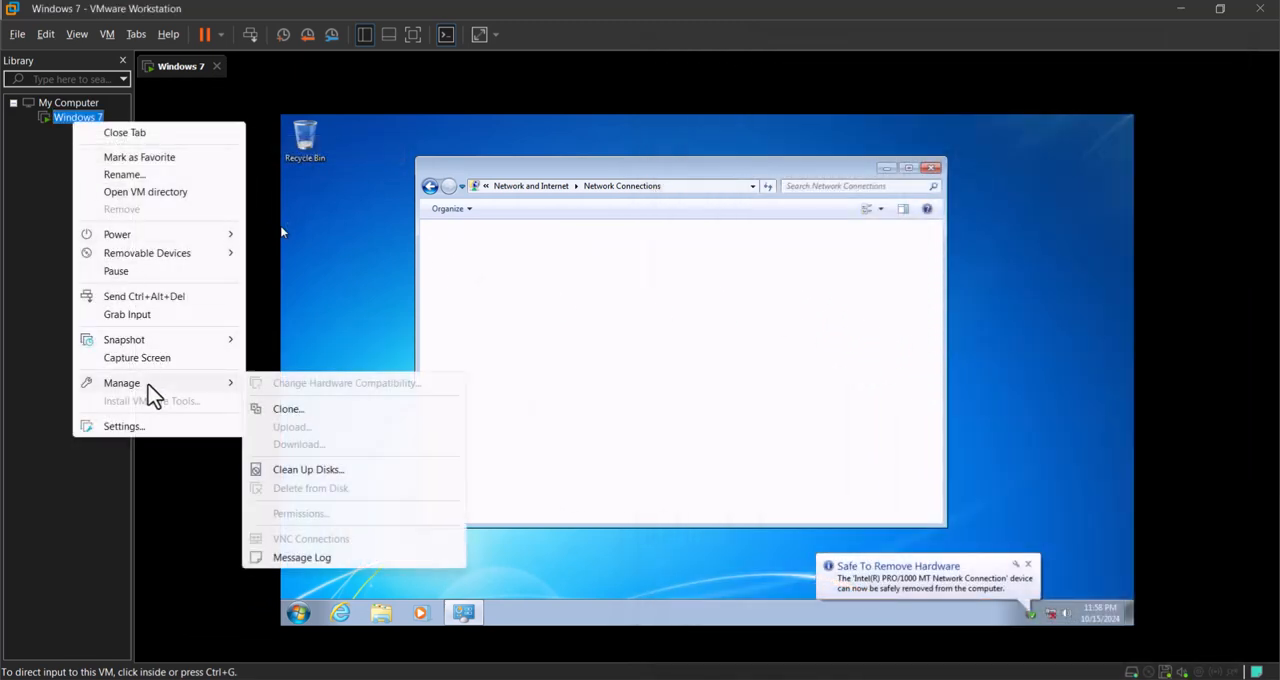
pyautogui.click(150, 424)
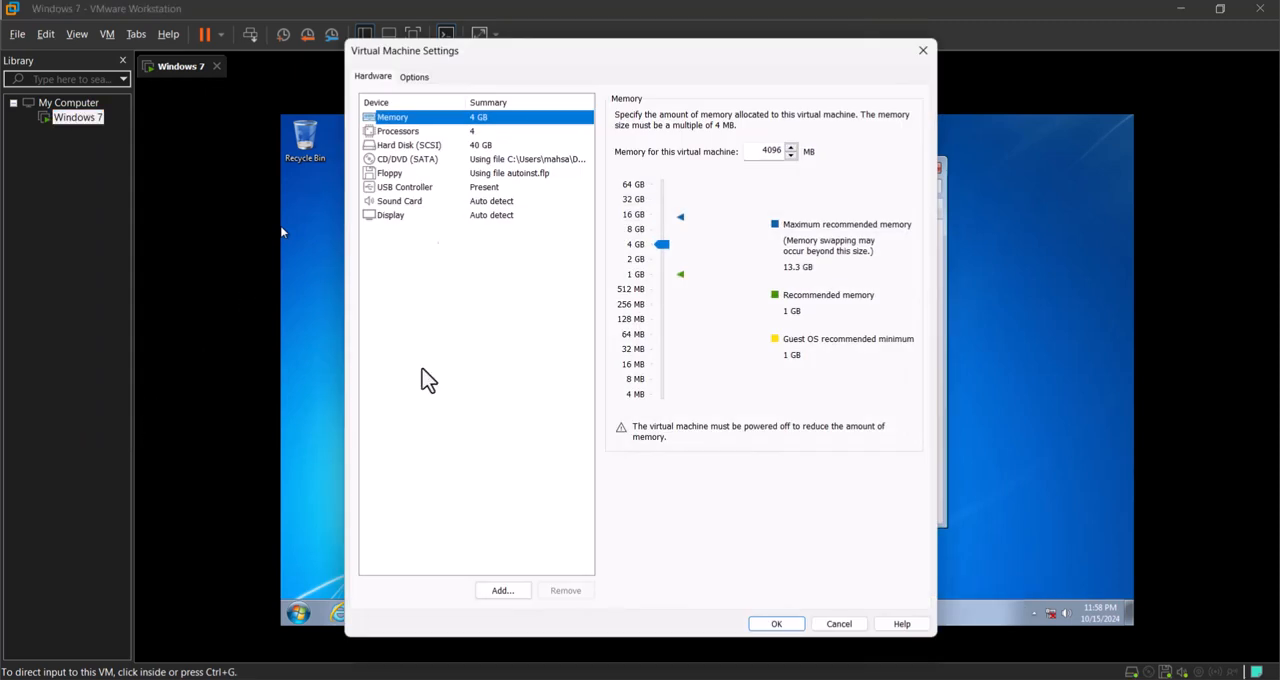
pyautogui.click(503, 592)
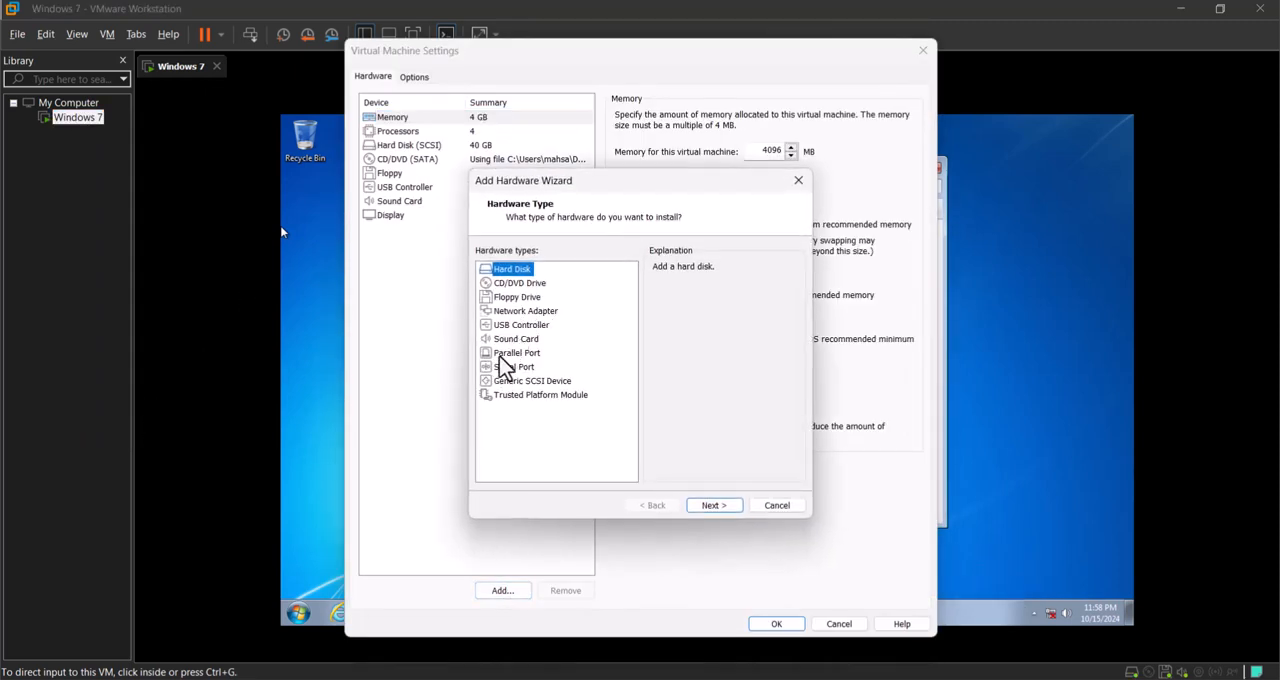
pyautogui.click(515, 312)
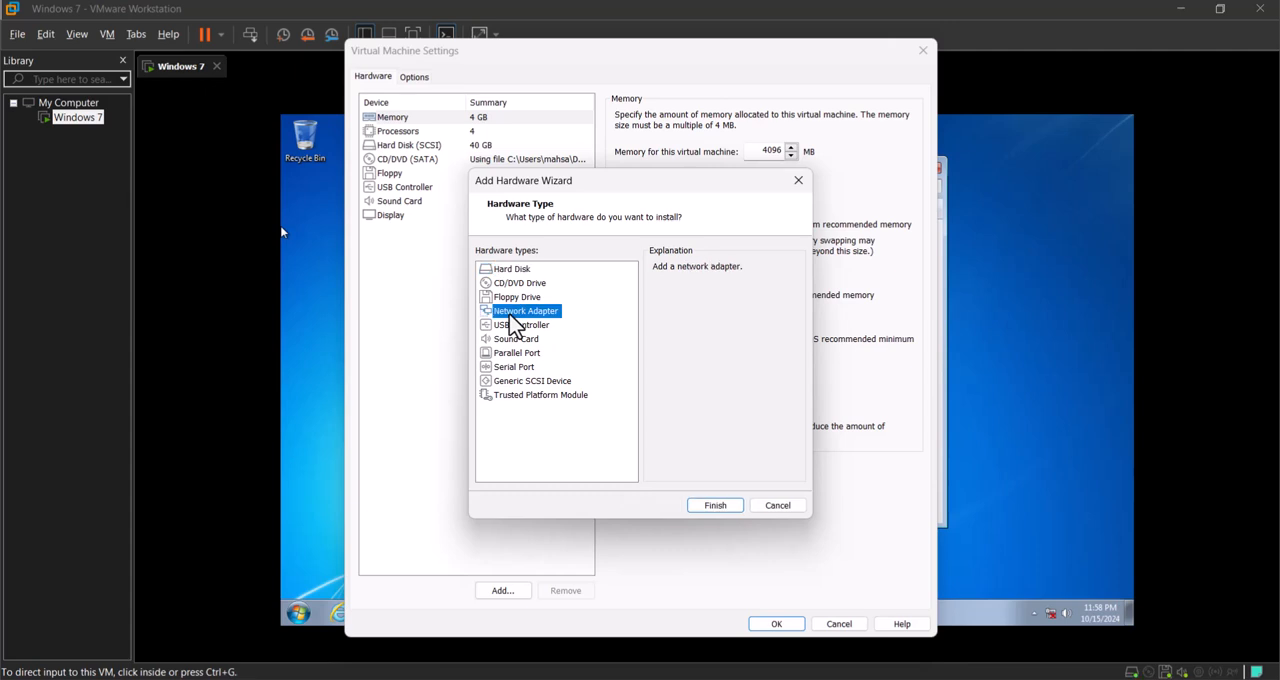
pyautogui.click(713, 503)
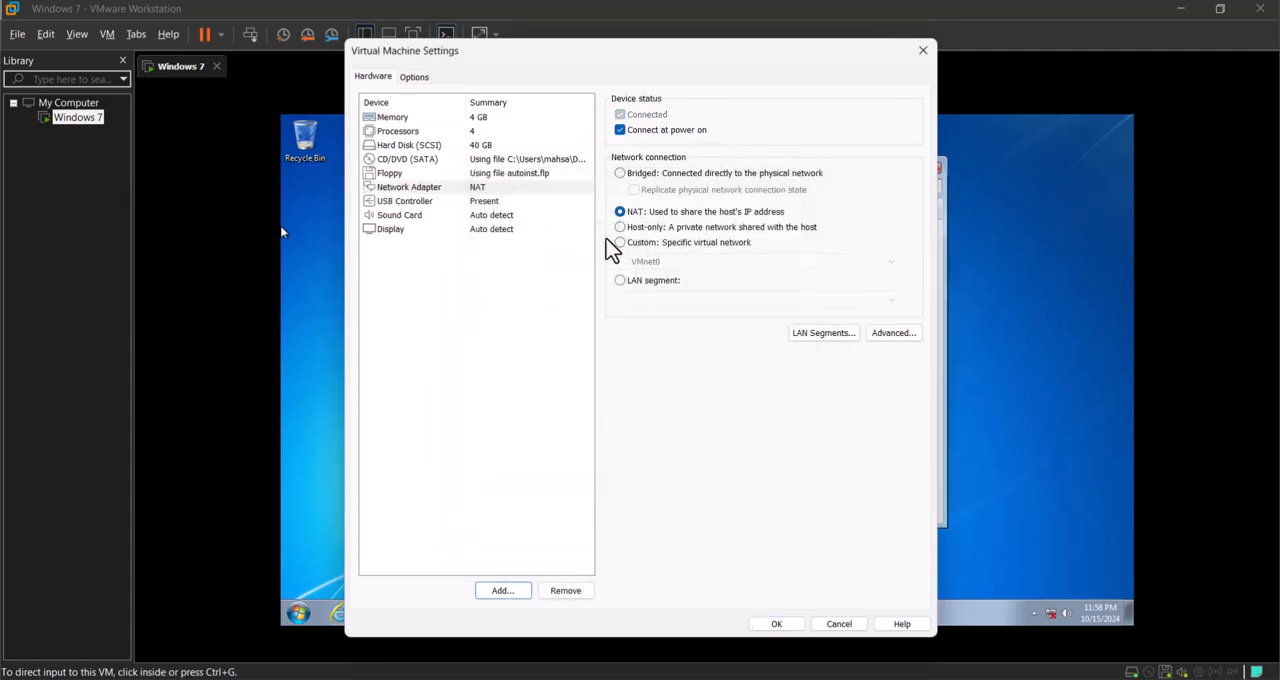
pyautogui.moveTo(623, 56); pyautogui.dragTo(892, 66)
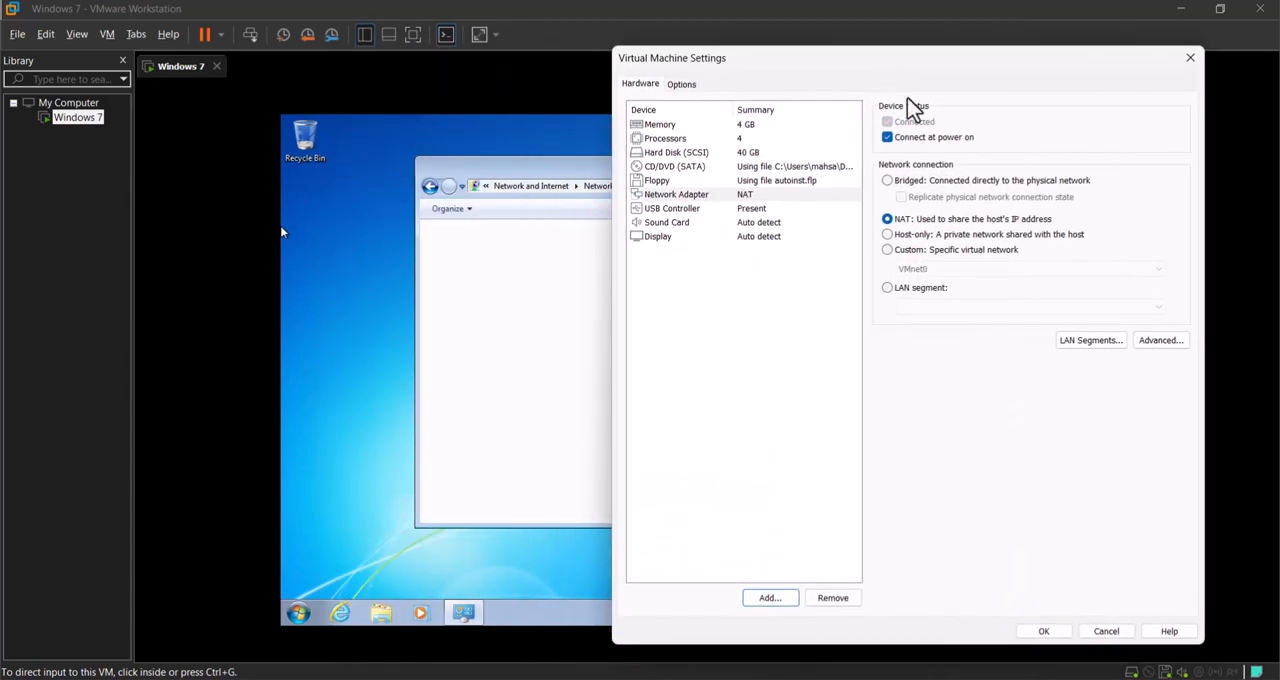
# Step: Try the Bridged and Host-only connection types for the new network adapter and return it to NAT
pyautogui.click(907, 139)
pyautogui.click(909, 141)
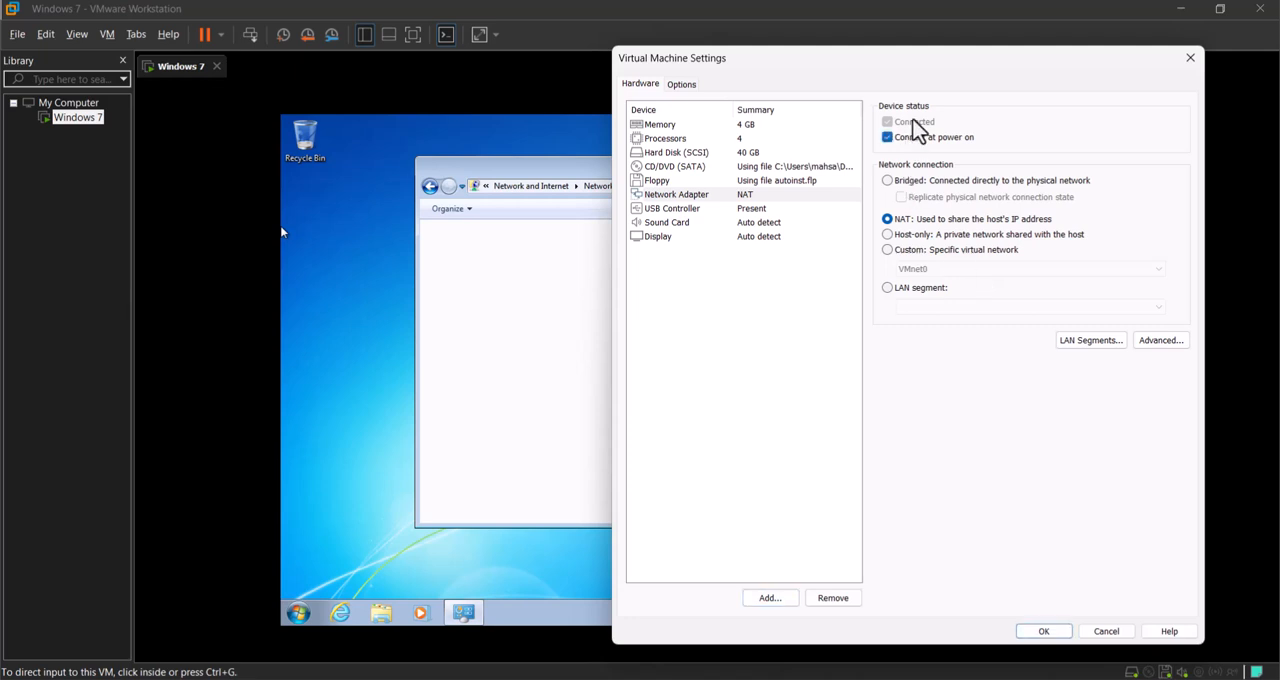
pyautogui.click(918, 192)
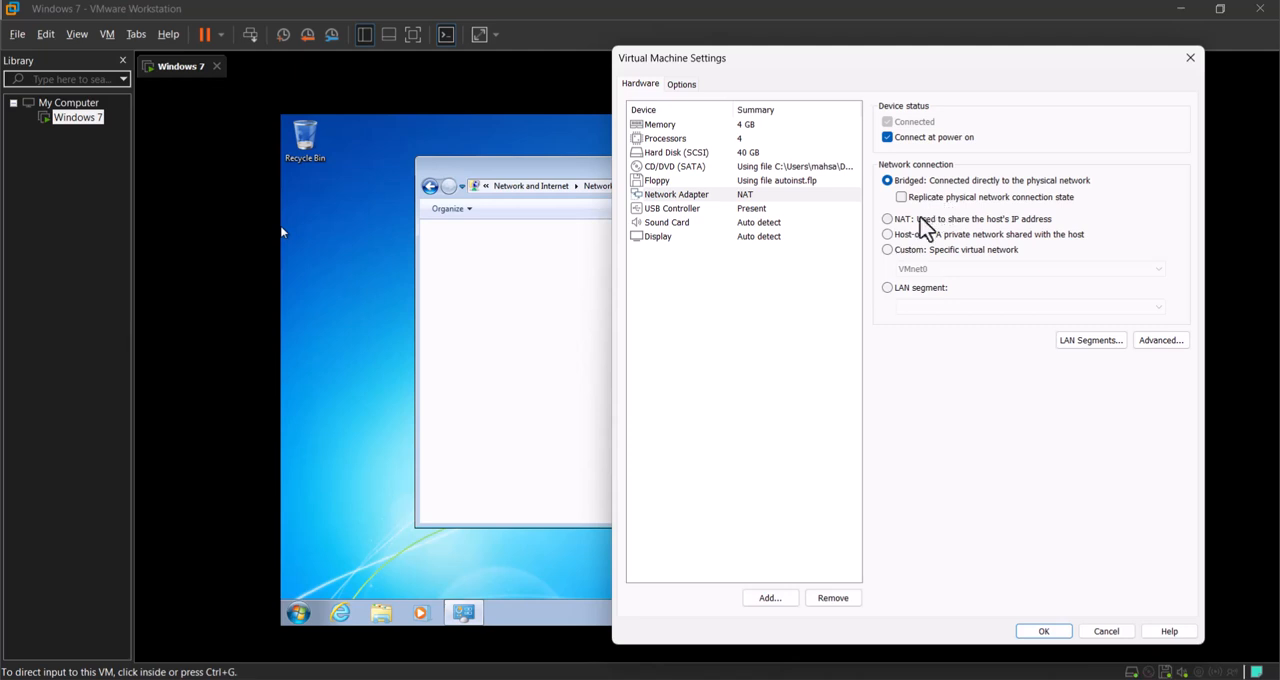
pyautogui.click(919, 217)
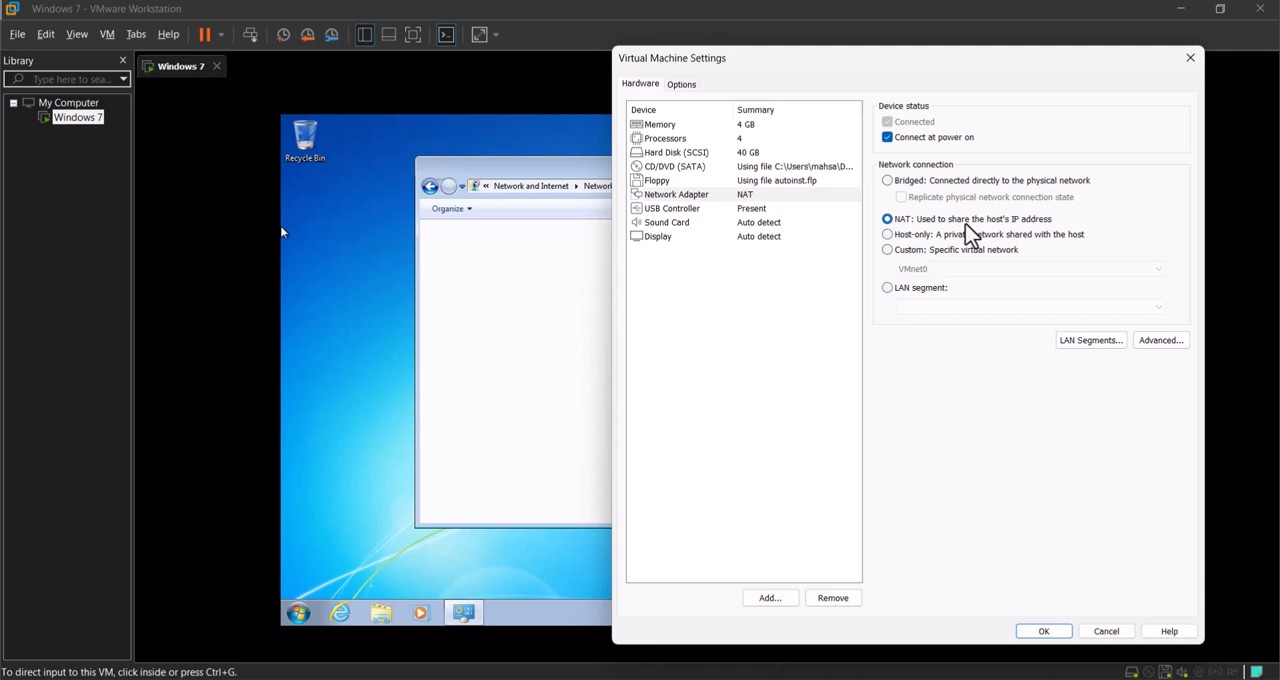
pyautogui.click(935, 238)
pyautogui.click(983, 220)
# Step: View the adapter's advanced transfer settings, and add a global LAN segment and remove it again
pyautogui.click(1166, 340)
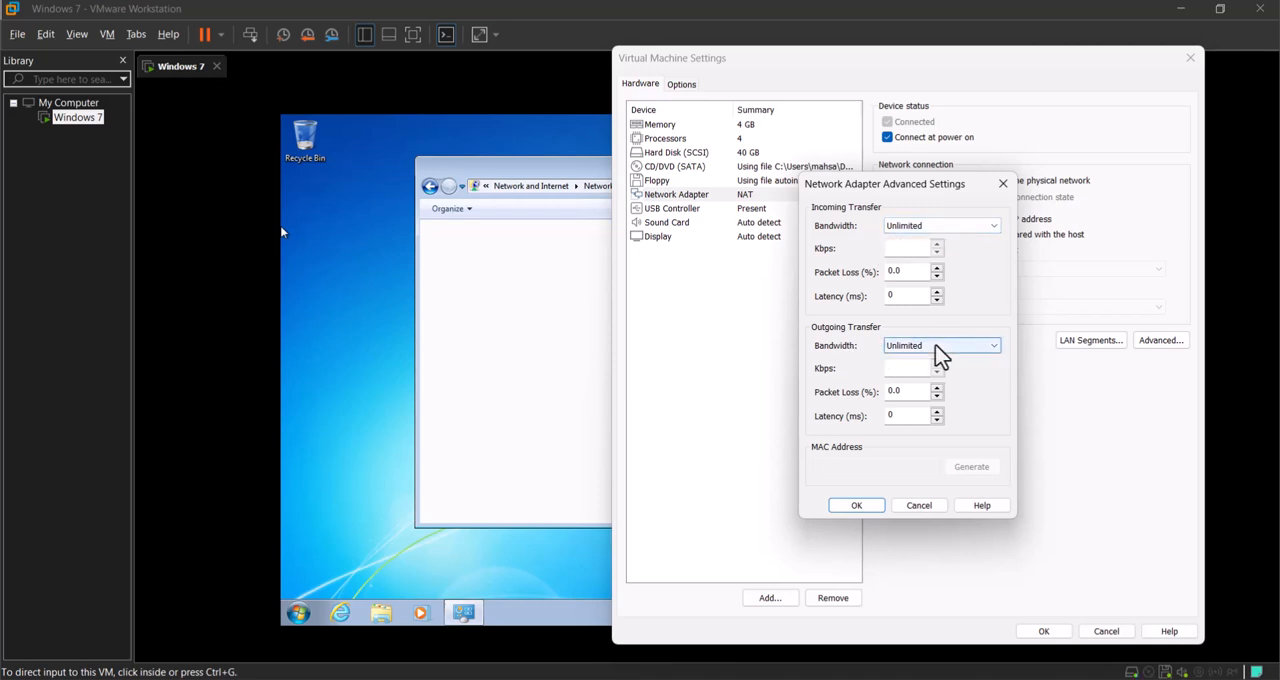
pyautogui.click(926, 507)
pyautogui.click(1088, 340)
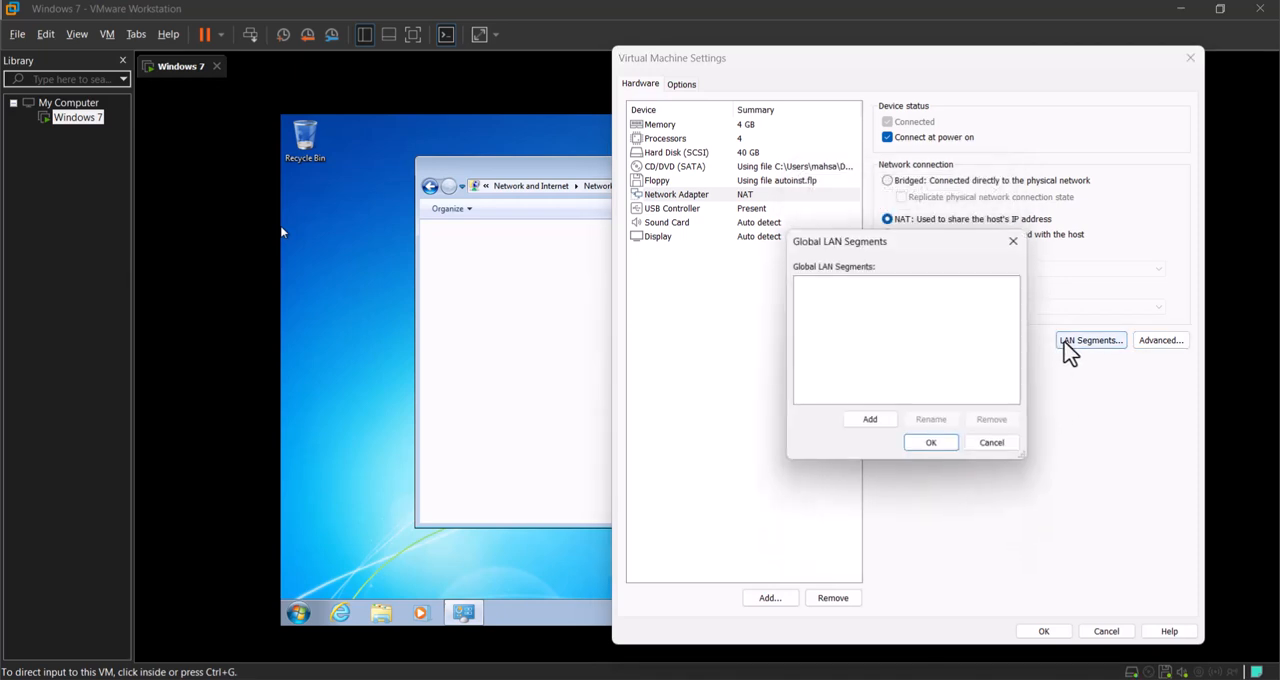
pyautogui.click(870, 422)
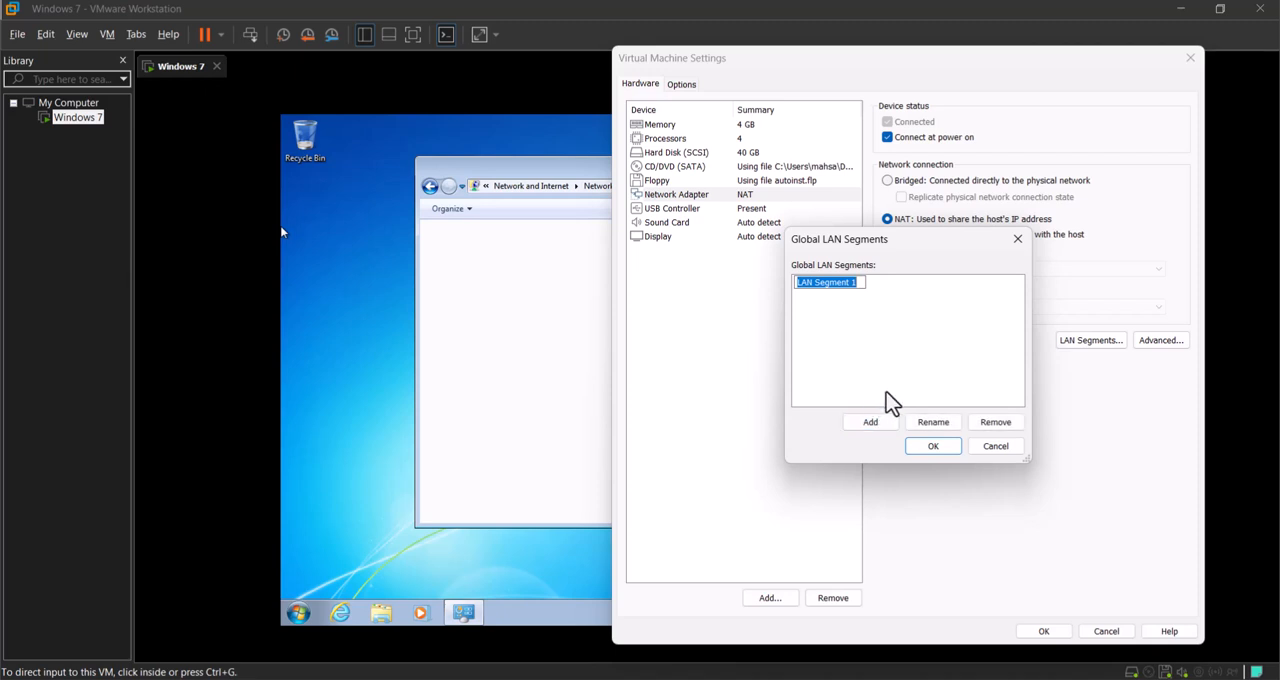
pyautogui.click(985, 425)
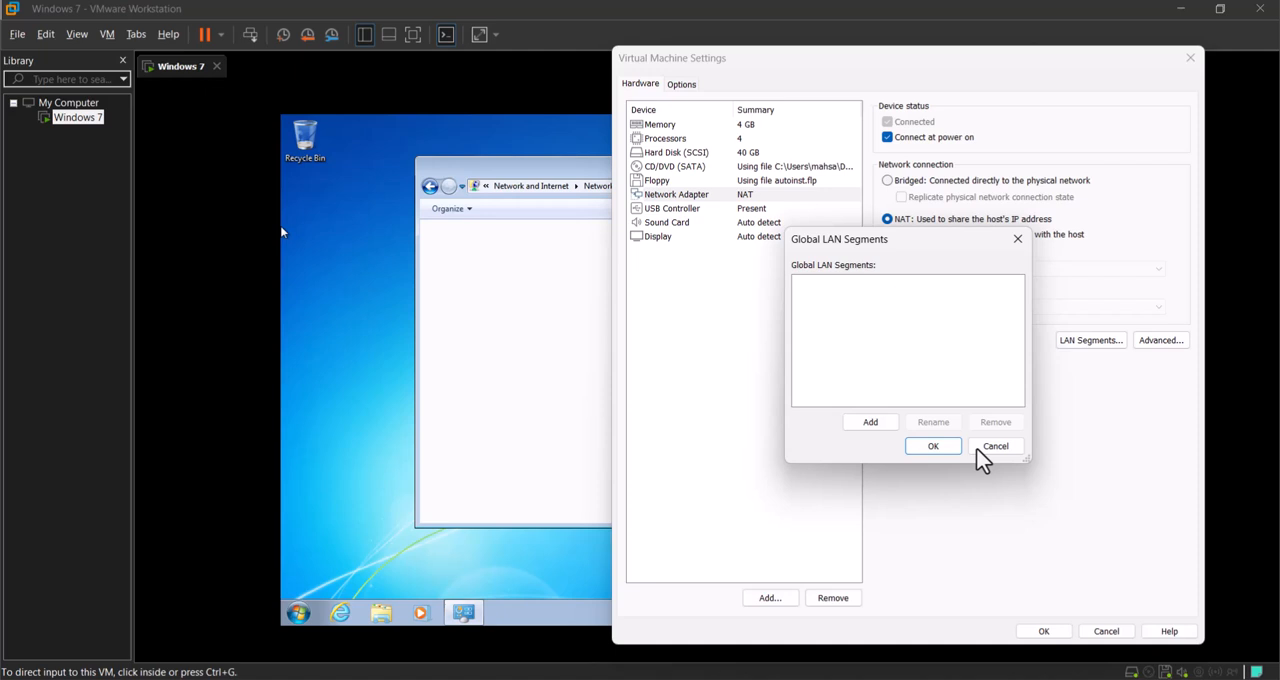
pyautogui.click(943, 451)
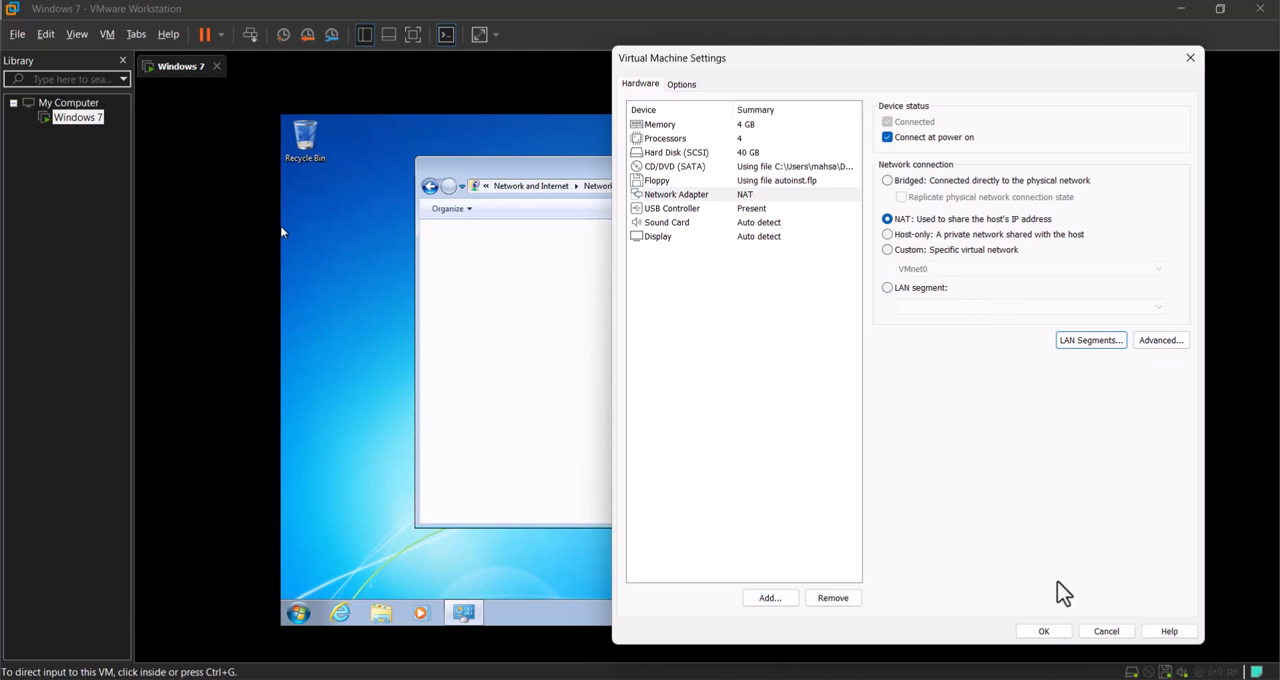
# Step: Apply the virtual machine settings with the new network adapter set to NAT
pyautogui.click(1043, 631)
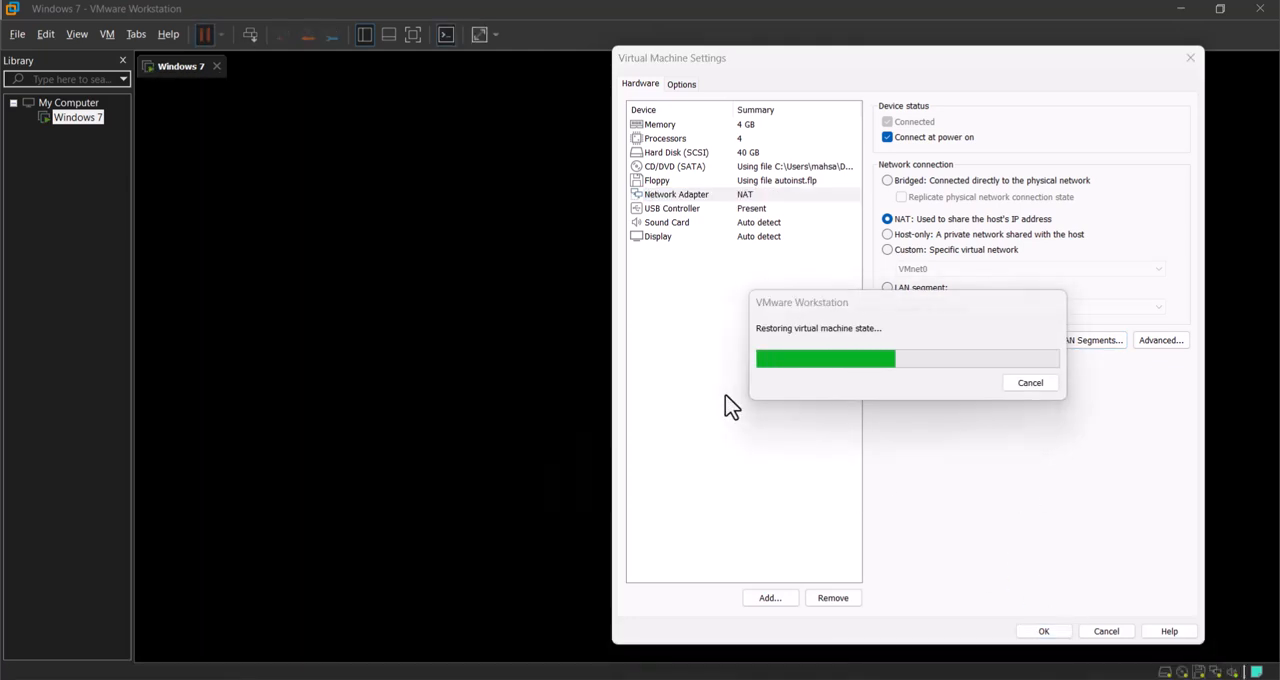
pyautogui.click(1012, 404)
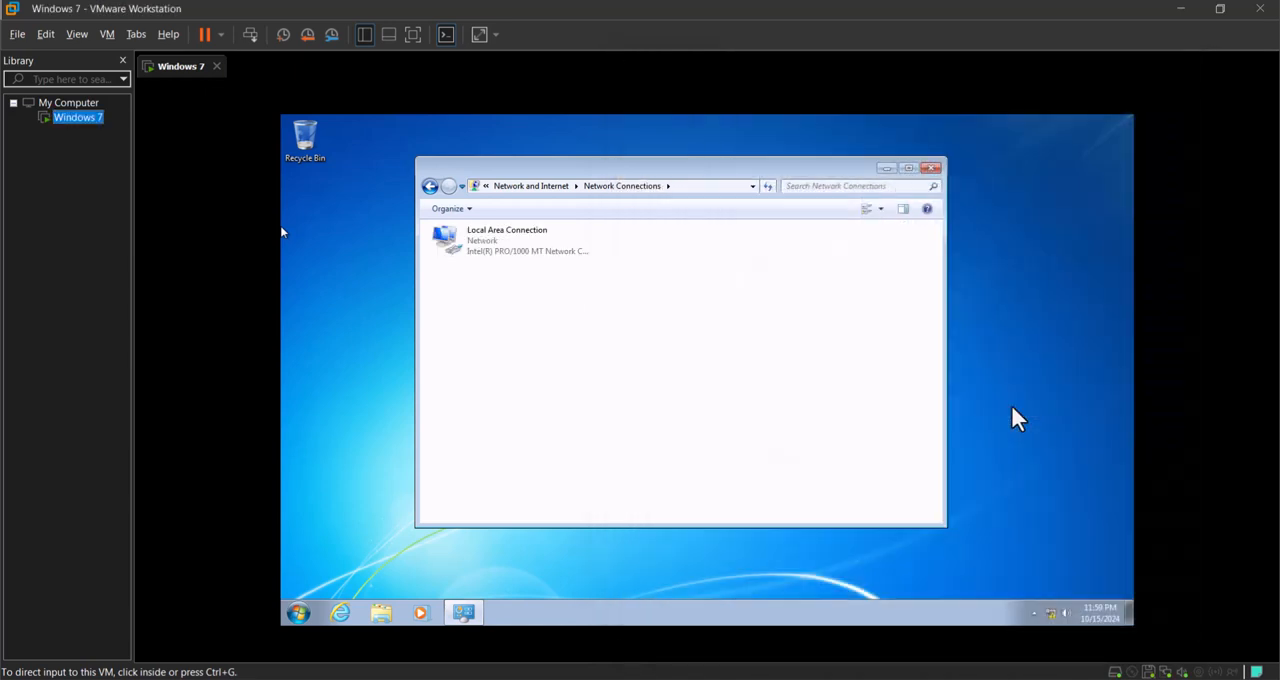
# Step: Examine the IPv4 address in the guest's Local Area Connection details
pyautogui.doubleClick(523, 252)
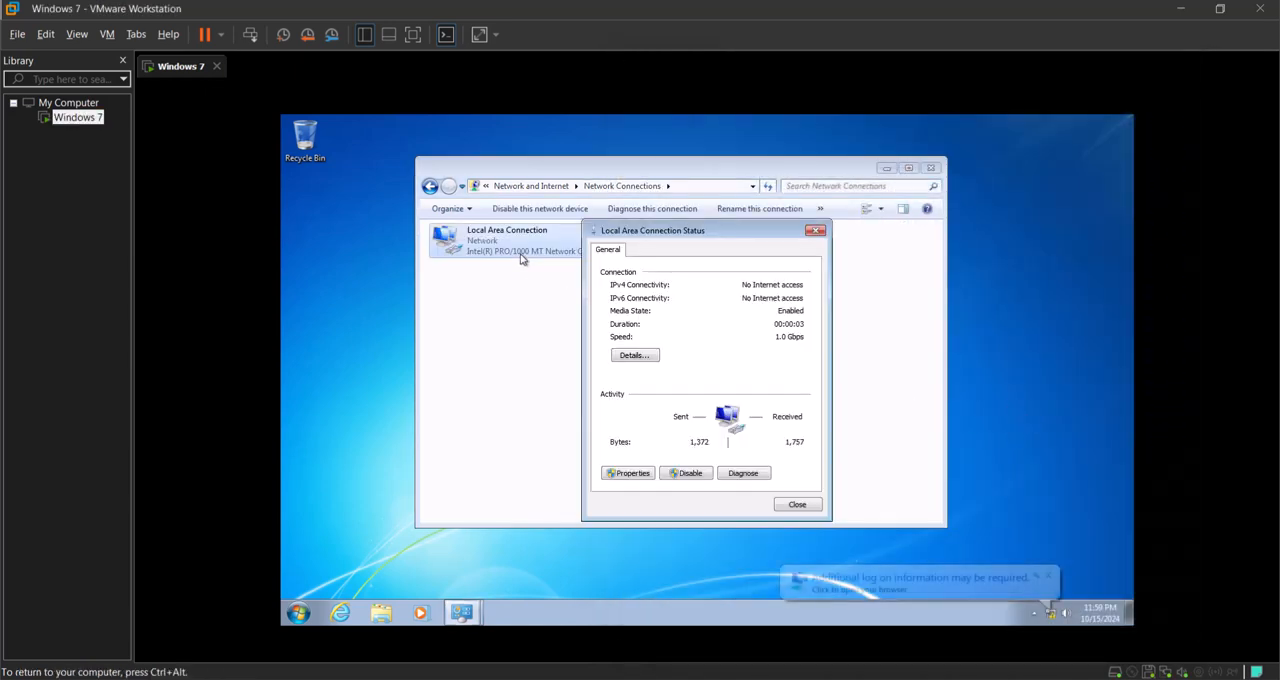
pyautogui.click(634, 355)
pyautogui.click(742, 347)
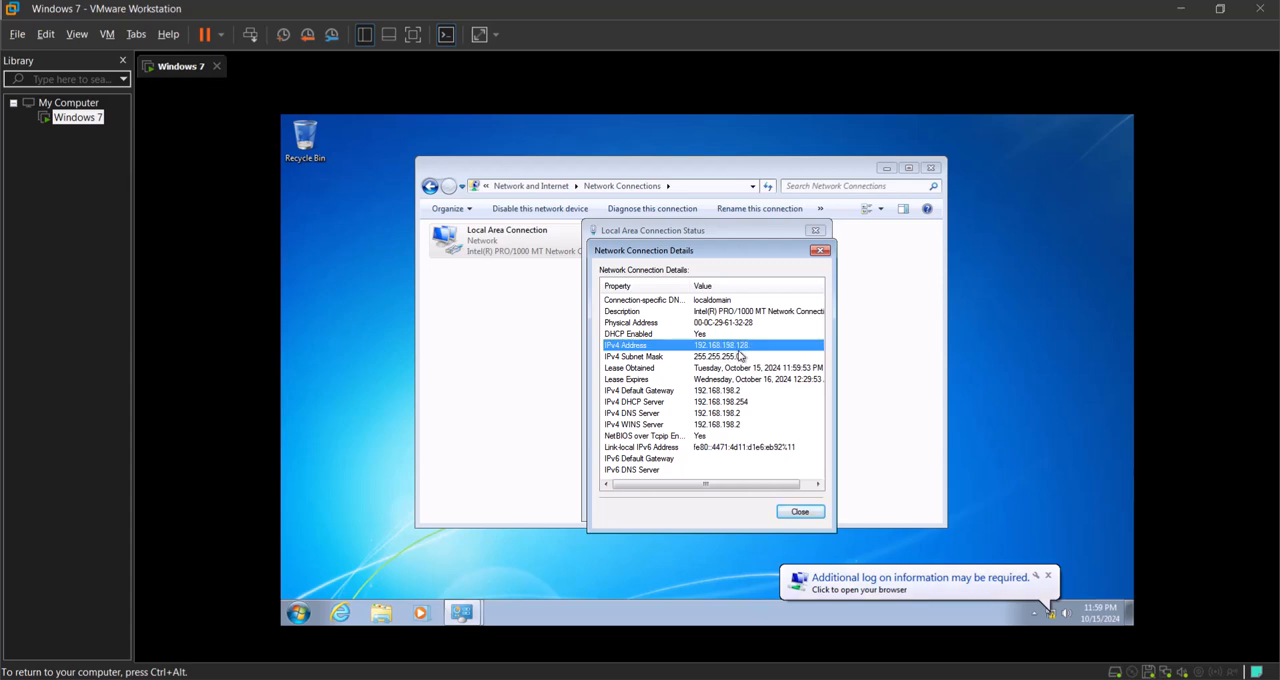
# Step: Switch to the host, open a Command Prompt and run ipconfig to list its network addresses
pyautogui.hotkey('ctrl', 'alt')
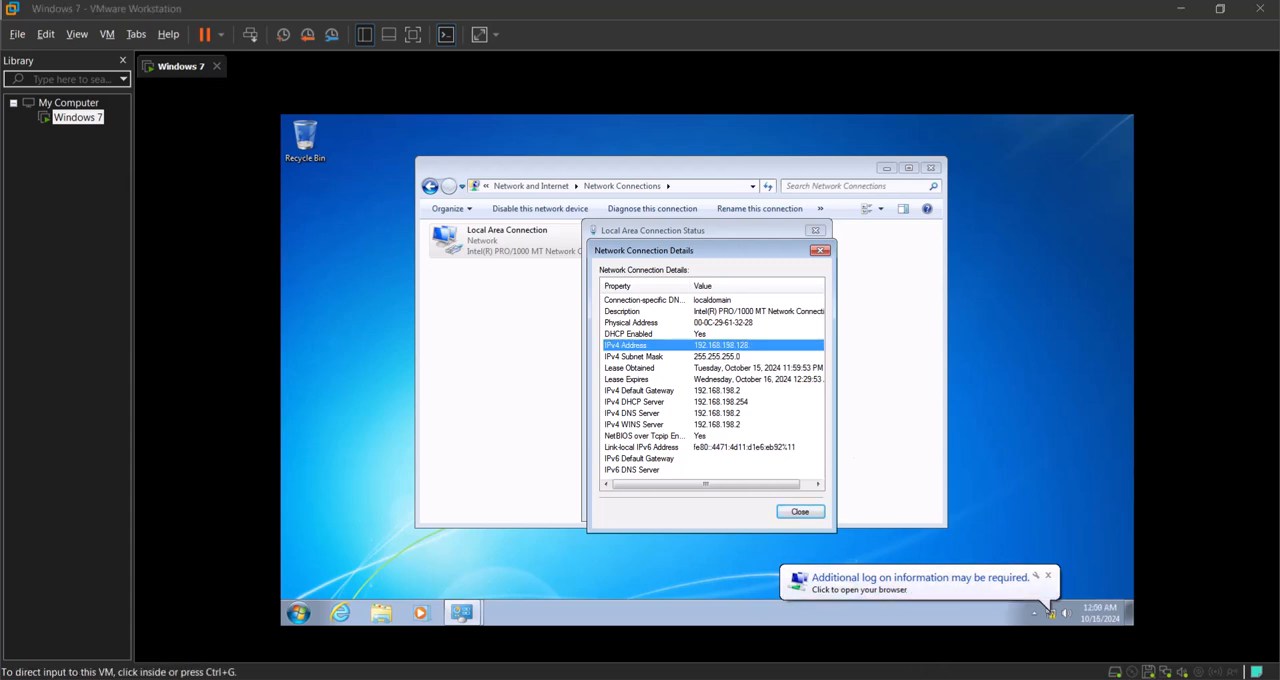
pyautogui.press('super+r')
pyautogui.write('cmd')
pyautogui.press('Return')
pyautogui.write('ipconfig')
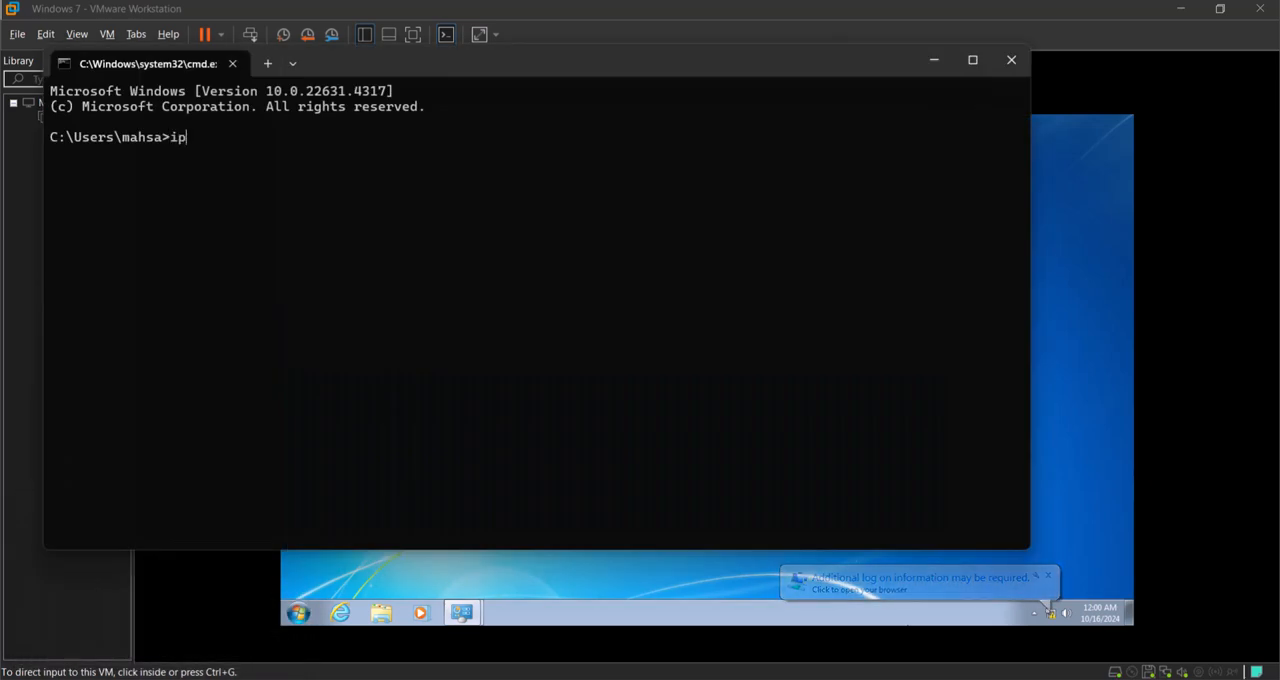
pyautogui.press('Return')
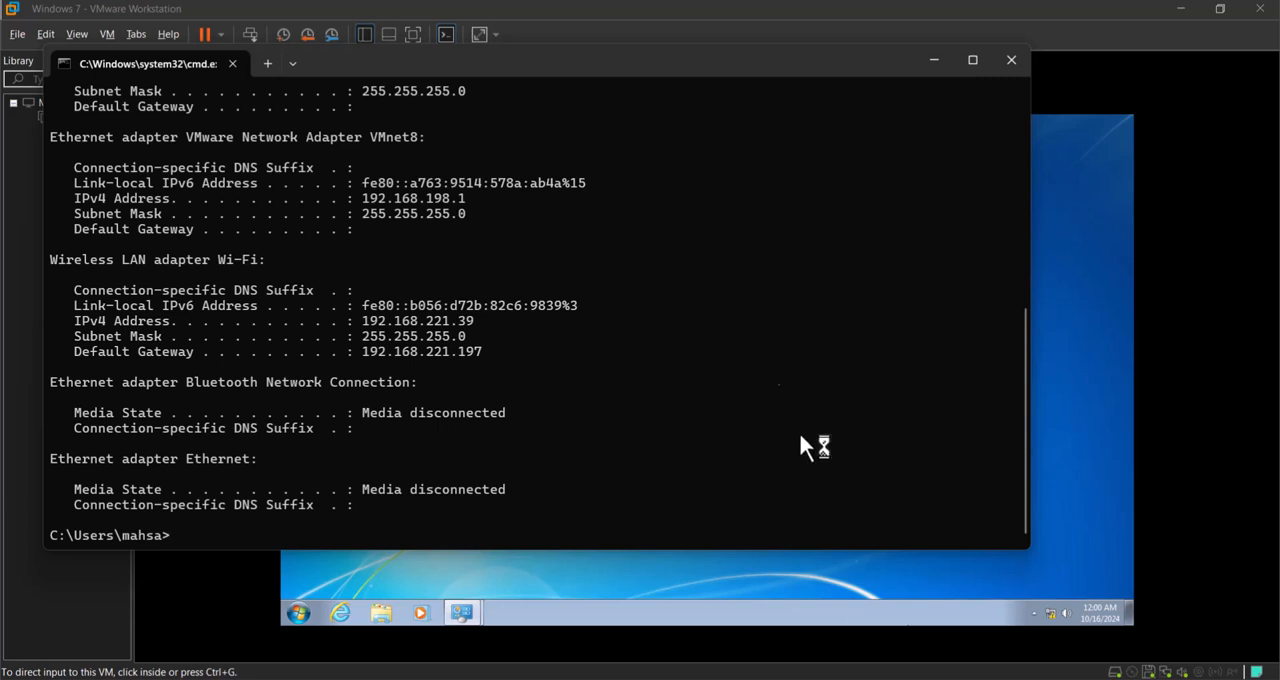
# Step: Compare the host's VMnet8 IPv4 address with the address in the guest's Network Connection Details
pyautogui.scroll(3, 257, 266)
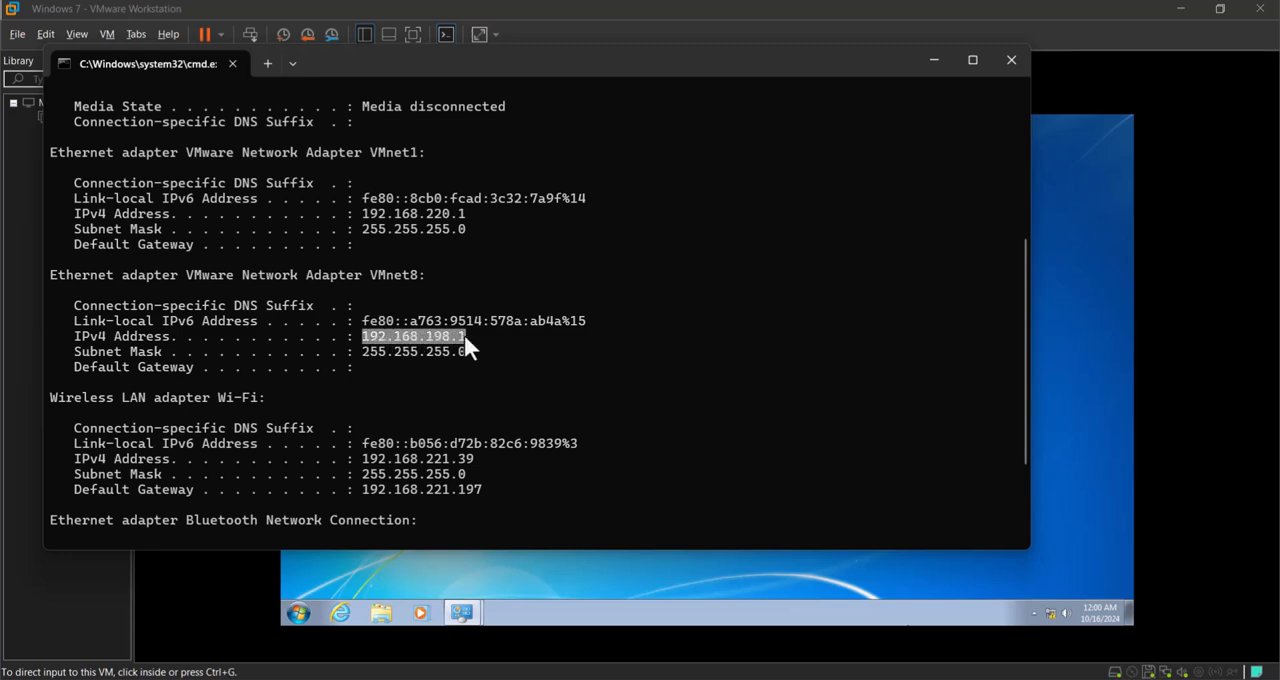
pyautogui.click(936, 60)
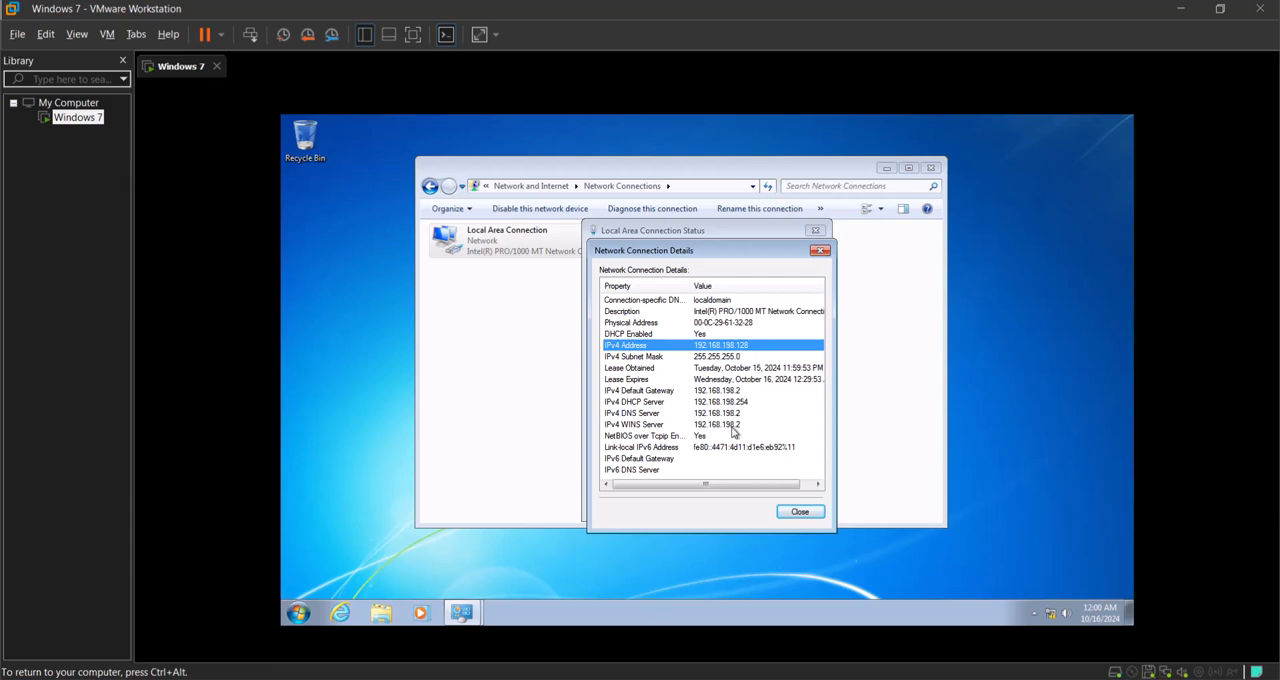
pyautogui.scroll(-2, 723, 418)
pyautogui.scroll(1, 722, 415)
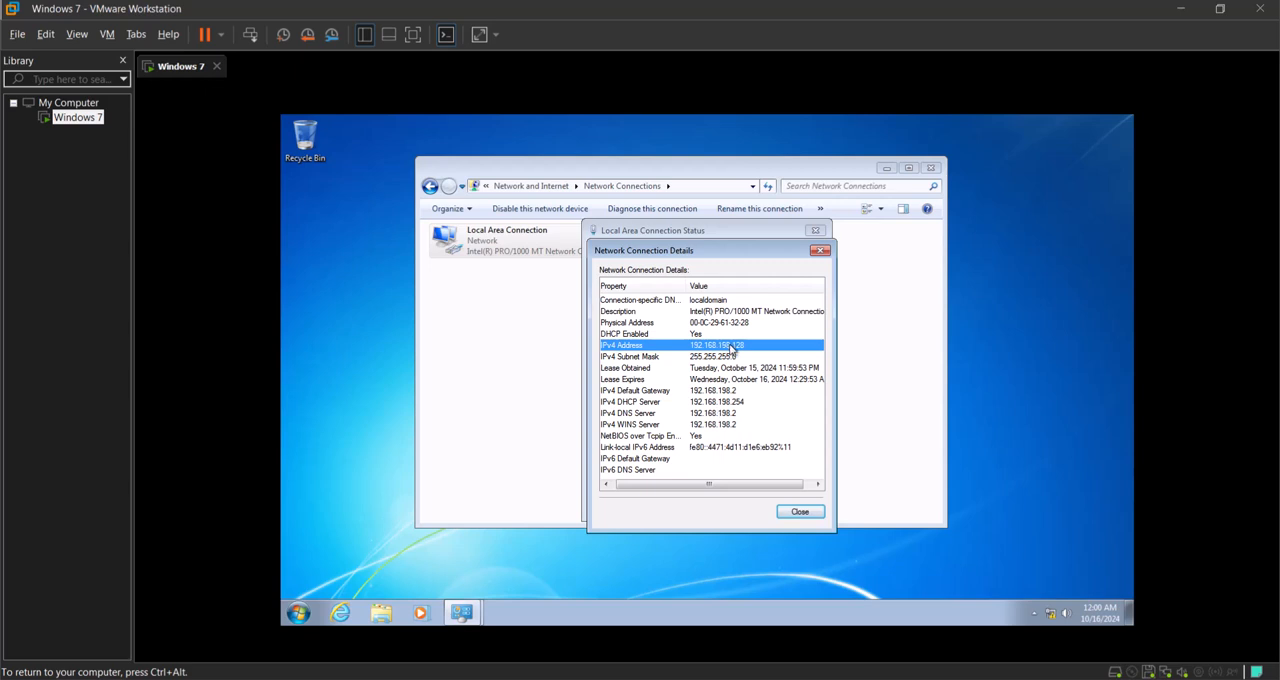
# Step: Open a Command Prompt in the guest, run ipconfig to list its addresses, and close the console
pyautogui.click(298, 613)
pyautogui.write('cmd')
pyautogui.press('Return')
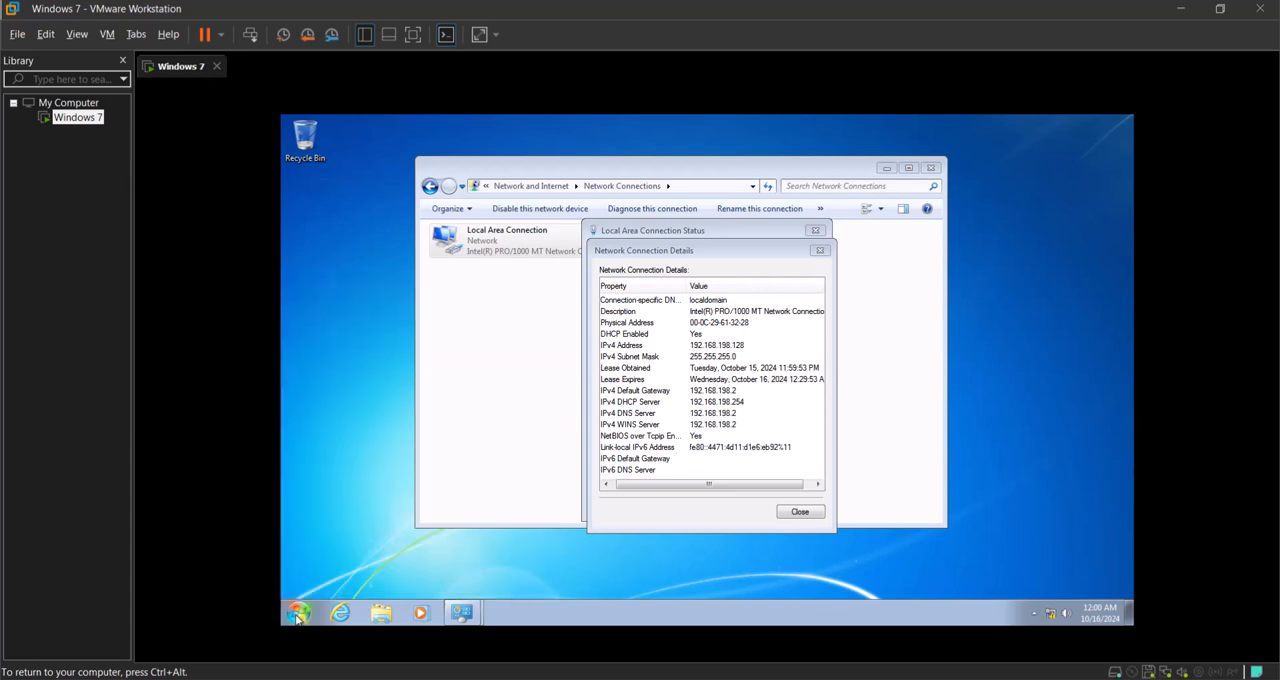
pyautogui.write('ipconfig')
pyautogui.press('Return')
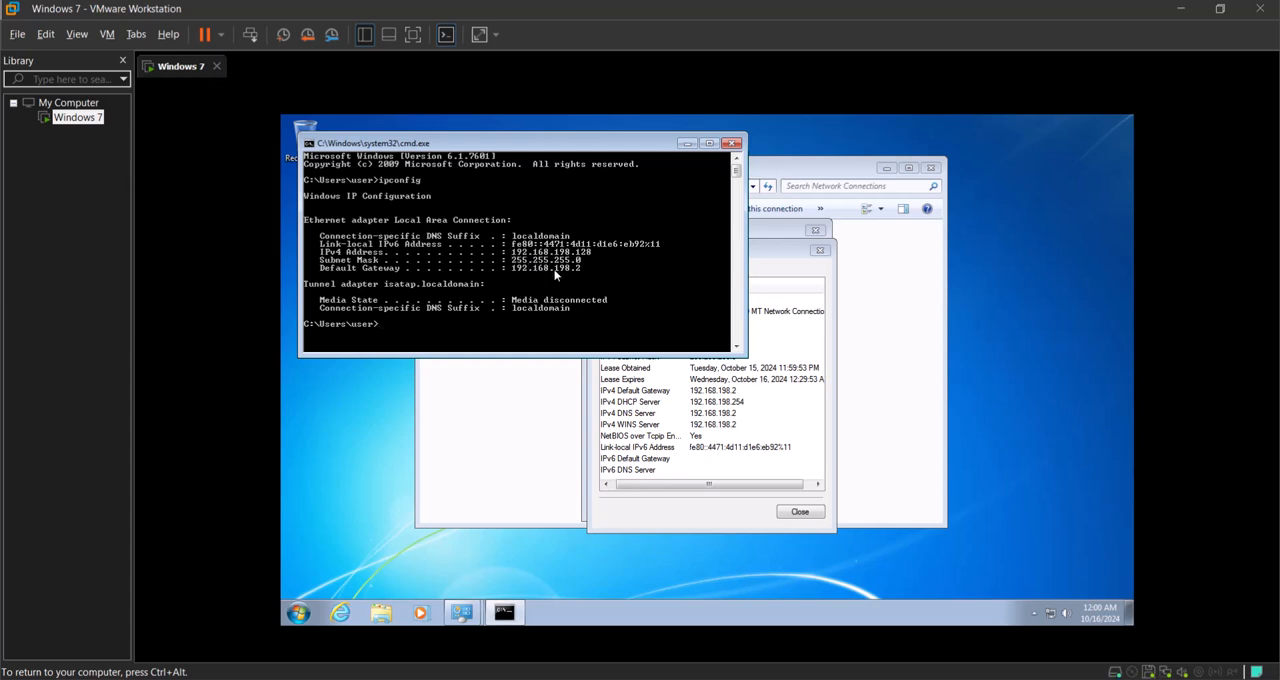
pyautogui.click(733, 142)
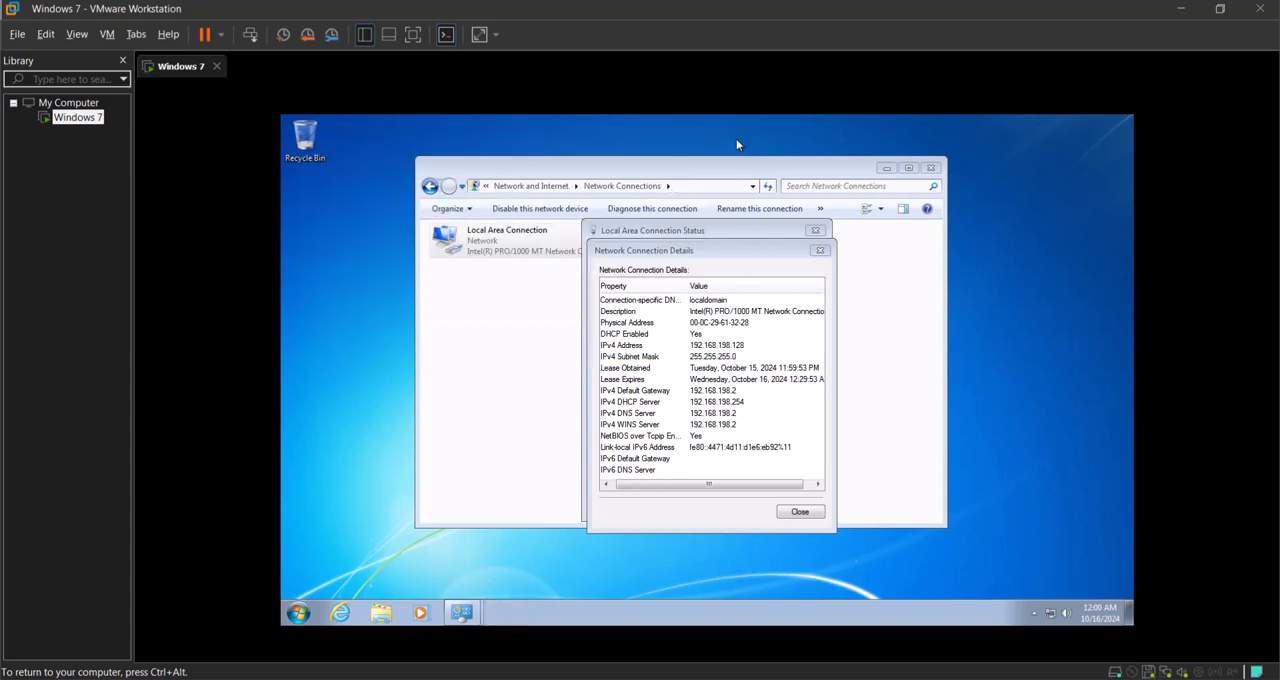
# Step: Close the guest's connection details, recheck the host's VMnet8 address, and ping 192.168.198.1 from a guest Command Prompt
pyautogui.click(819, 251)
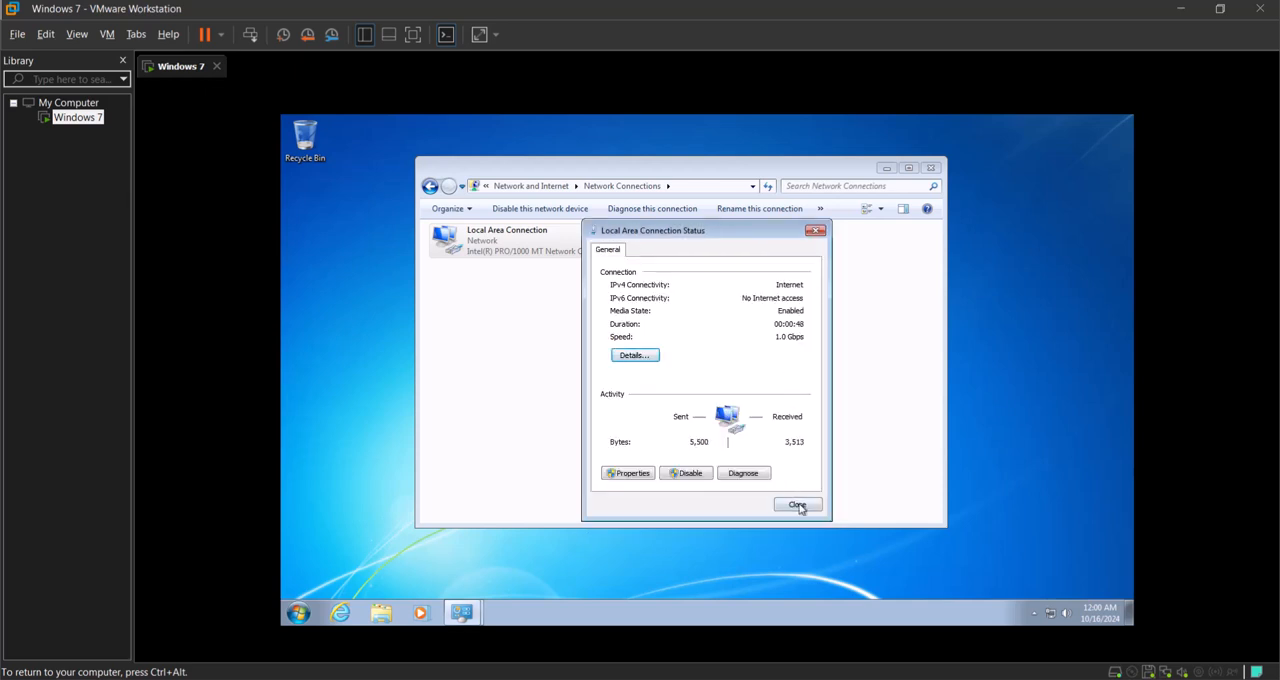
pyautogui.click(914, 679)
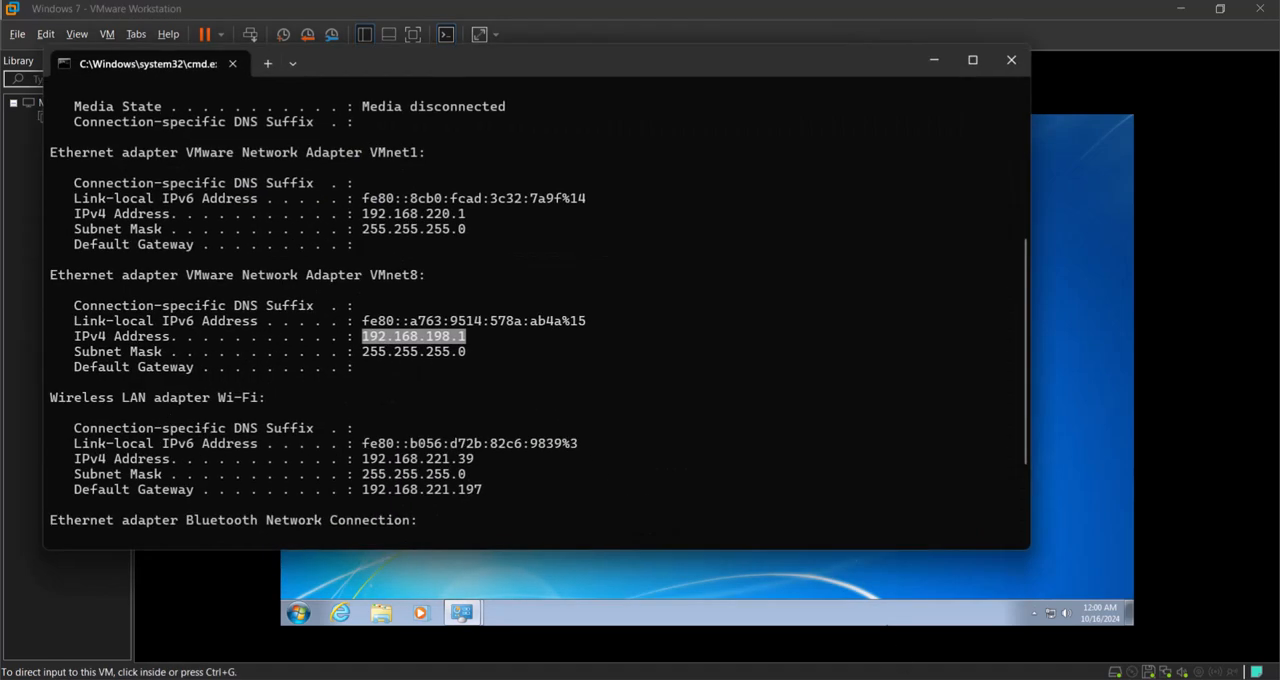
pyautogui.click(914, 679)
pyautogui.press('super+r')
pyautogui.write('cmd')
pyautogui.press('Return')
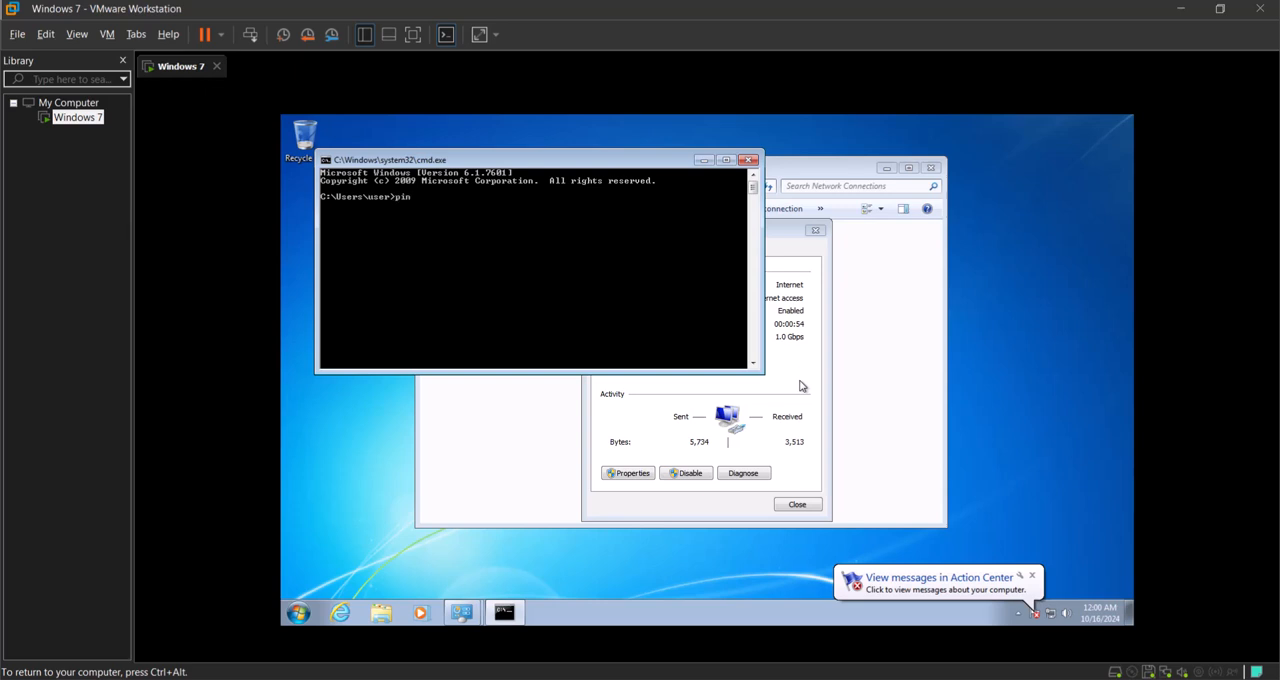
pyautogui.write('ping  192.168.')
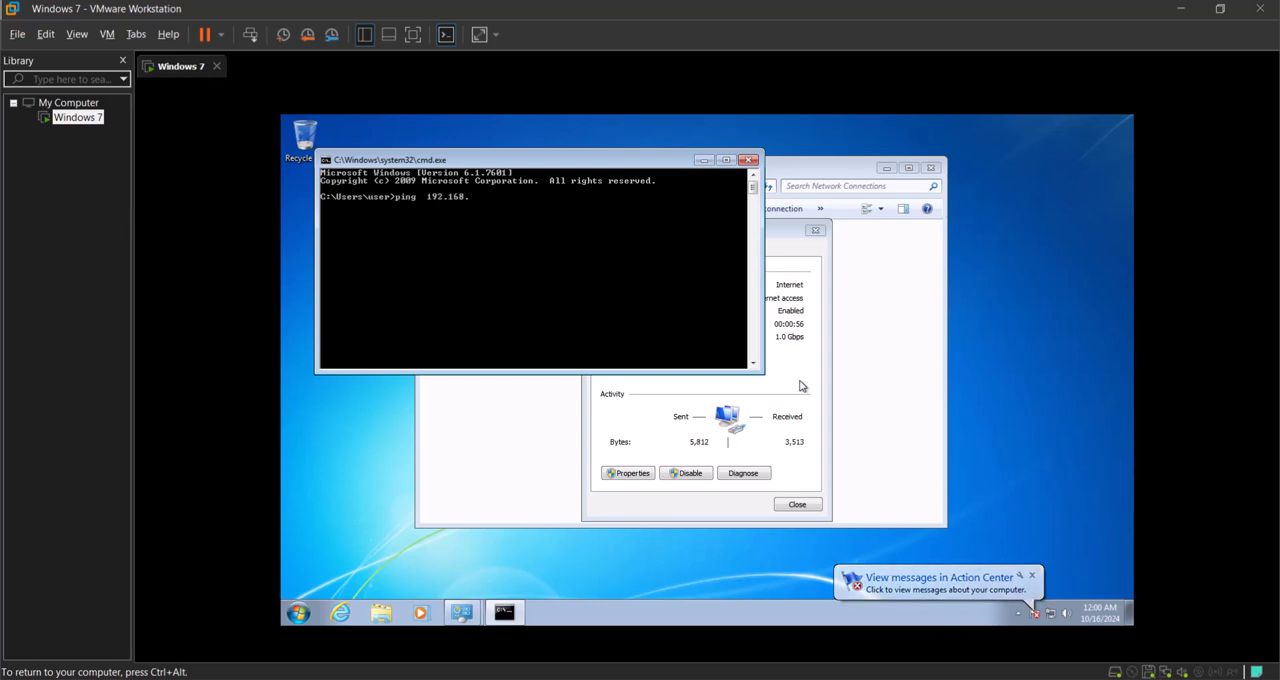
pyautogui.write('198.1')
pyautogui.press('Return')
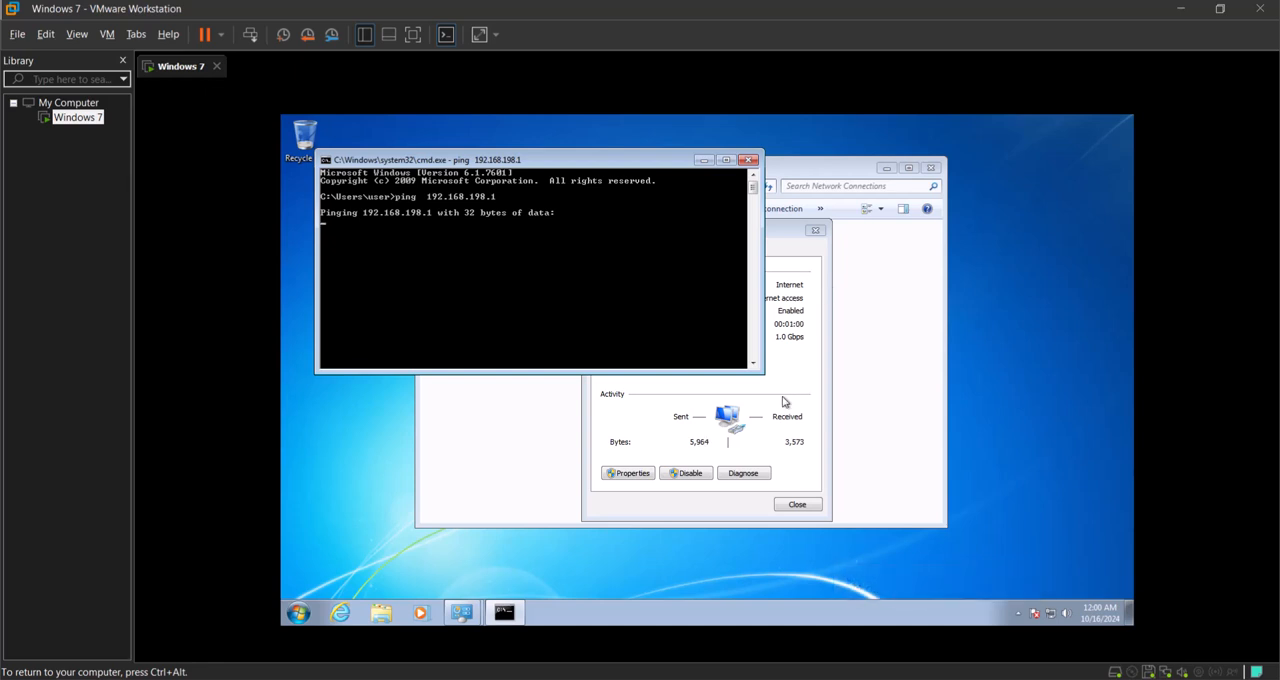
# Step: Open Windows Defender Firewall with Advanced Security on the host and set the Domain Profile firewall state to Off
pyautogui.press('super')
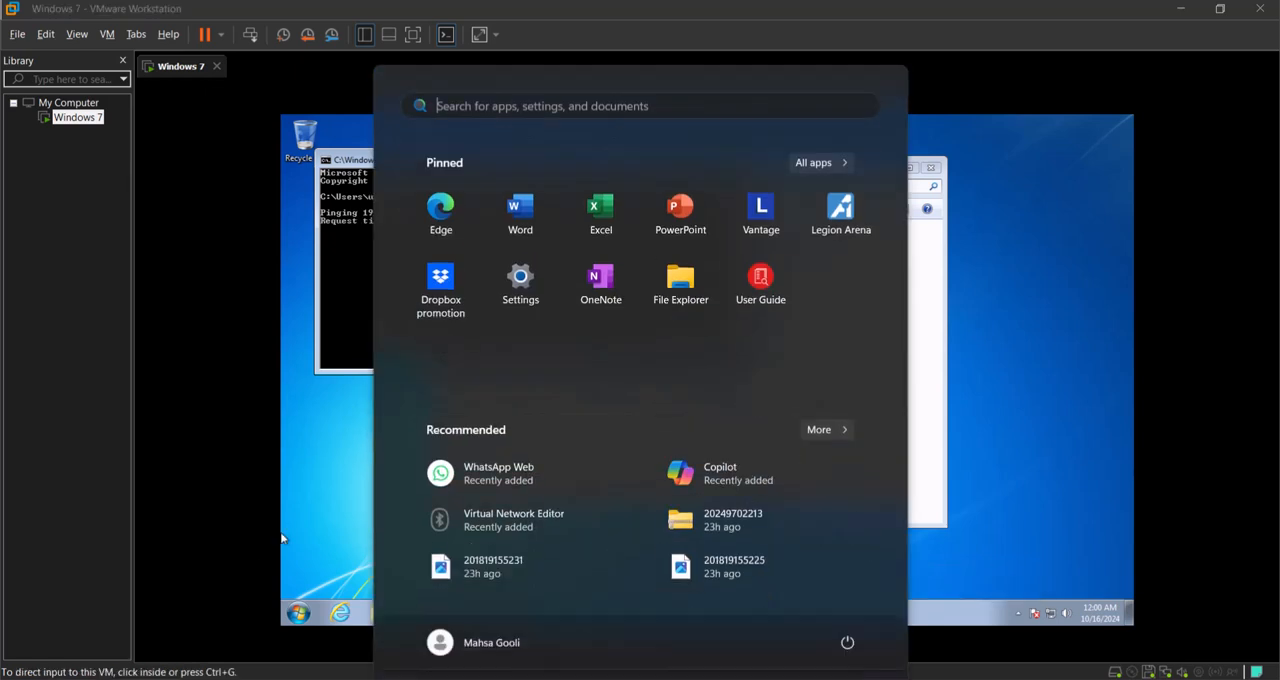
pyautogui.write('fire')
pyautogui.press('Return')
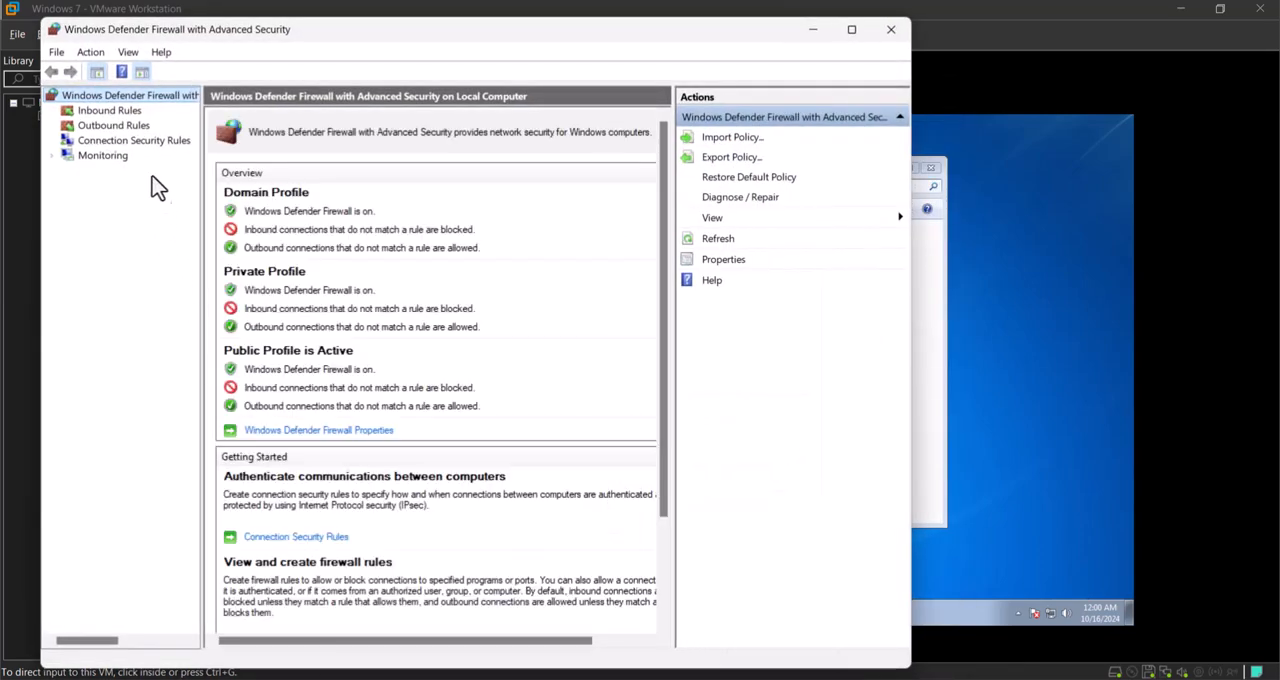
pyautogui.rightClick(157, 98)
pyautogui.click(207, 242)
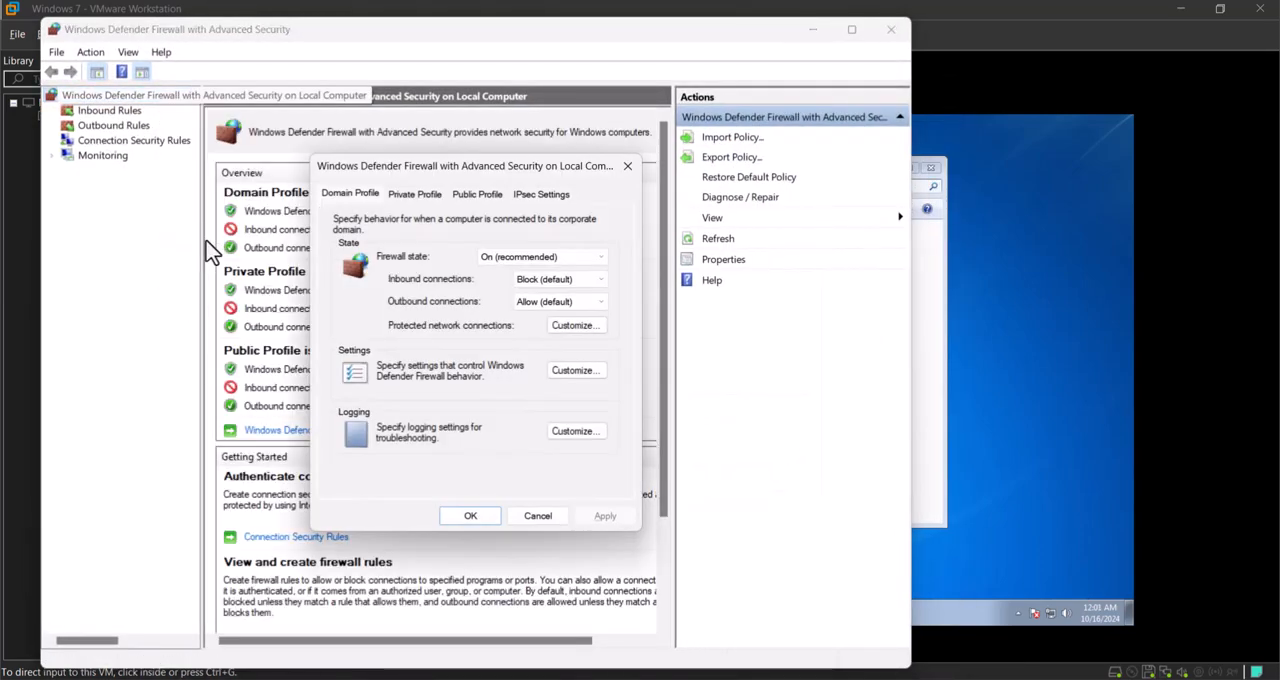
pyautogui.click(509, 256)
pyautogui.click(520, 273)
pyautogui.click(605, 516)
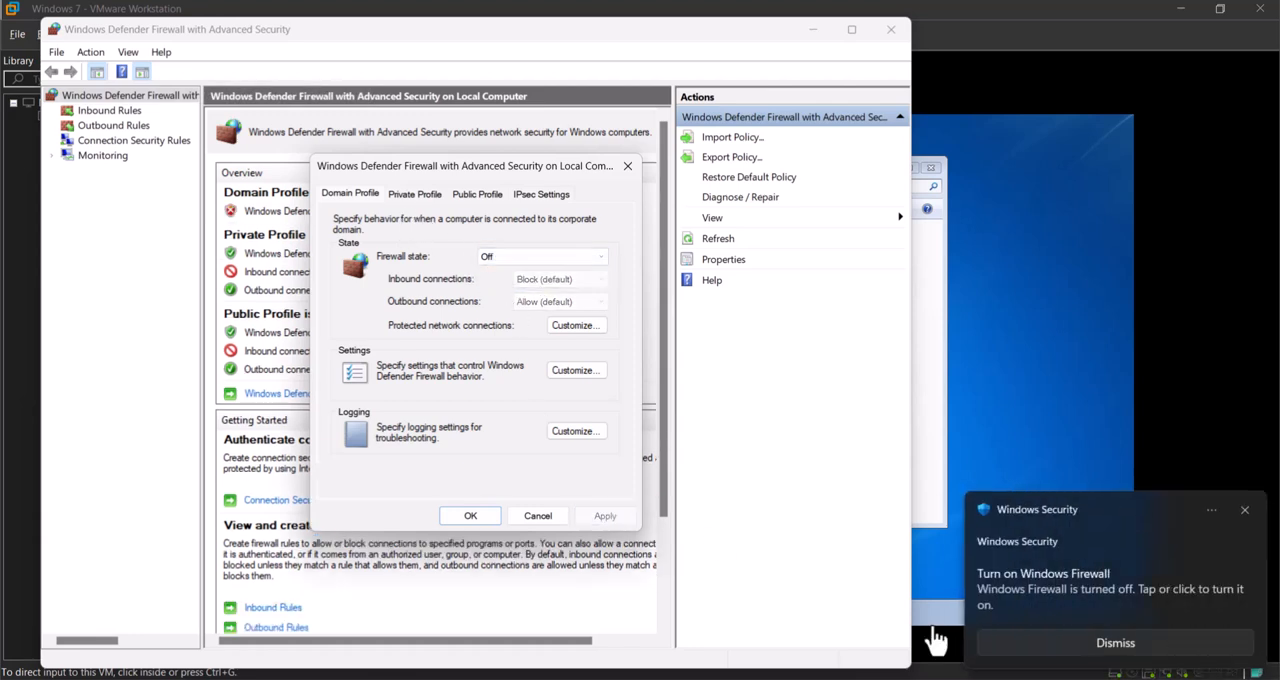
# Step: Return to the guest, stop the running ping and start a continuous one with ping 192.168.198.1 -t
pyautogui.click(930, 622)
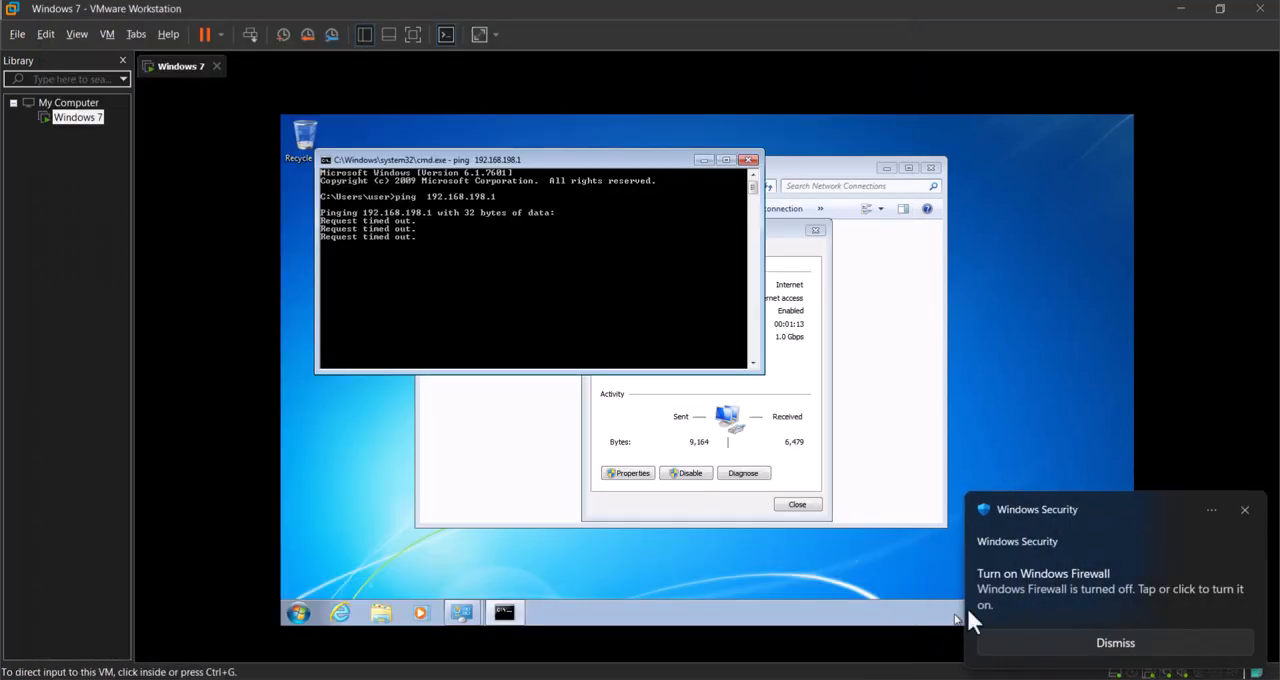
pyautogui.click(1244, 511)
pyautogui.hotkey('ctrl', 'c')
pyautogui.press('Up')
pyautogui.write('-t')
pyautogui.press('Return')
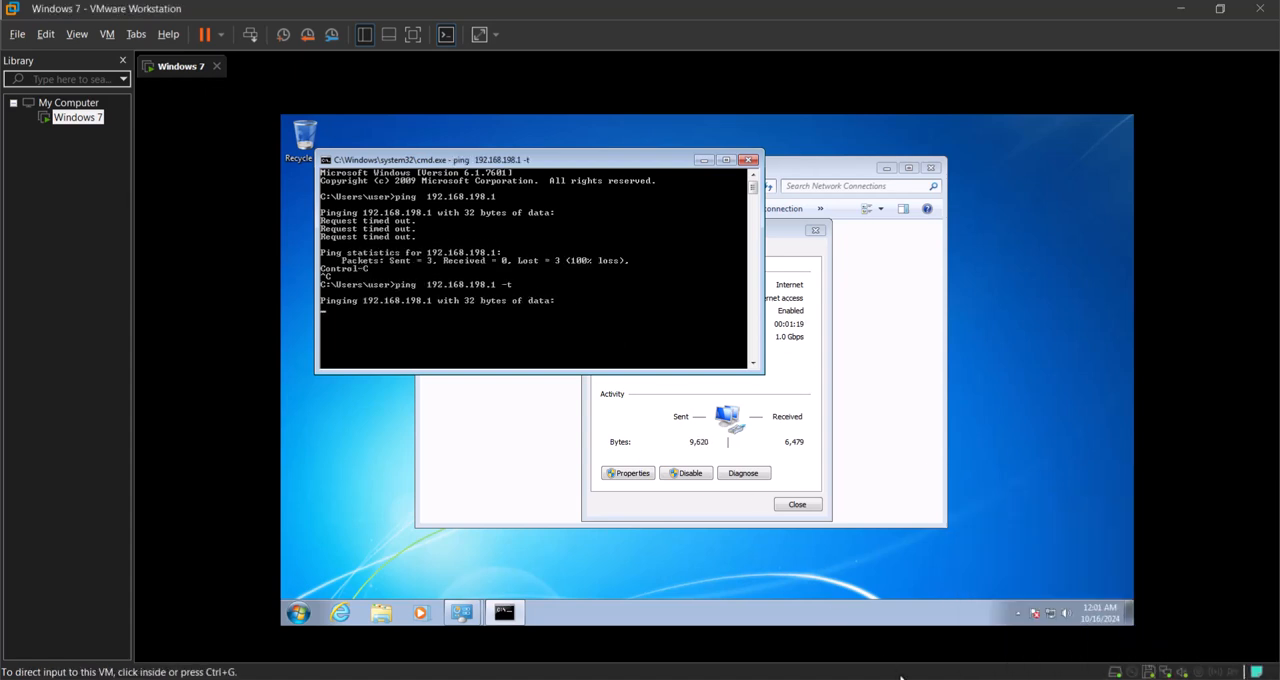
# Step: Place the host's firewall window beside the guest console and set the Private Profile firewall state to Off
pyautogui.click(882, 679)
pyautogui.moveTo(533, 38); pyautogui.dragTo(1059, 56)
pyautogui.rightClick(633, 114)
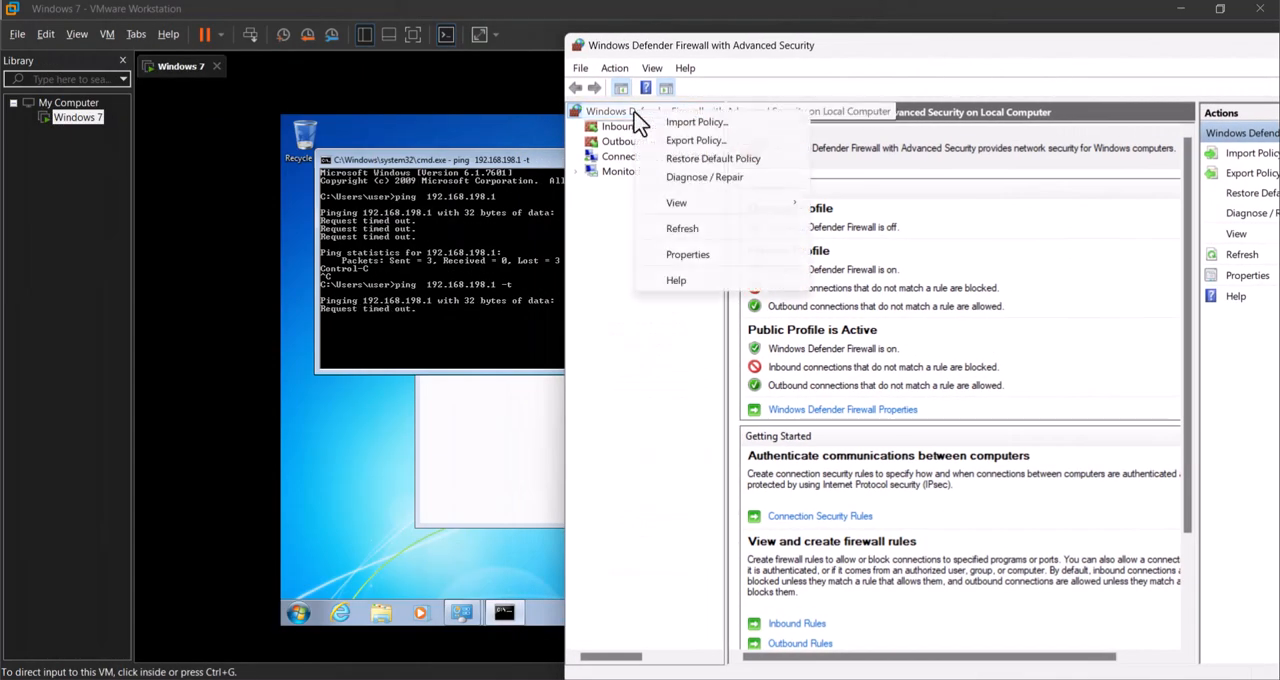
pyautogui.click(688, 256)
pyautogui.click(427, 197)
pyautogui.click(540, 258)
pyautogui.click(542, 284)
pyautogui.click(605, 516)
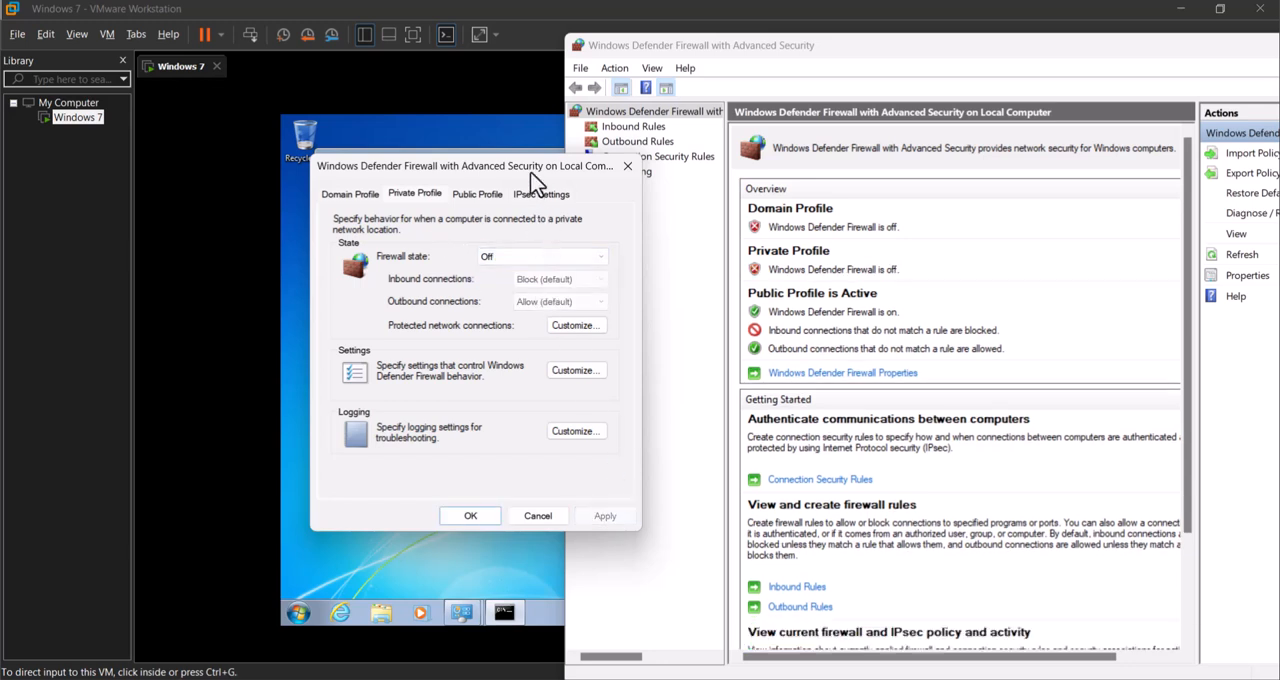
# Step: Set the host firewall's Public Profile state to Off and check the continuous ping in the guest
pyautogui.moveTo(531, 172); pyautogui.dragTo(884, 167)
pyautogui.click(817, 187)
pyautogui.click(890, 258)
pyautogui.click(886, 282)
pyautogui.click(958, 512)
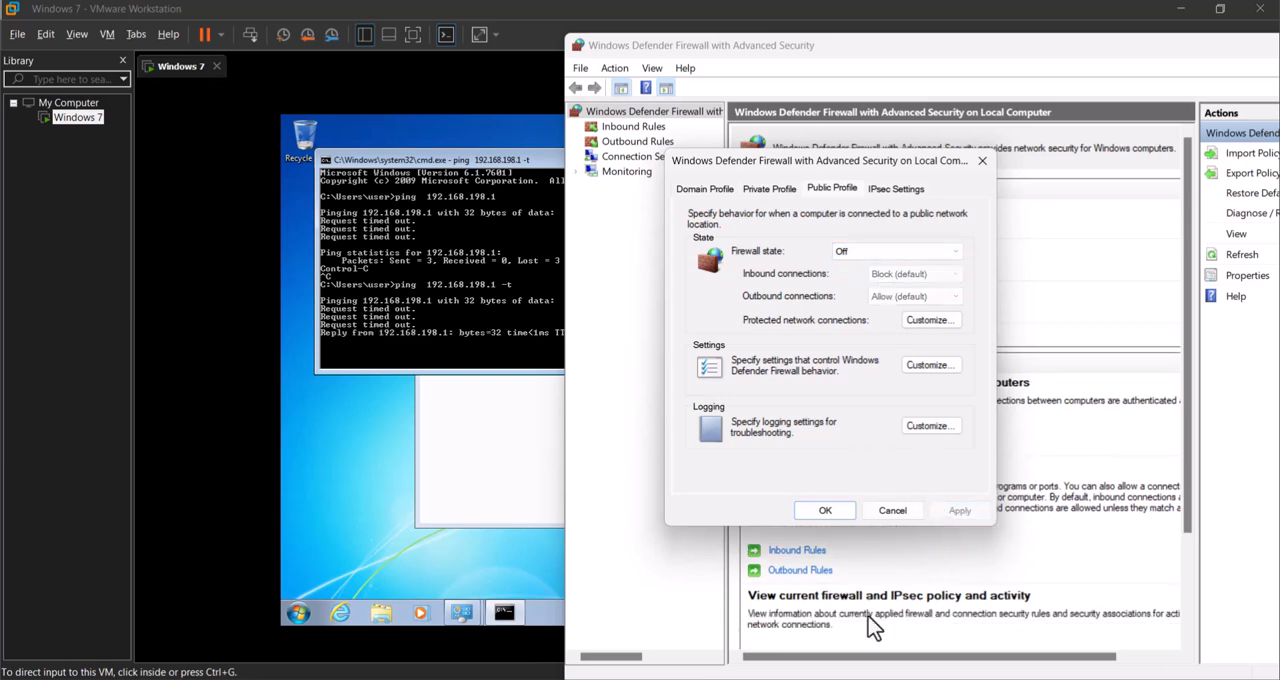
pyautogui.click(500, 340)
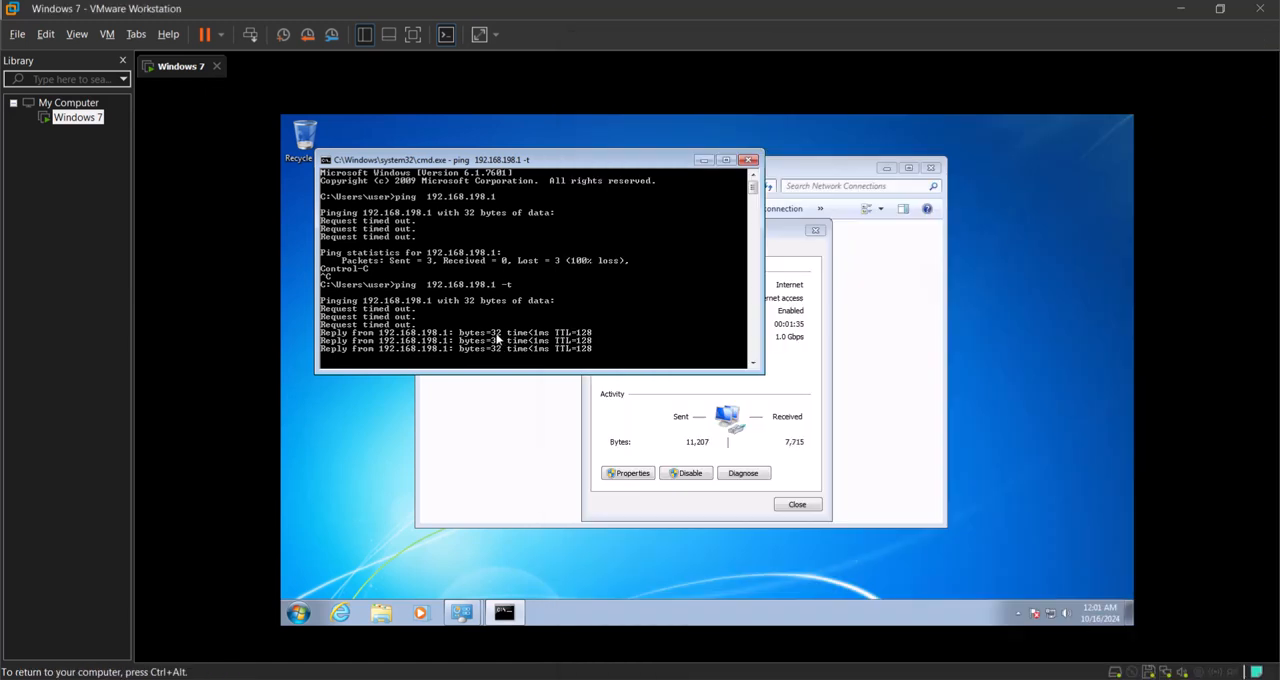
# Step: Reopen the host's firewall properties and set the Public Profile firewall state back to On (recommended)
pyautogui.hotkey('ctrl', 'alt')
pyautogui.hotkey('alt', 'Tab')
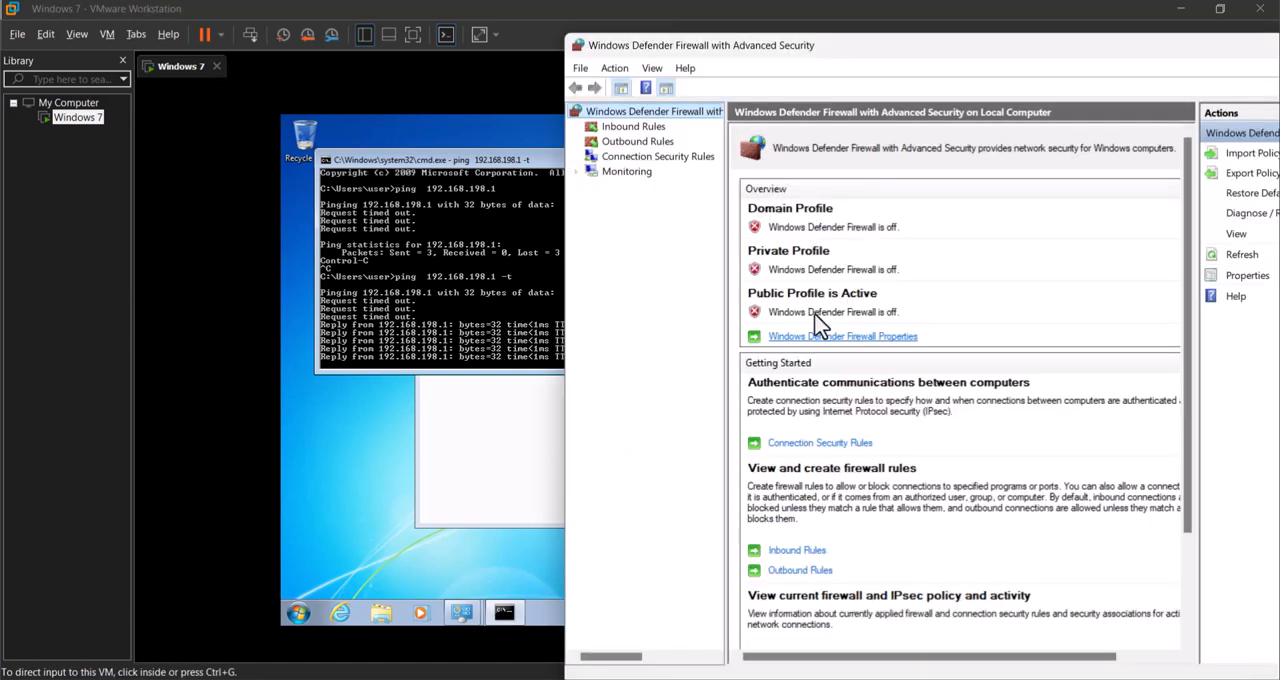
pyautogui.rightClick(640, 113)
pyautogui.click(697, 258)
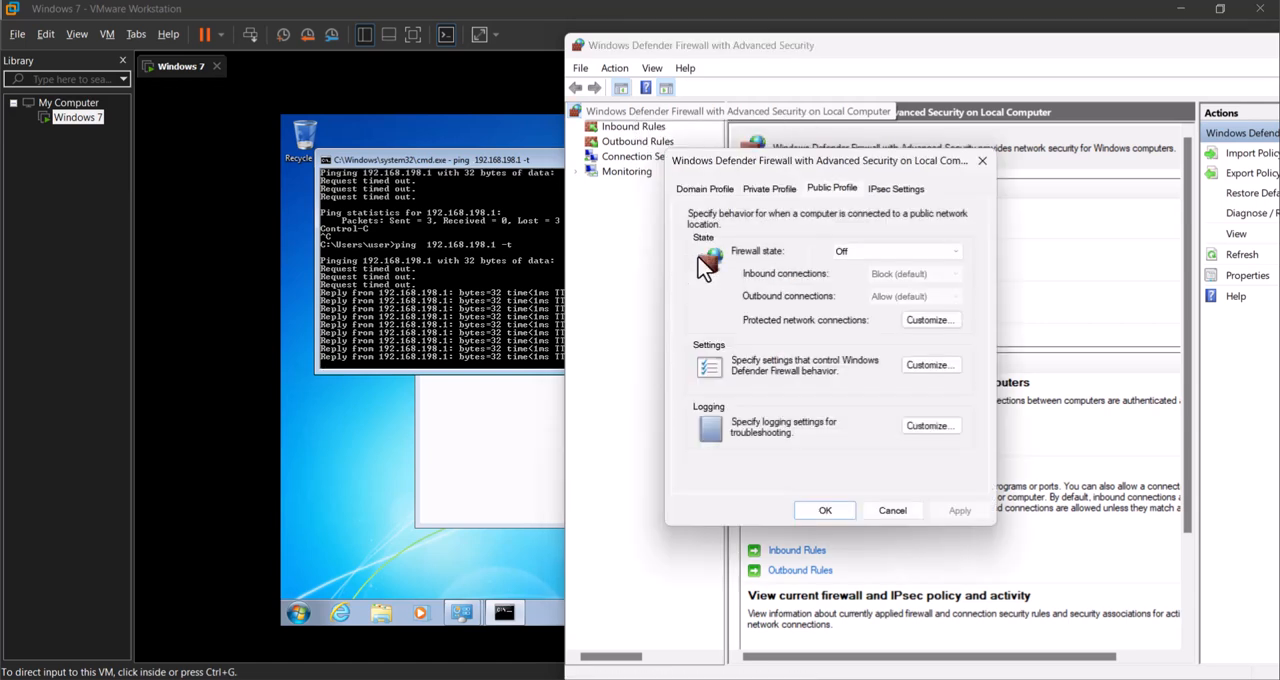
pyautogui.click(897, 251)
pyautogui.click(877, 265)
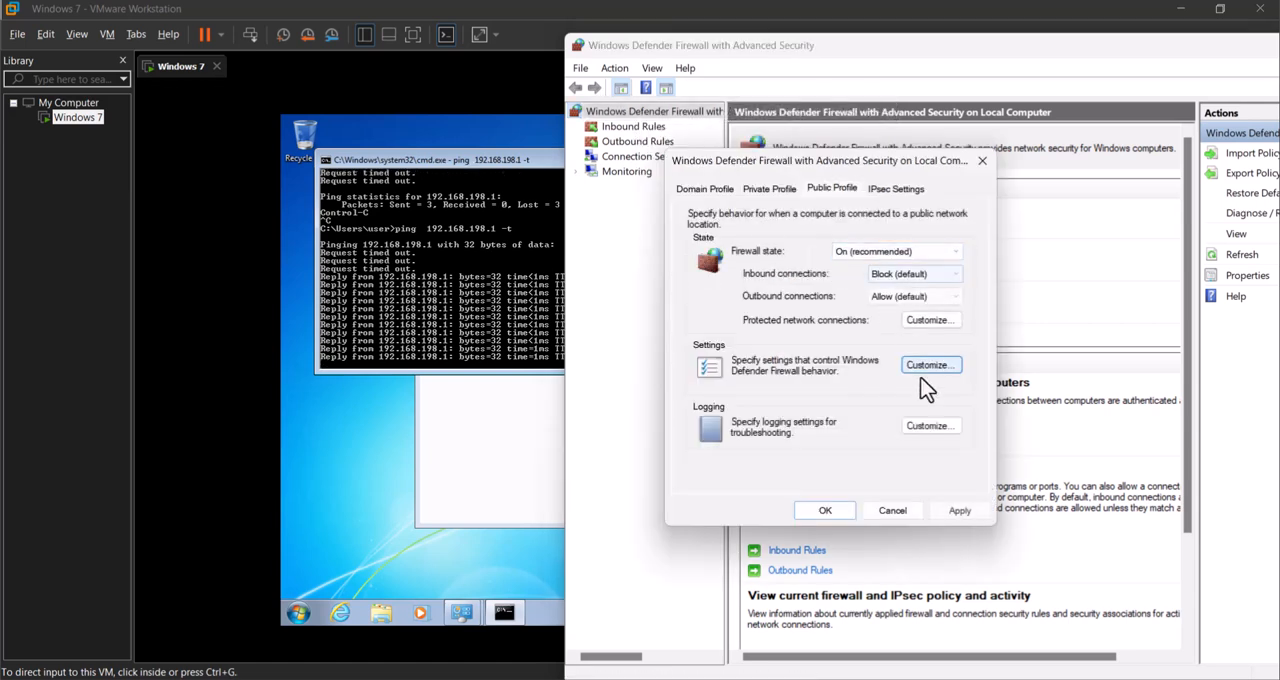
pyautogui.click(957, 512)
# Step: Set the Private Profile firewall state back to On (recommended) and apply it
pyautogui.click(771, 189)
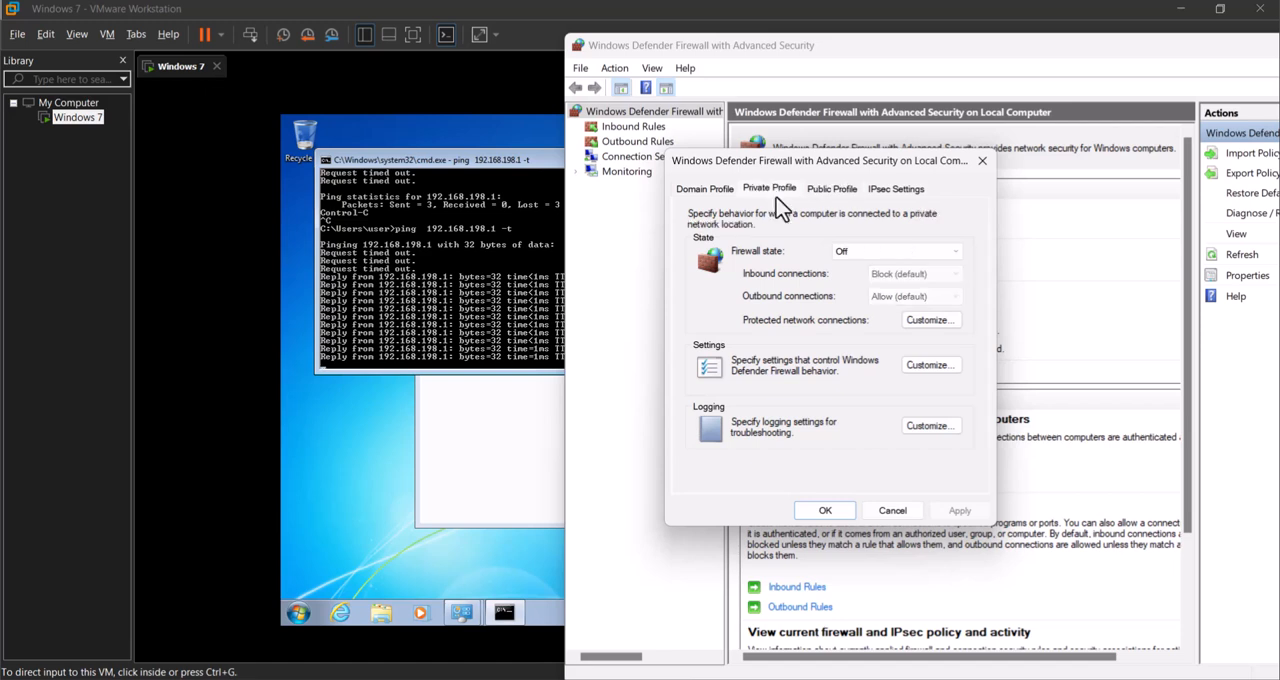
pyautogui.click(870, 251)
pyautogui.click(857, 260)
pyautogui.click(957, 511)
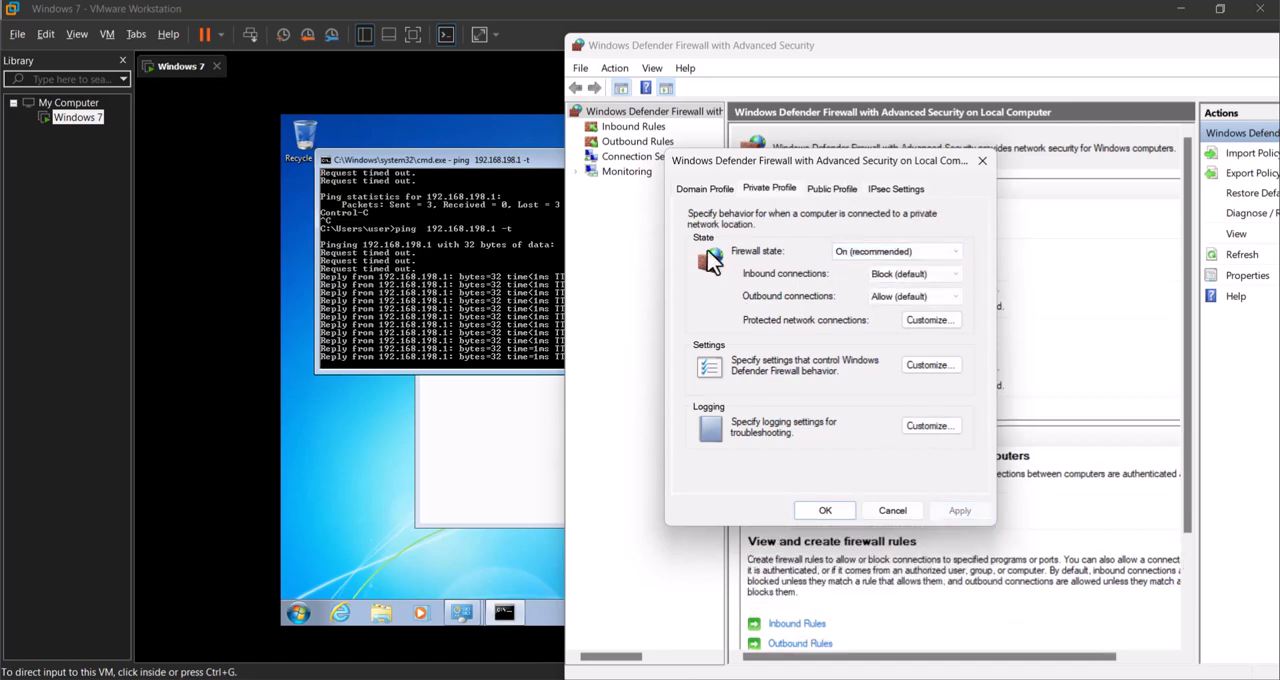
# Step: Set the Domain Profile firewall state back to On (recommended) and close the firewall properties
pyautogui.click(689, 192)
pyautogui.click(862, 251)
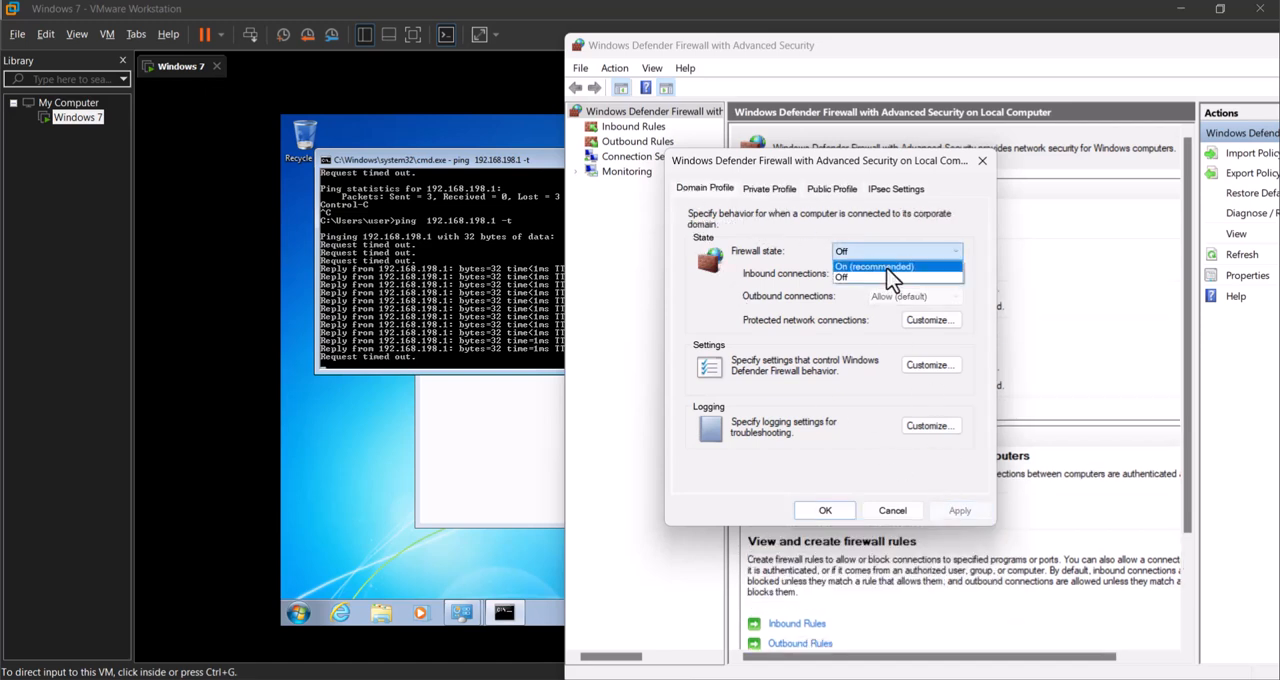
pyautogui.click(860, 264)
pyautogui.click(957, 512)
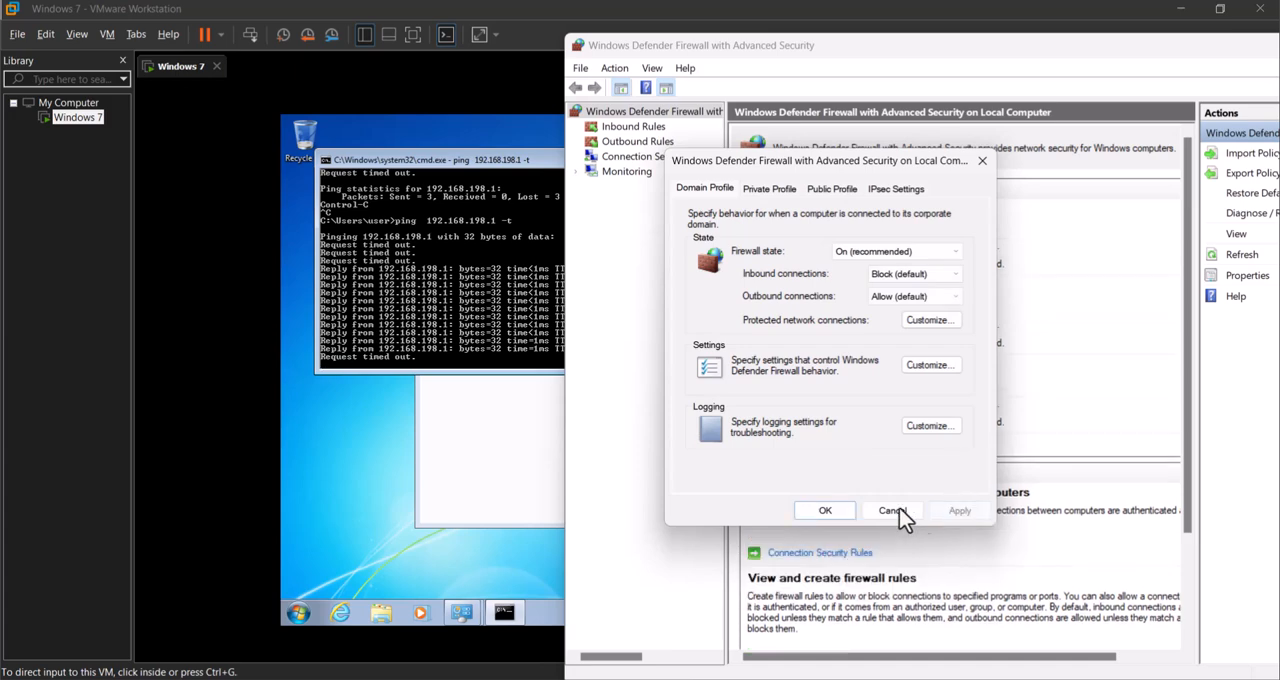
pyautogui.click(828, 510)
# Step: Start a new inbound firewall rule, preview the protocol settings of the Port rule type, and return to the rule type choice
pyautogui.click(629, 127)
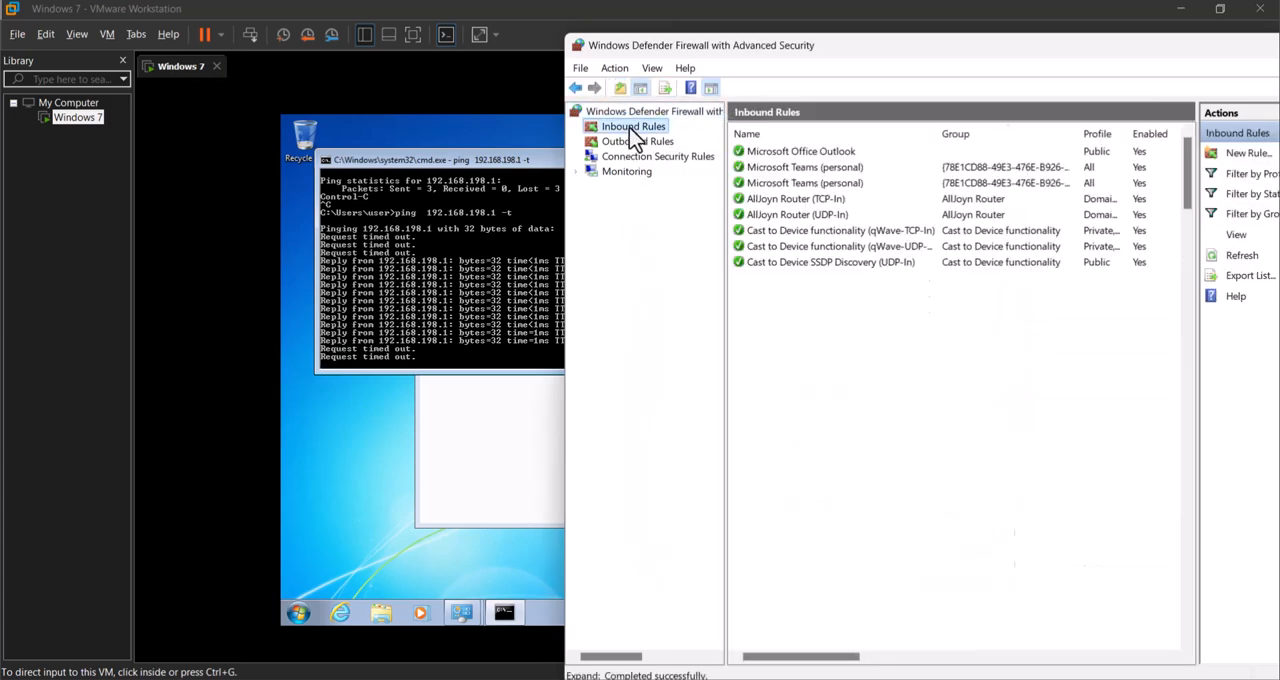
pyautogui.click(1245, 154)
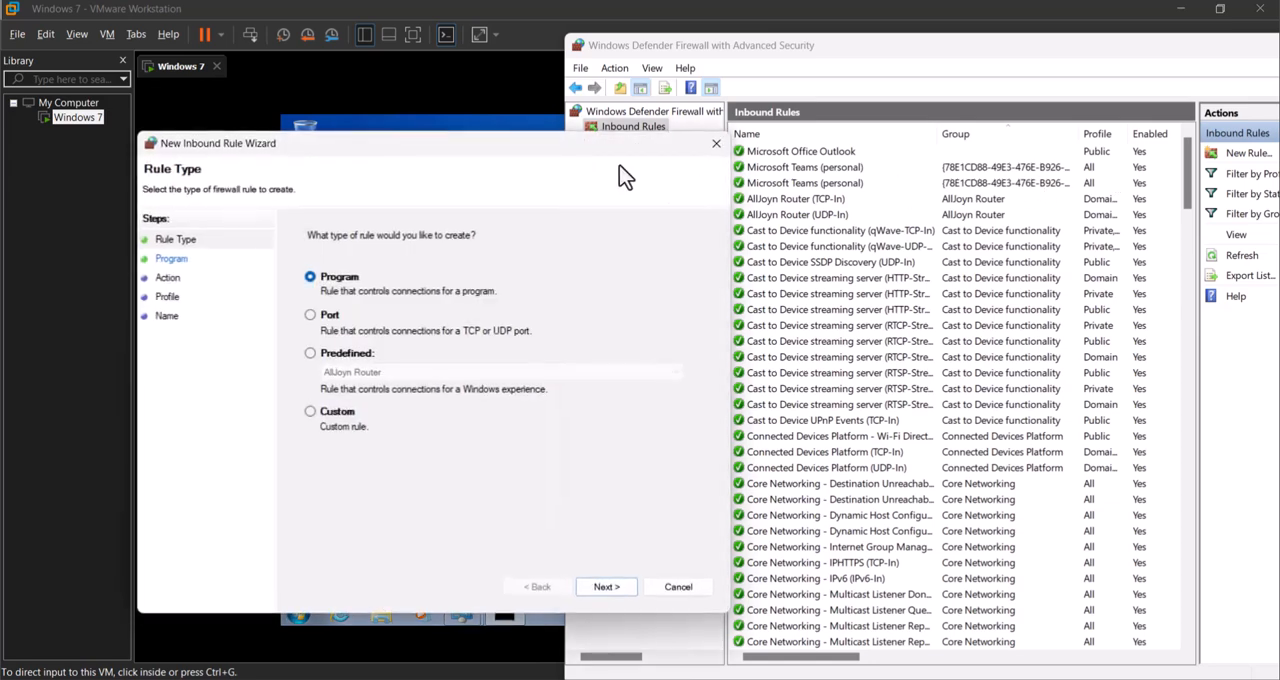
pyautogui.moveTo(577, 157); pyautogui.dragTo(1047, 150)
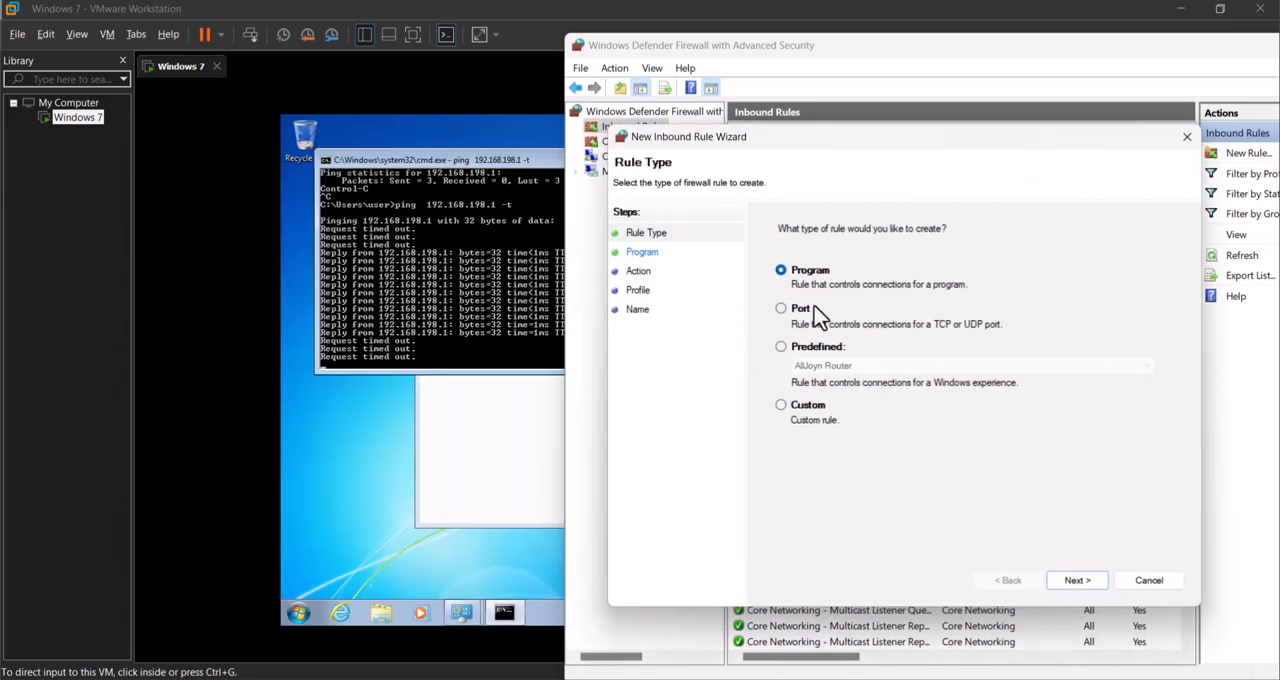
pyautogui.click(1078, 582)
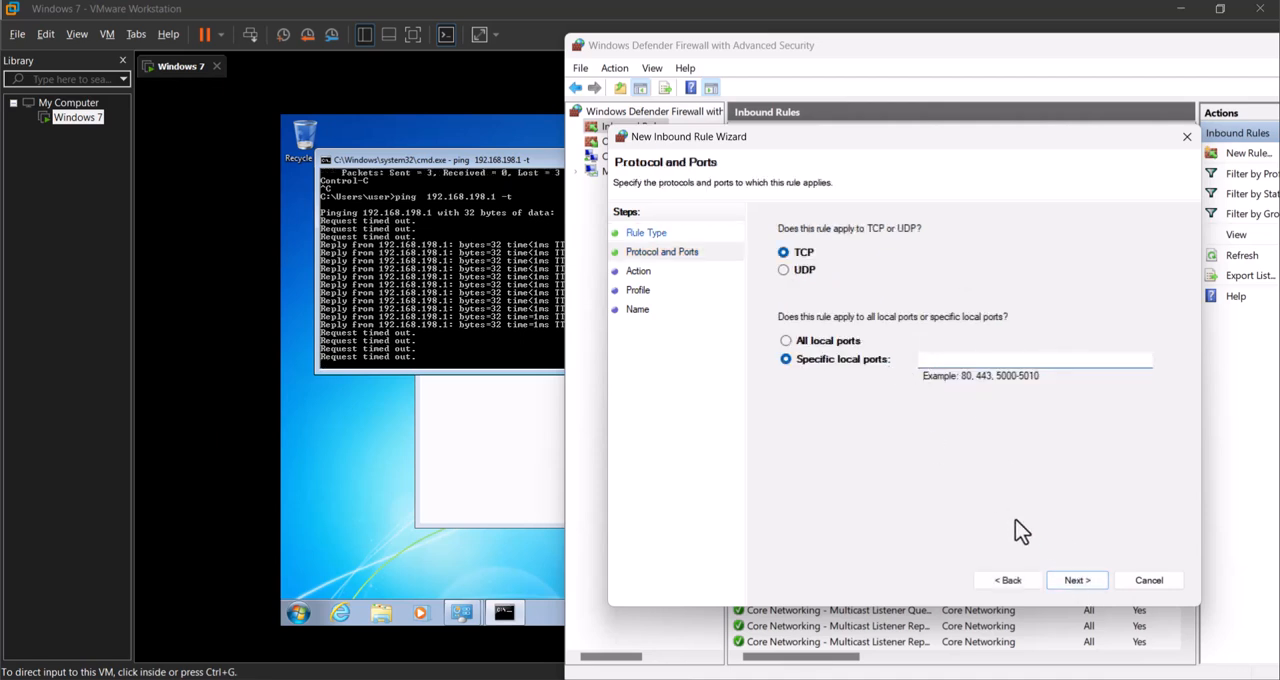
pyautogui.click(1008, 580)
# Step: Choose the Predefined rule type and look through its list of predefined rule groups
pyautogui.click(813, 347)
pyautogui.click(826, 366)
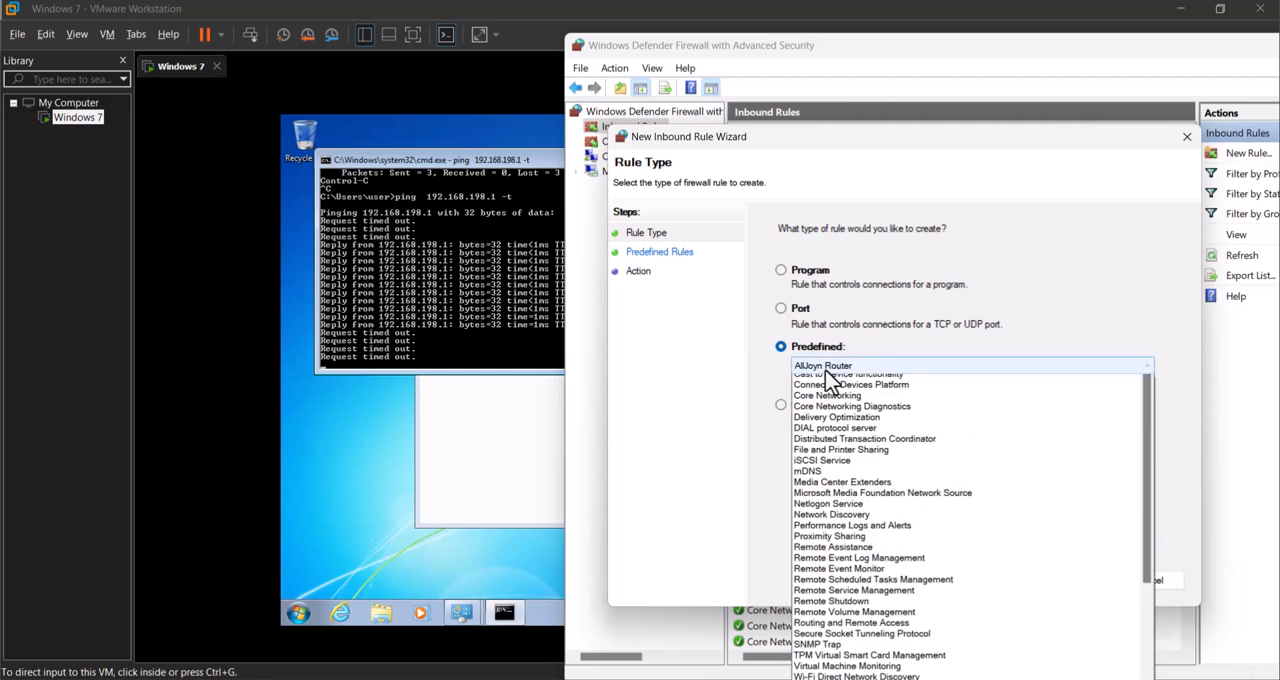
pyautogui.scroll(-4, 840, 400)
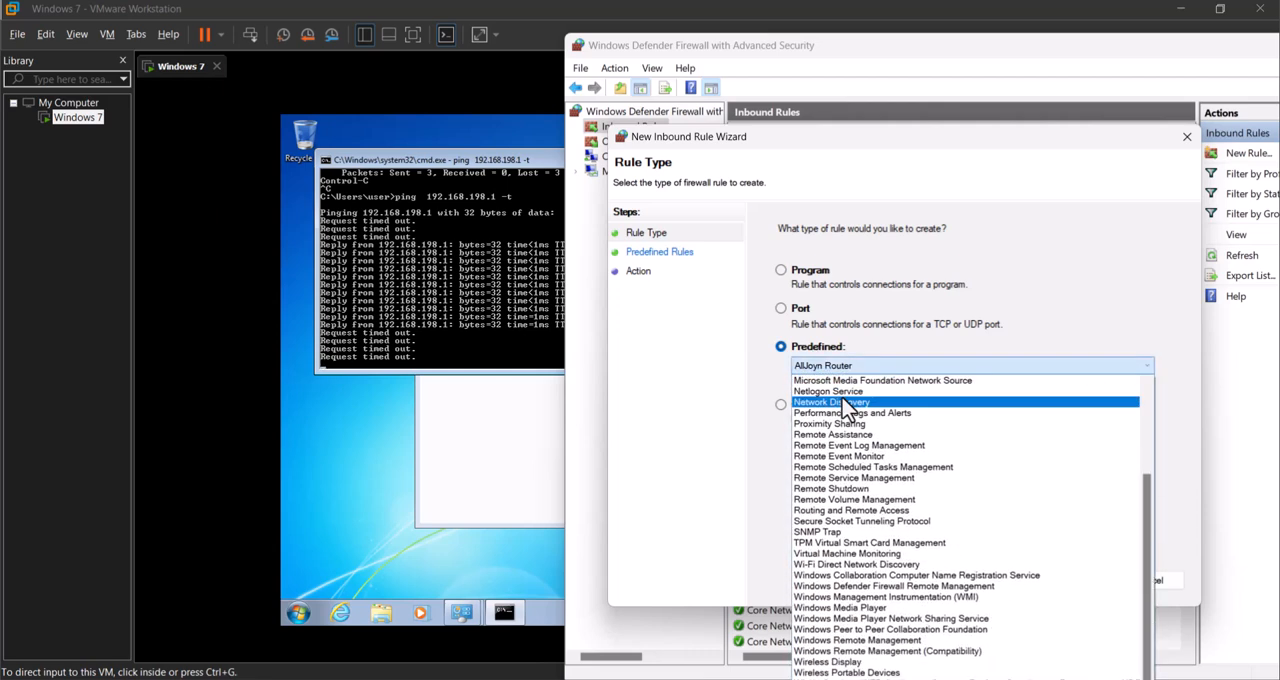
pyautogui.scroll(4, 848, 415)
pyautogui.click(928, 318)
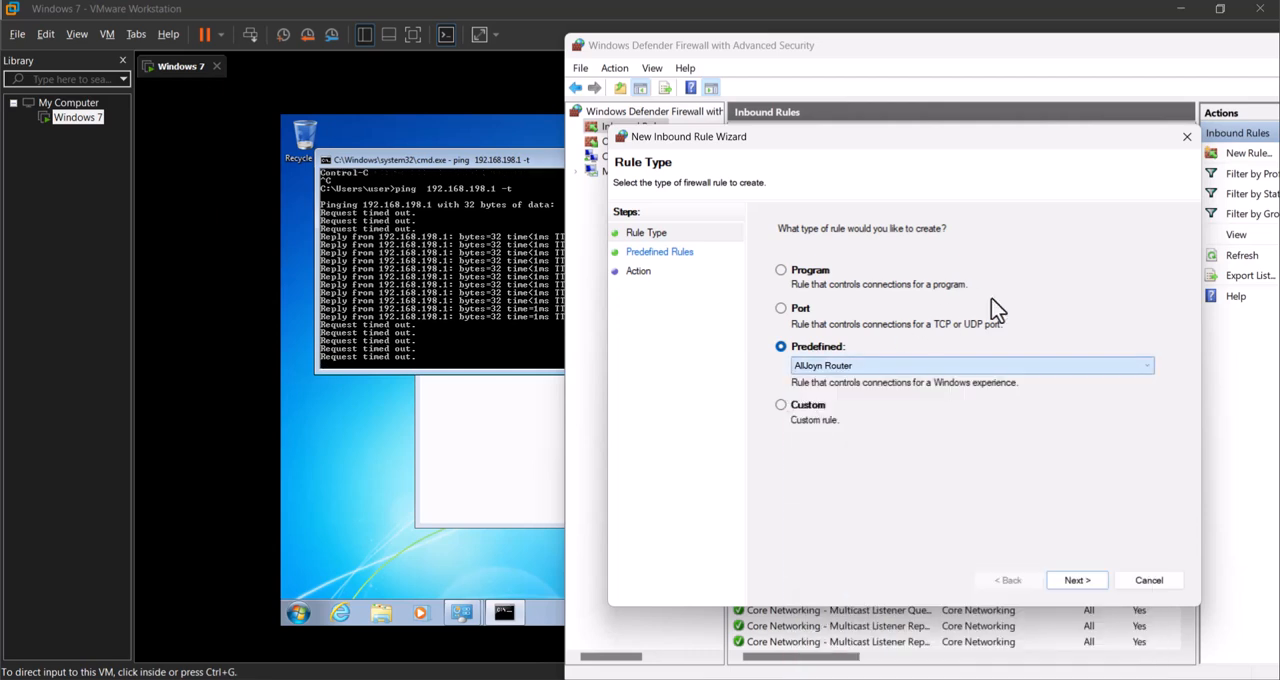
# Step: Make the new inbound rule a Custom rule for all programs with ICMPv4 as the protocol type
pyautogui.click(834, 405)
pyautogui.click(1077, 580)
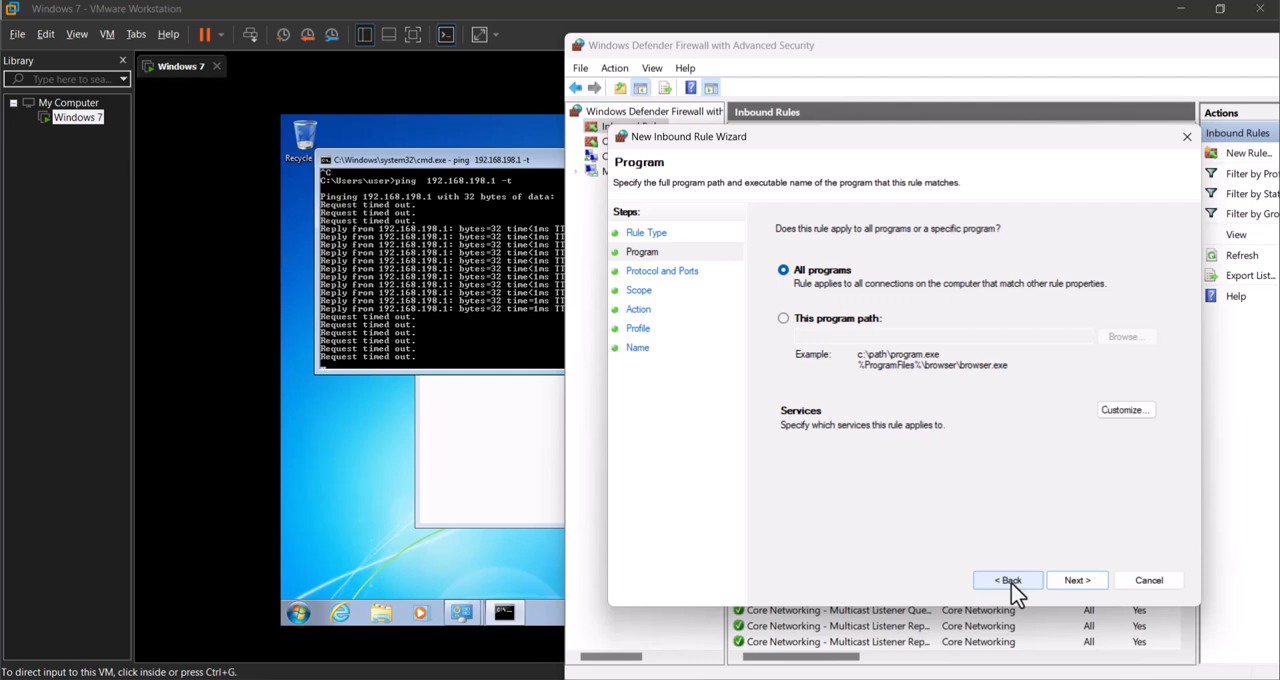
pyautogui.click(1088, 588)
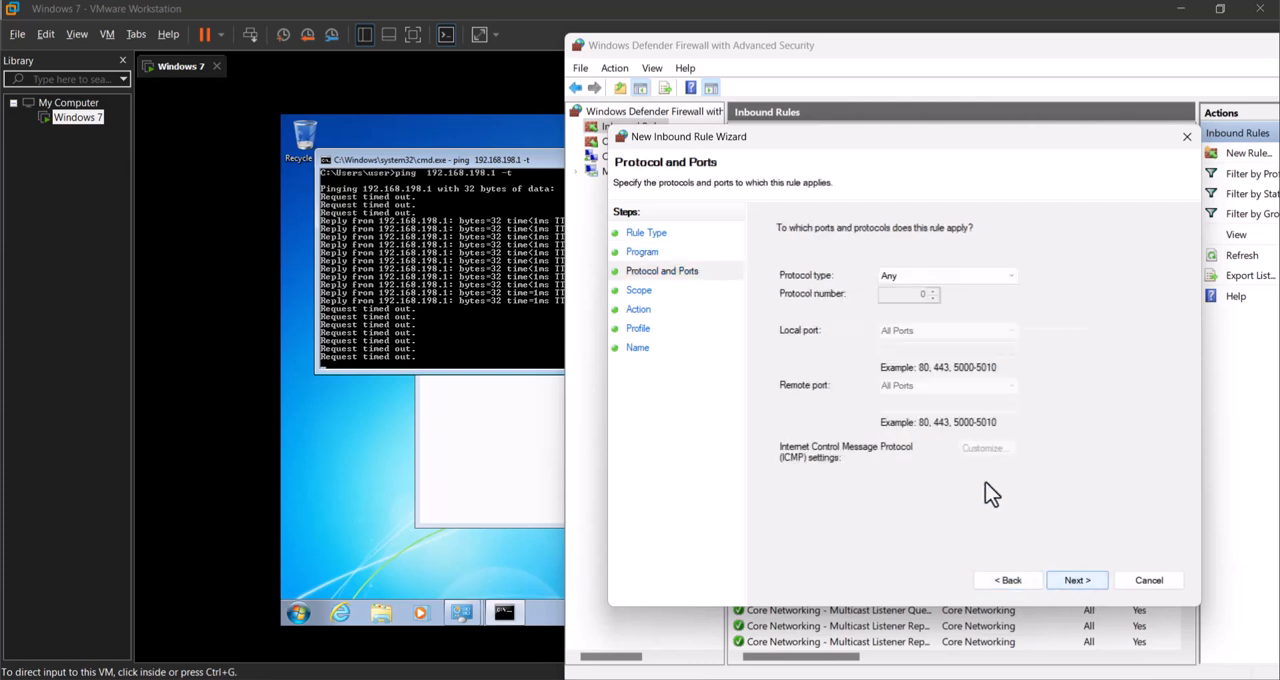
pyautogui.click(913, 278)
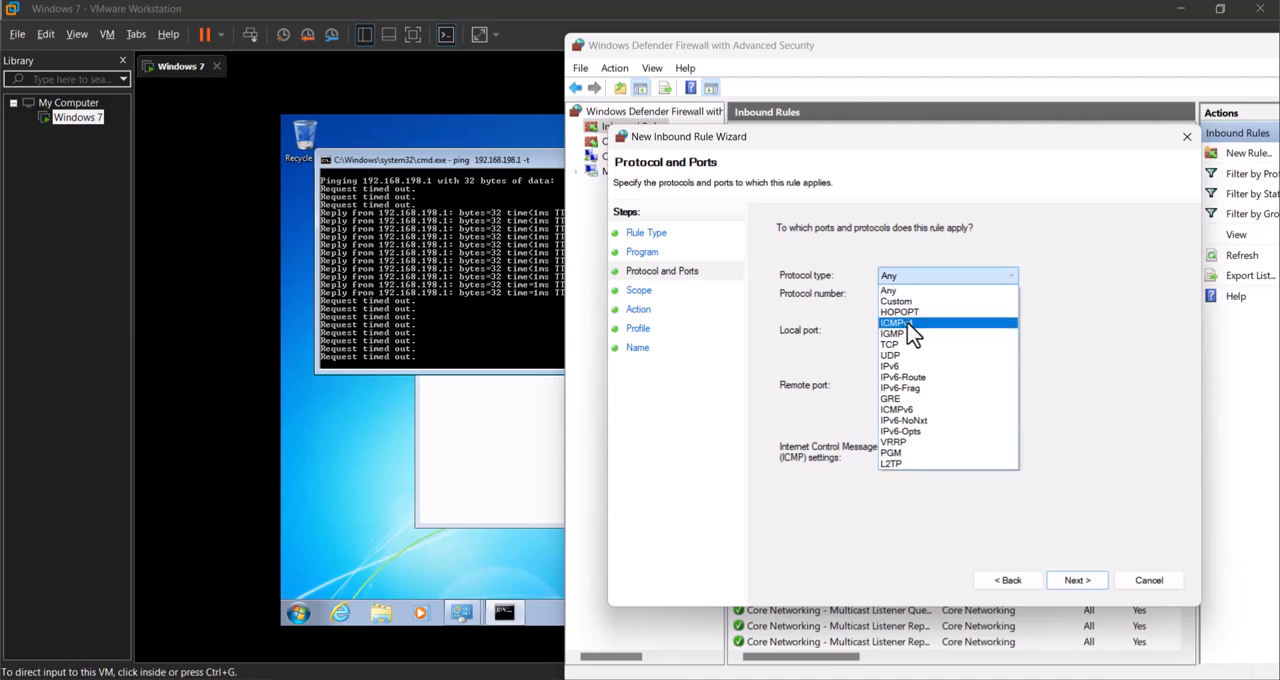
pyautogui.click(912, 324)
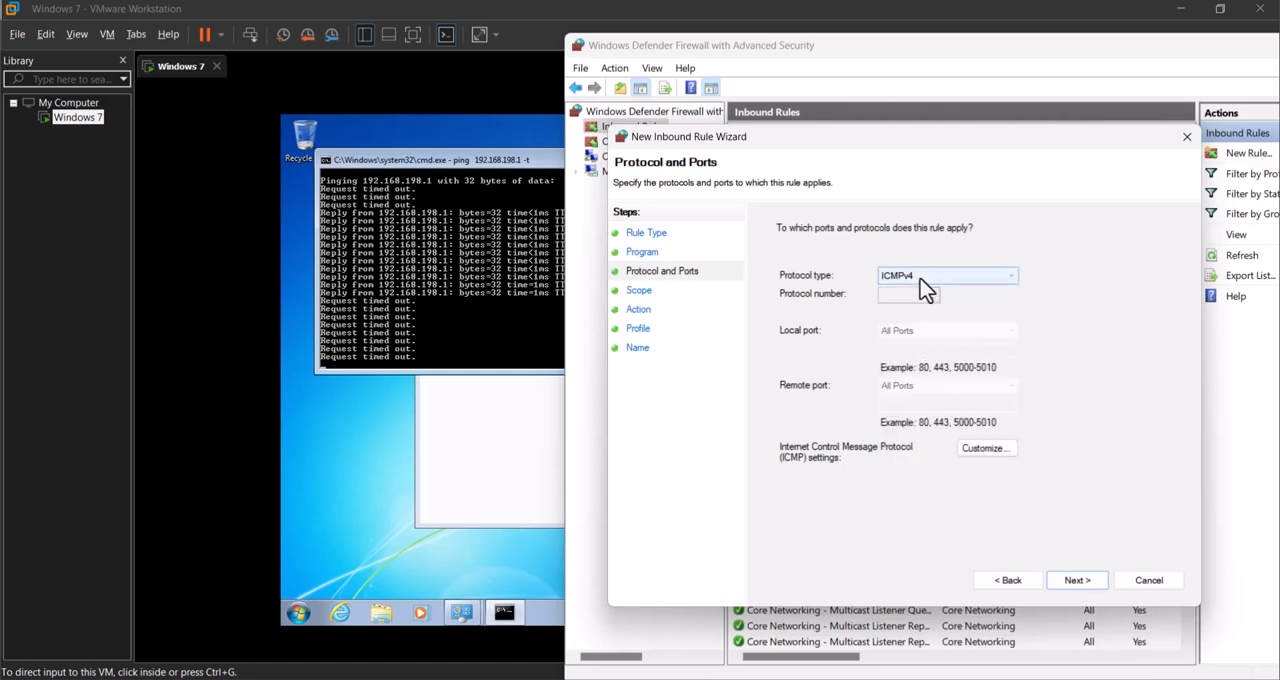
# Step: Keep the default scope, action and Domain, Private and Public profiles, and finish the inbound rule with the name Ping
pyautogui.click(1076, 582)
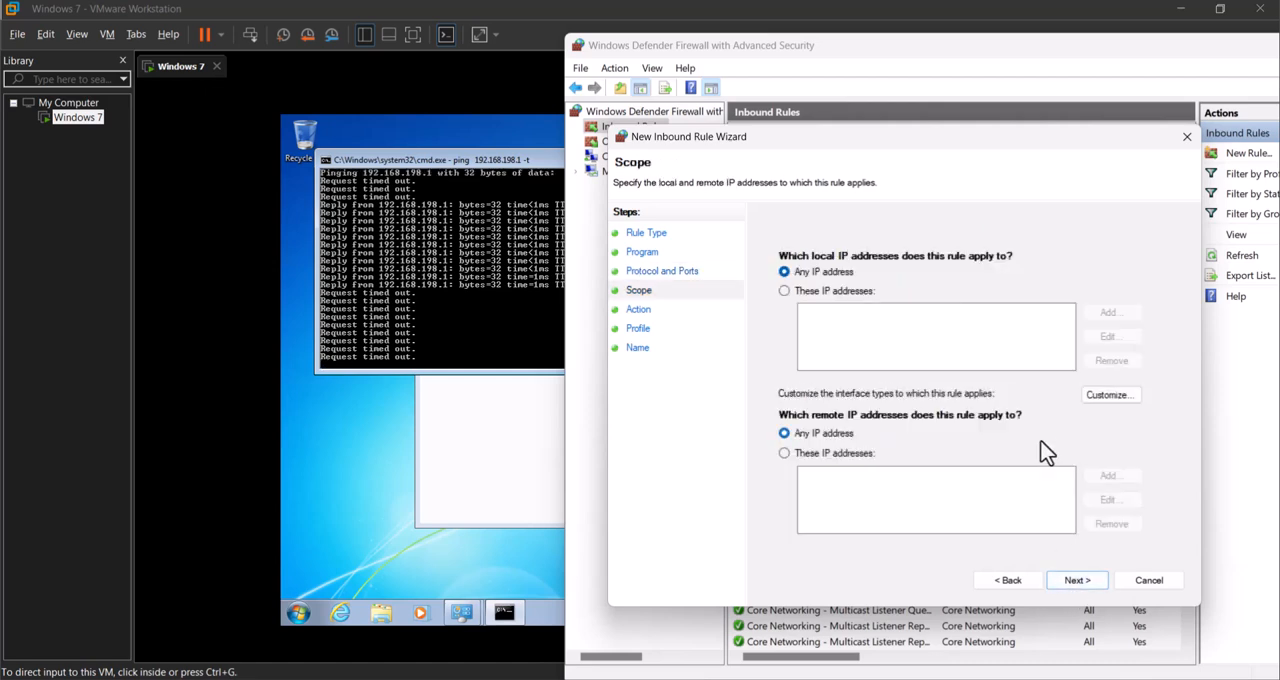
pyautogui.click(1076, 581)
pyautogui.click(1079, 581)
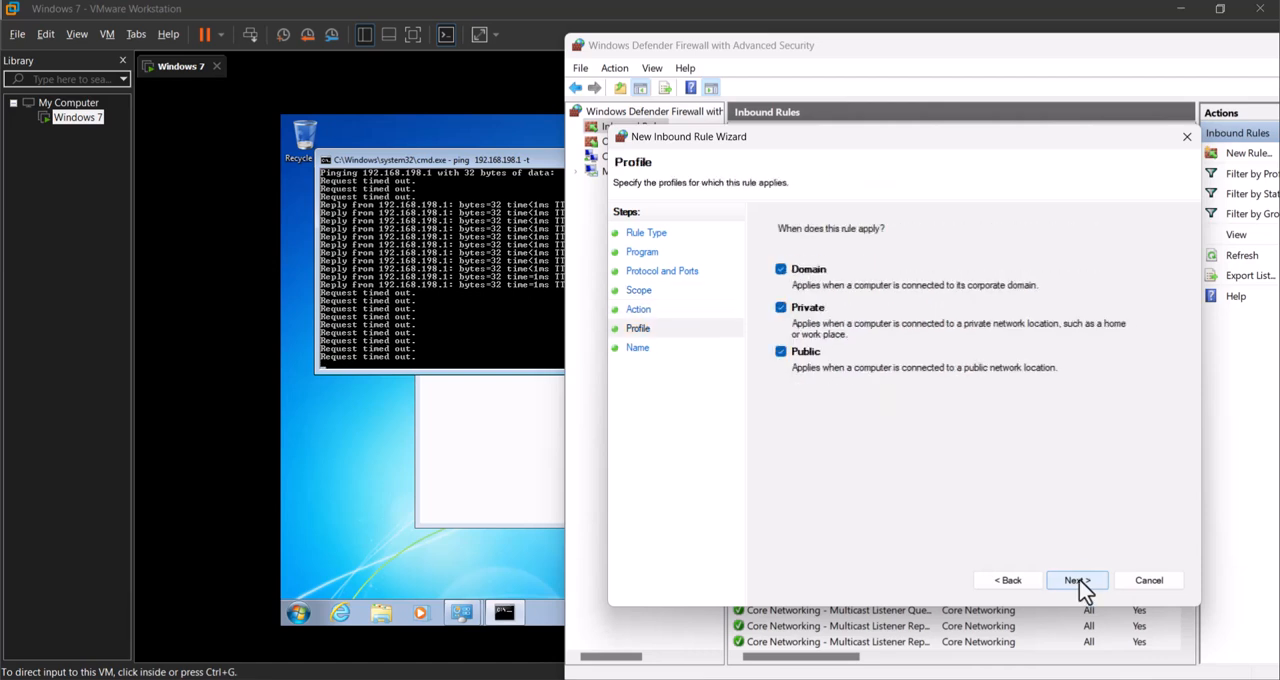
pyautogui.click(1077, 582)
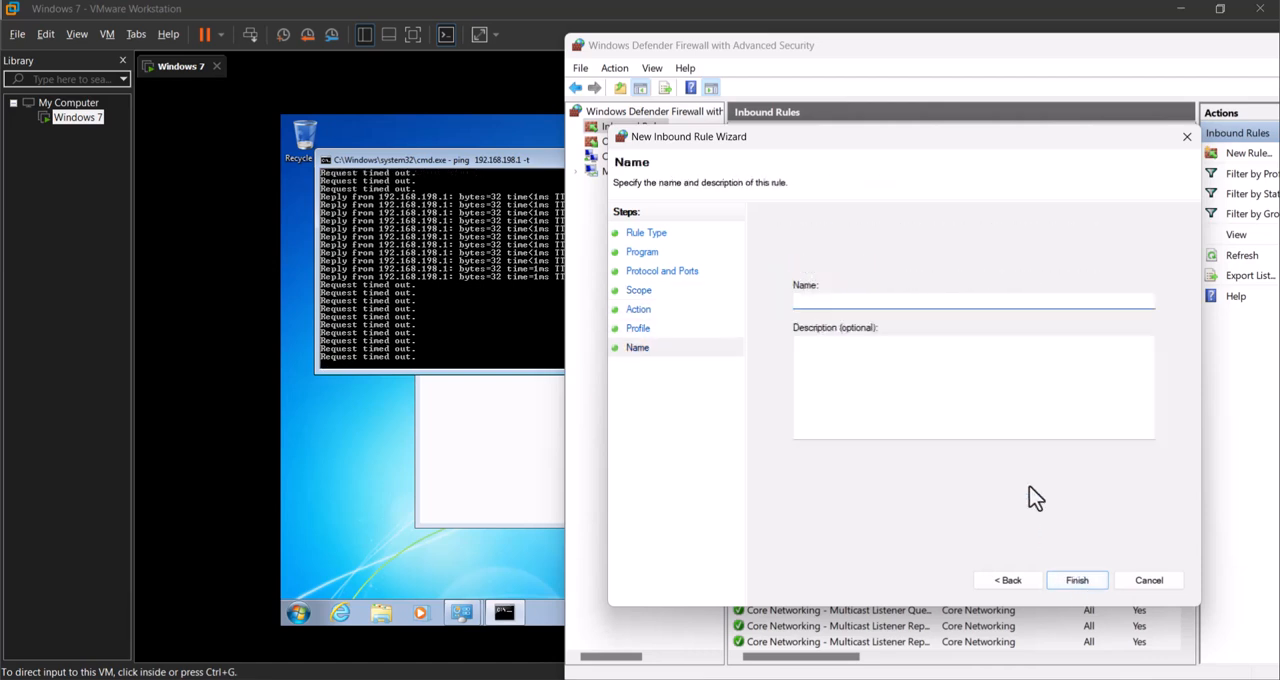
pyautogui.write('Ping')
pyautogui.press('Return')
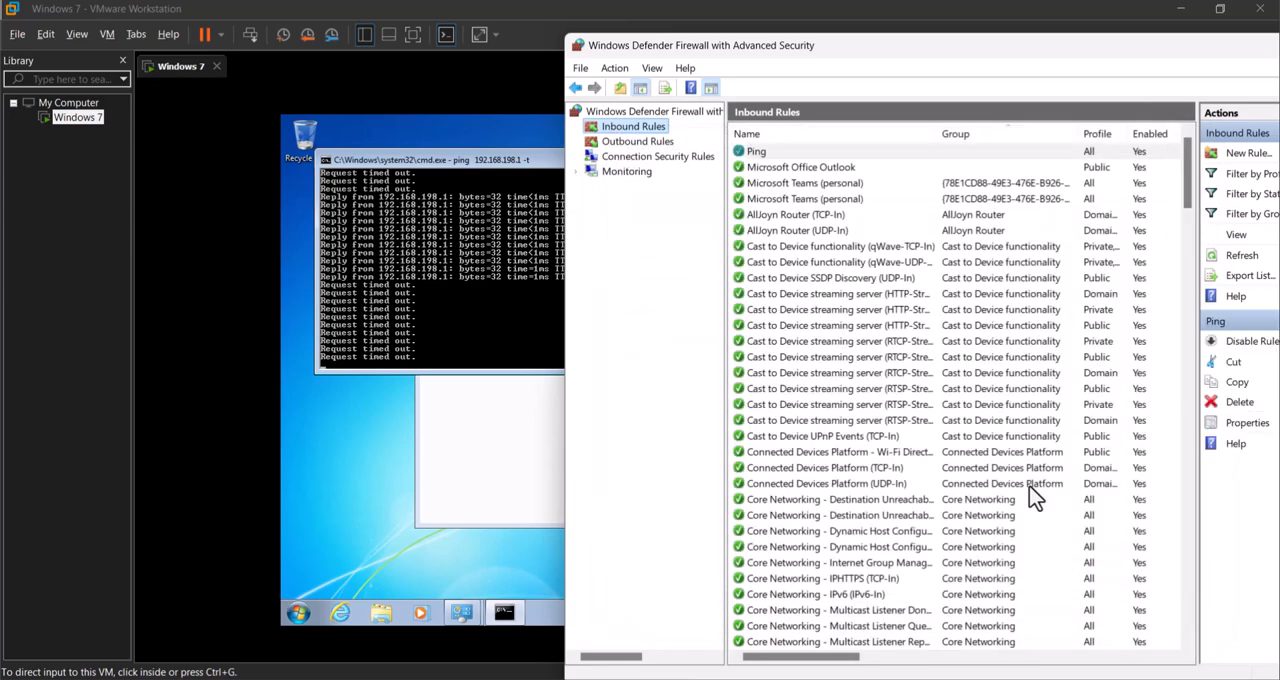
# Step: View the outbound rules and select the Ping rule in the inbound rules list
pyautogui.click(646, 145)
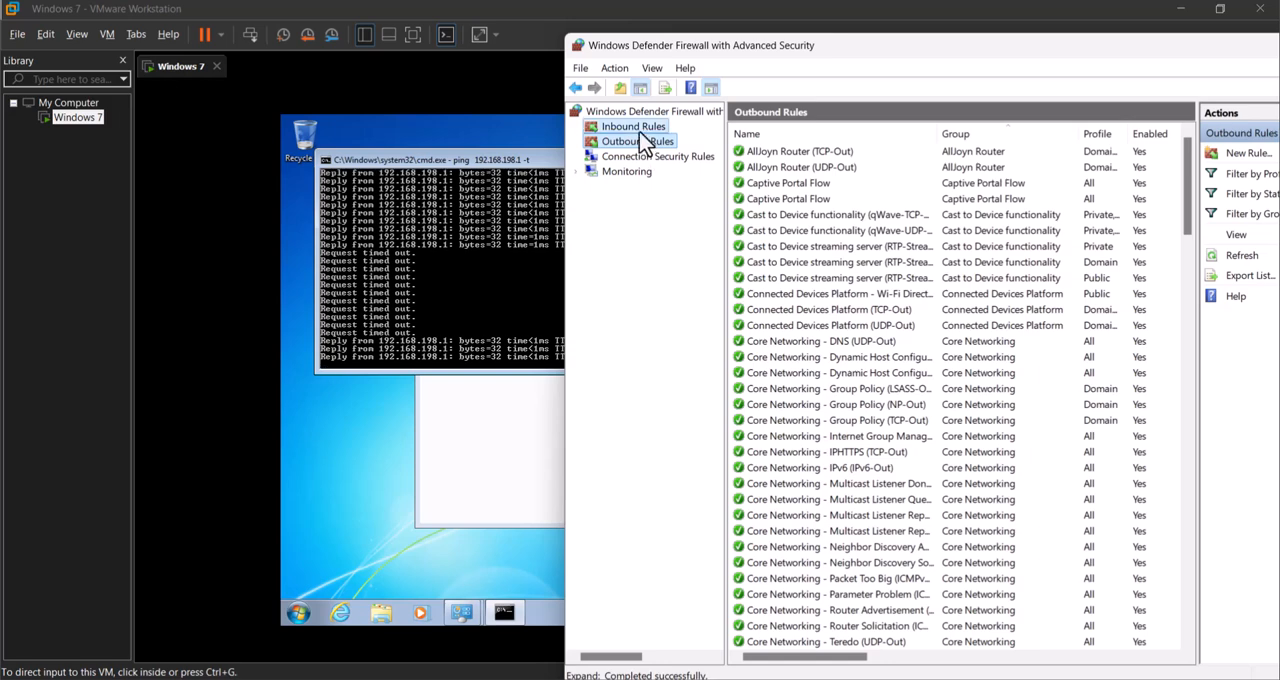
pyautogui.click(634, 128)
pyautogui.click(768, 152)
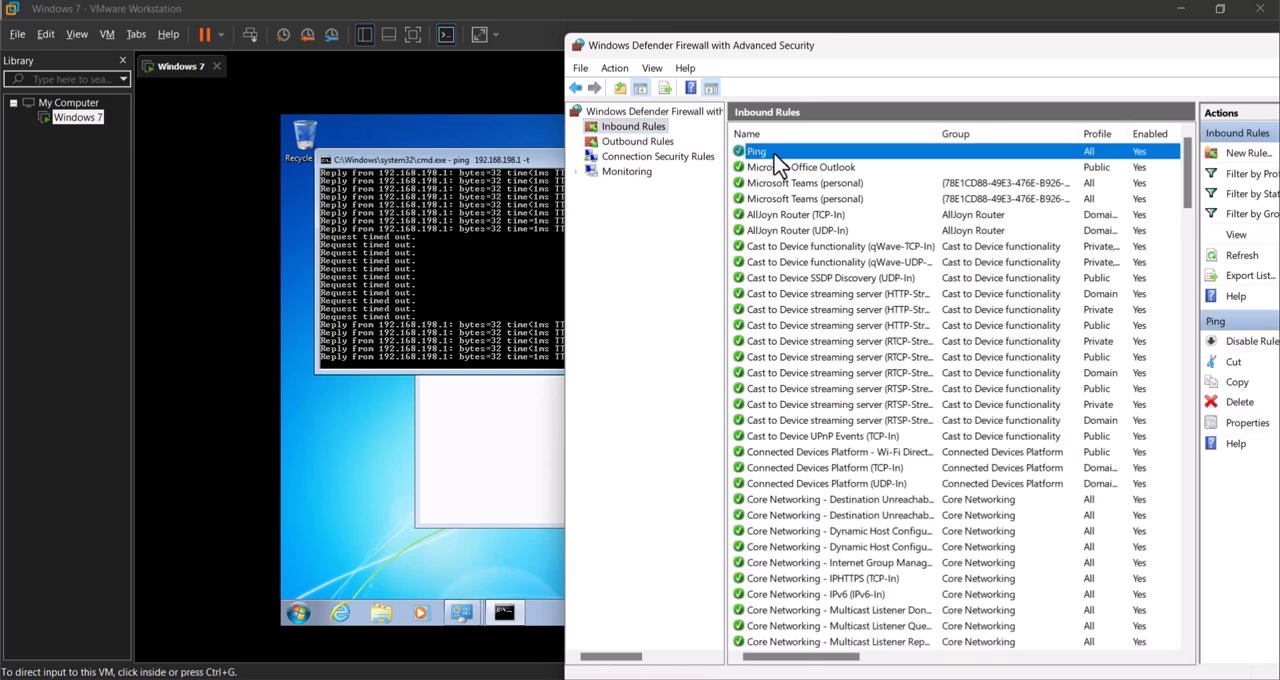
# Step: Switch to the Windows 7 virtual machine, check the running ping and close the Local Area Connection status window
pyautogui.click(487, 334)
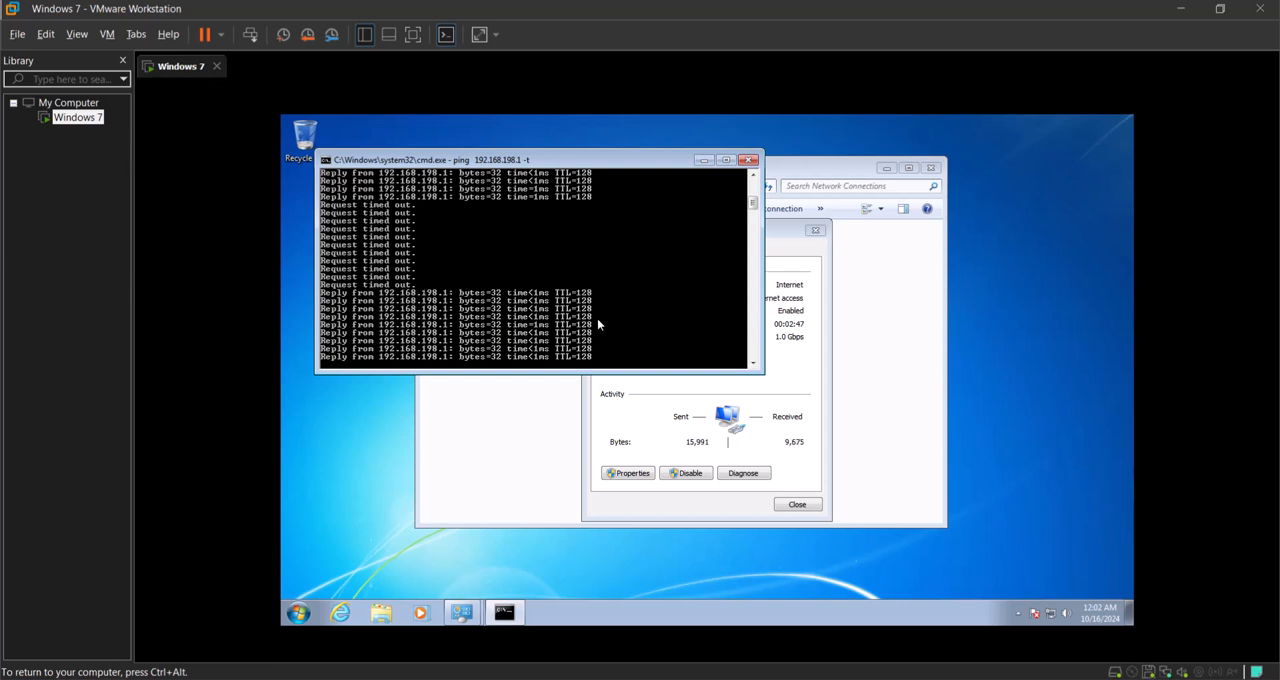
pyautogui.click(736, 456)
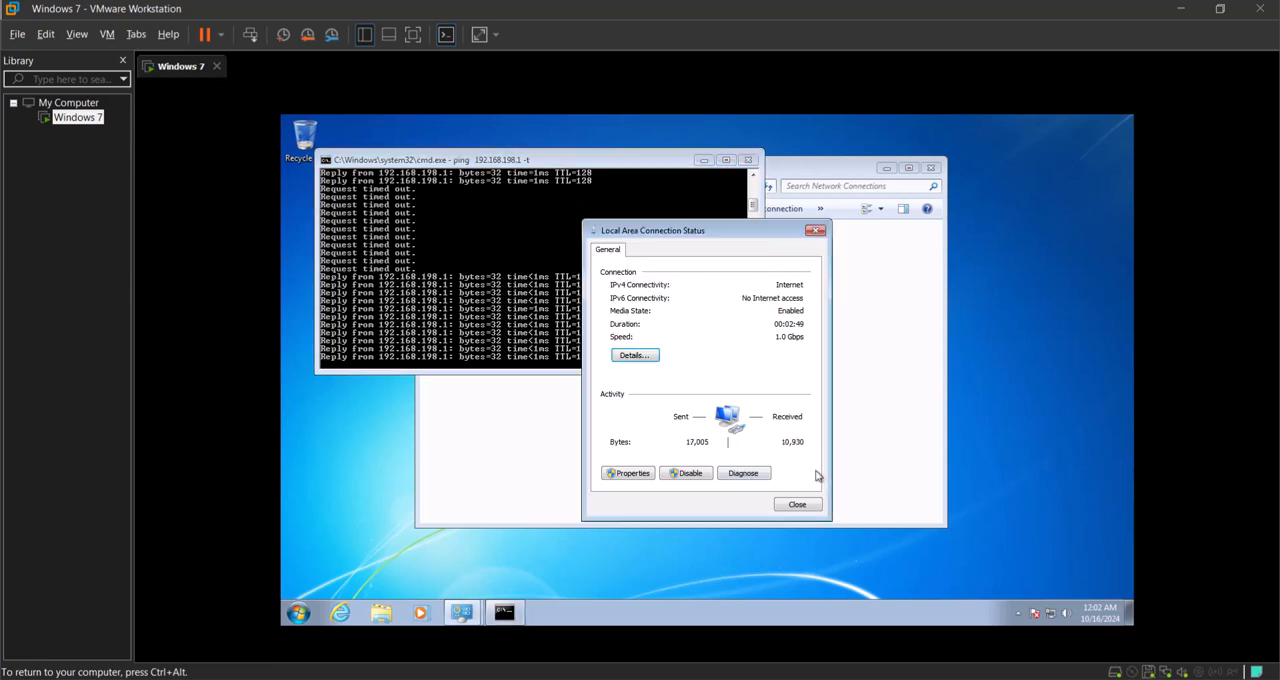
pyautogui.click(808, 506)
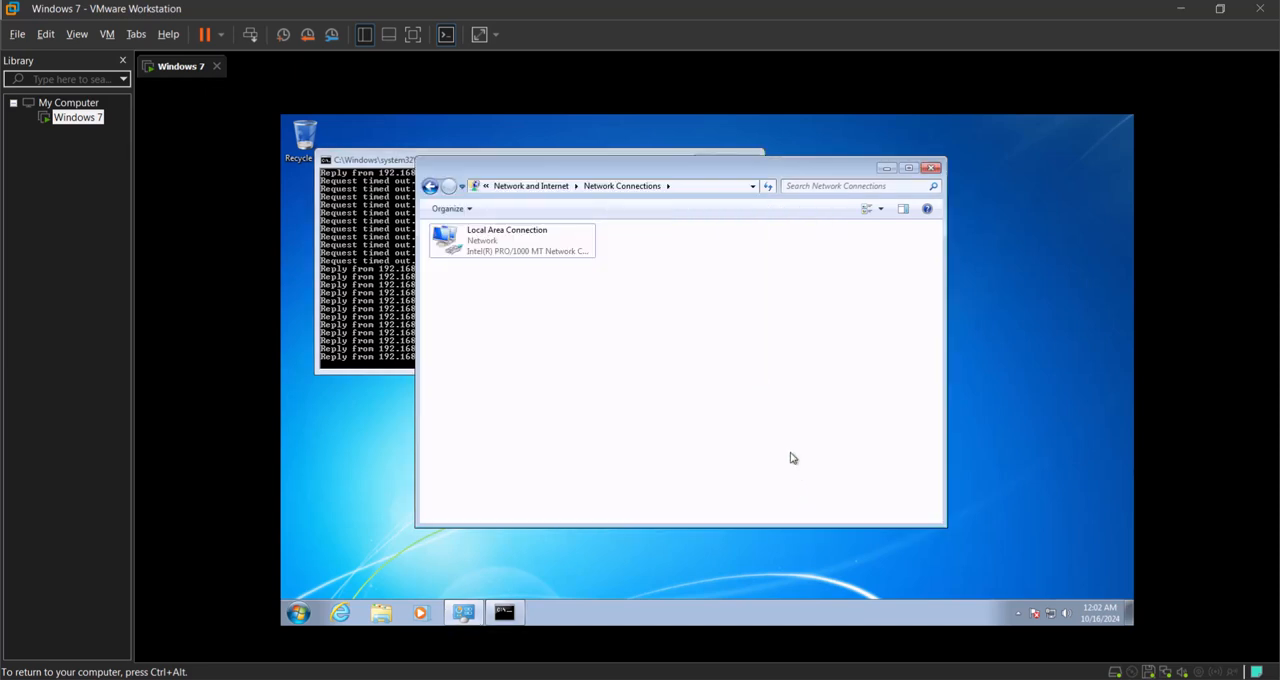
# Step: Delete Shared Folder from the guest's Documents library and accept that it will no longer be shared
pyautogui.click(380, 613)
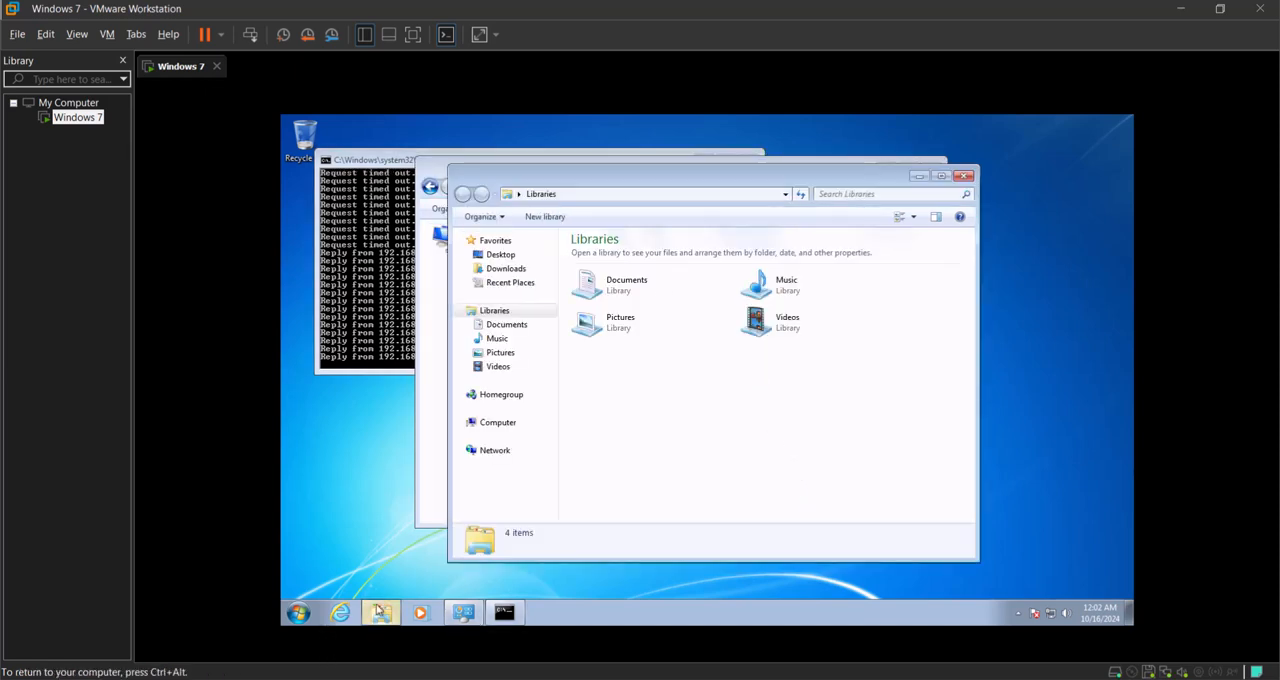
pyautogui.click(509, 329)
pyautogui.click(596, 295)
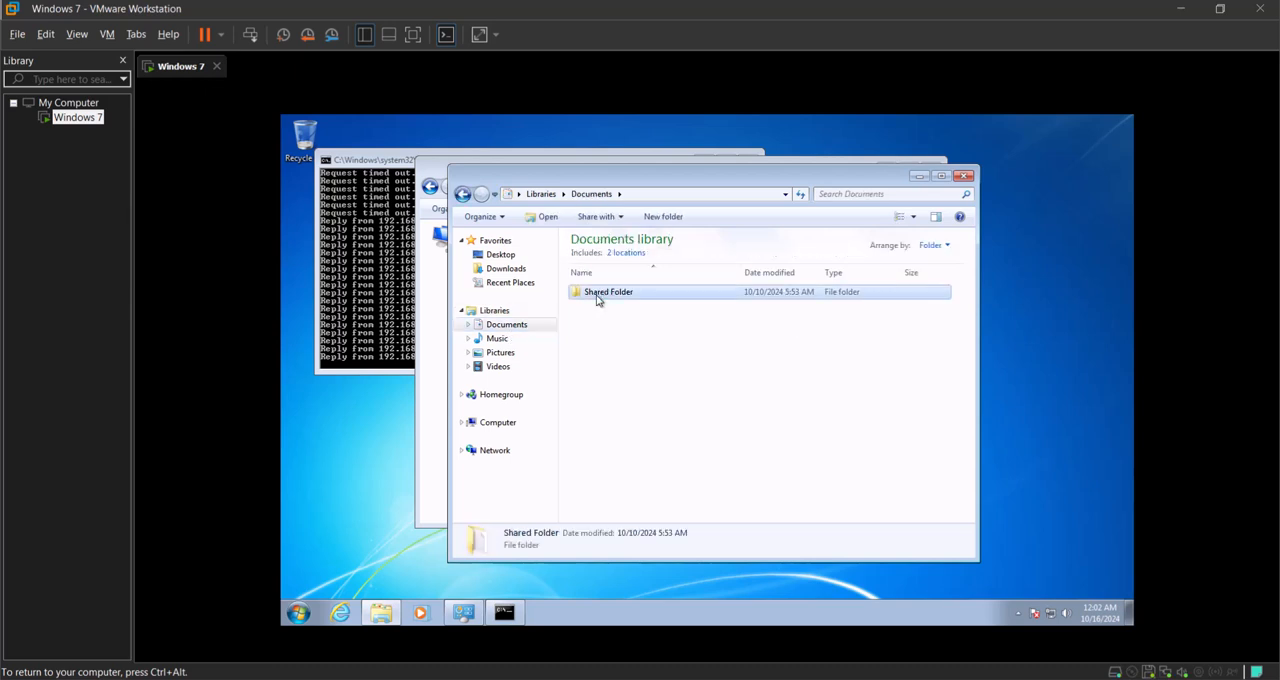
pyautogui.rightClick(597, 296)
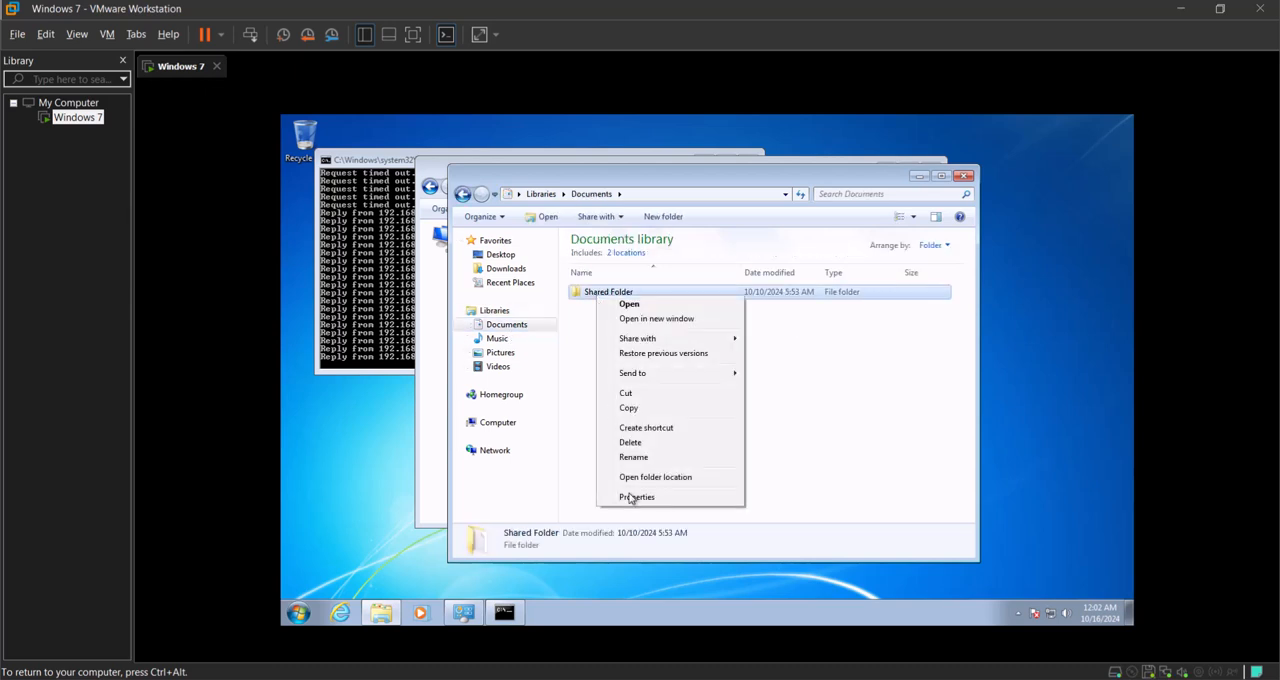
pyautogui.click(679, 442)
pyautogui.click(743, 413)
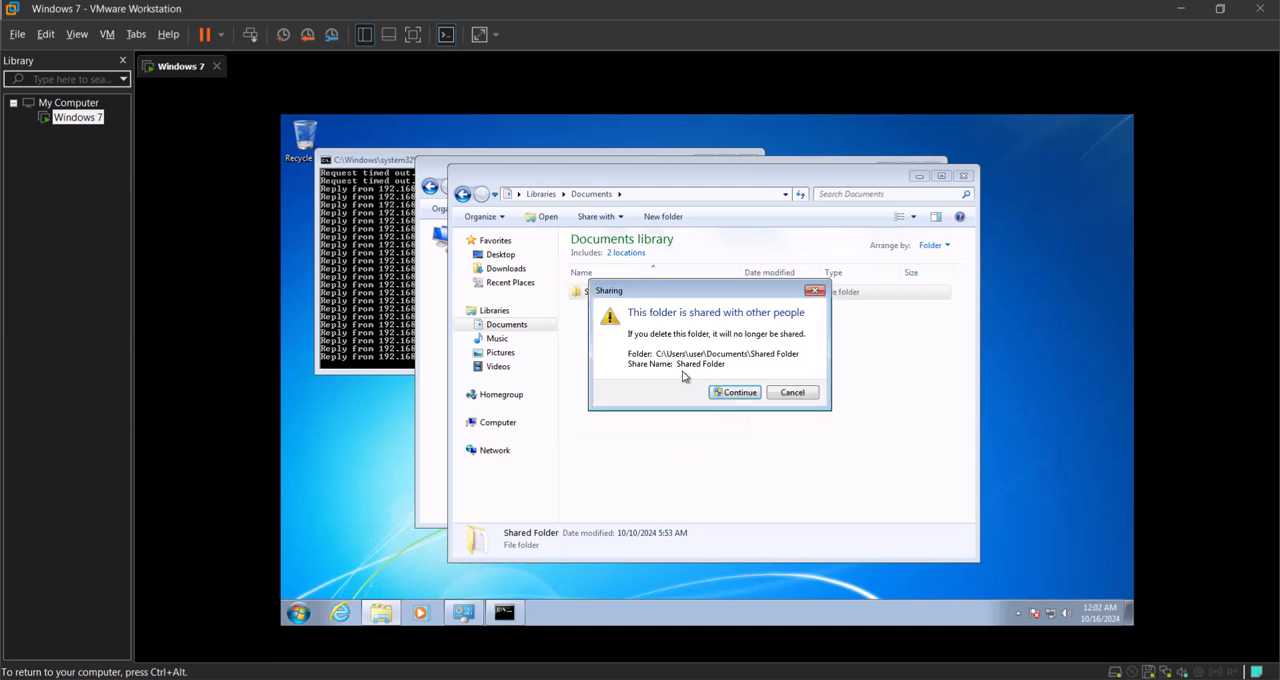
pyautogui.click(729, 396)
# Step: Create a new folder named Share in the guest's Documents library
pyautogui.rightClick(633, 337)
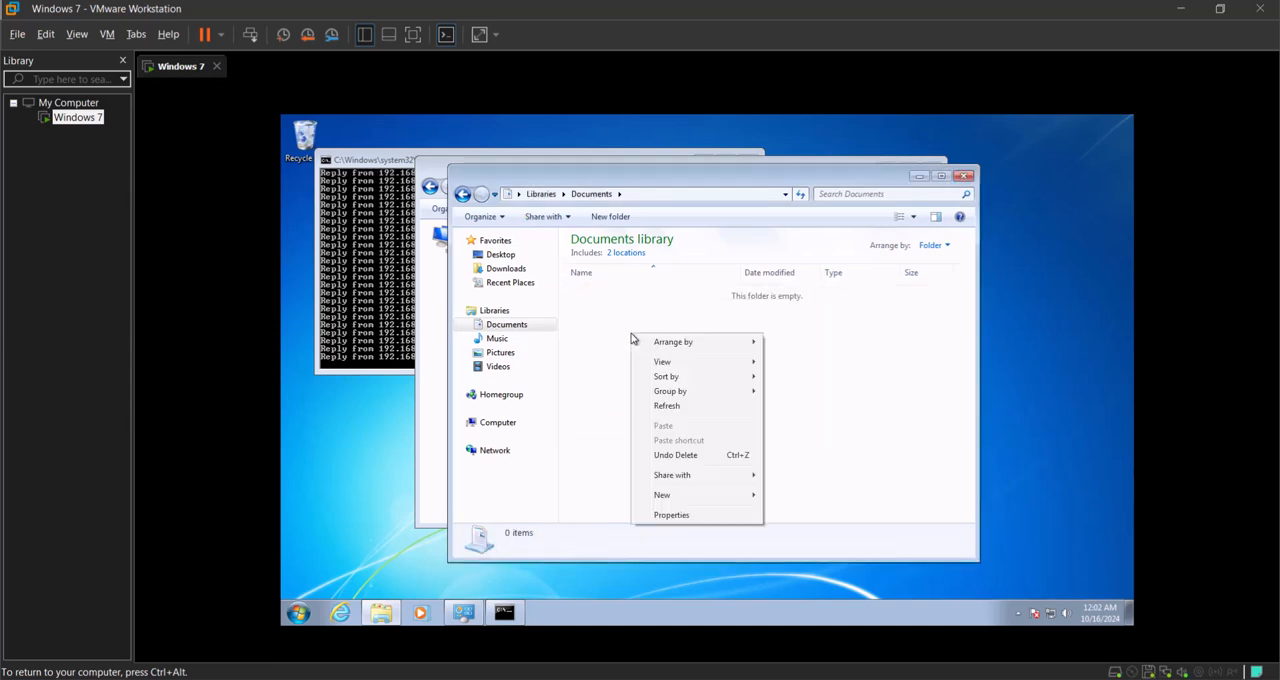
pyautogui.moveTo(694, 495)
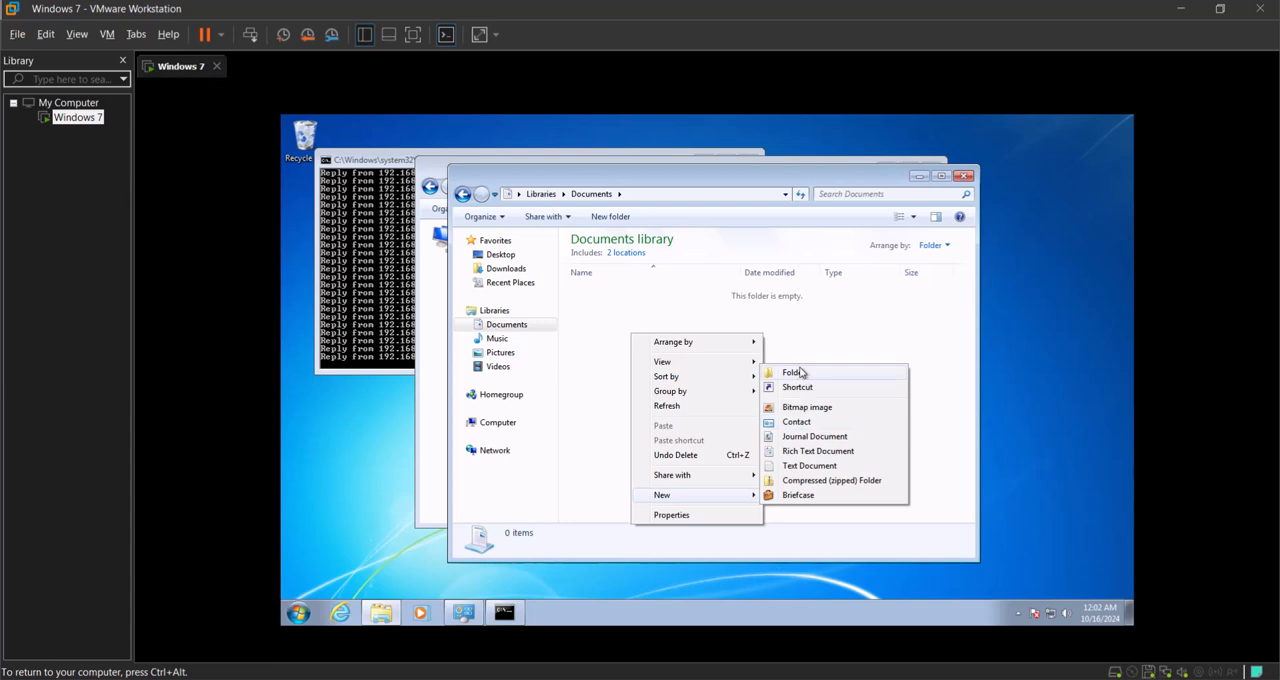
pyautogui.click(803, 372)
pyautogui.write('Sh')
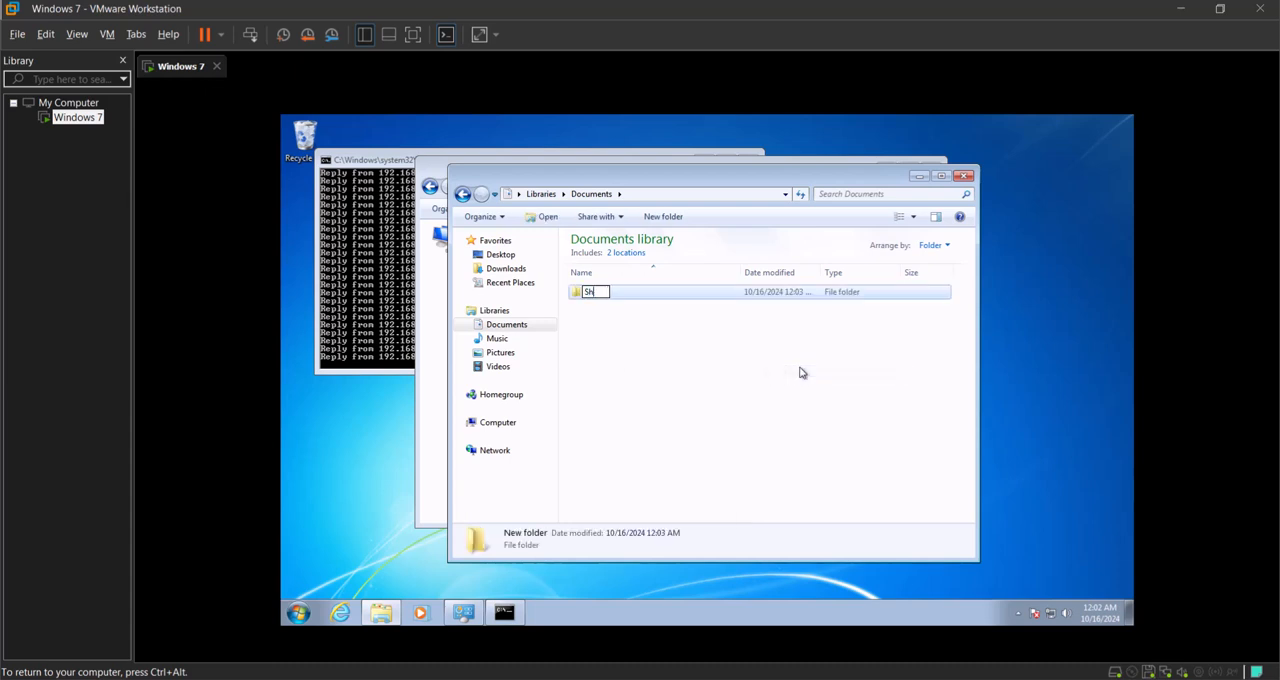
pyautogui.press('Return')
# Step: Turn on Share this folder in the Share folder's advanced sharing settings
pyautogui.rightClick(671, 295)
pyautogui.click(712, 496)
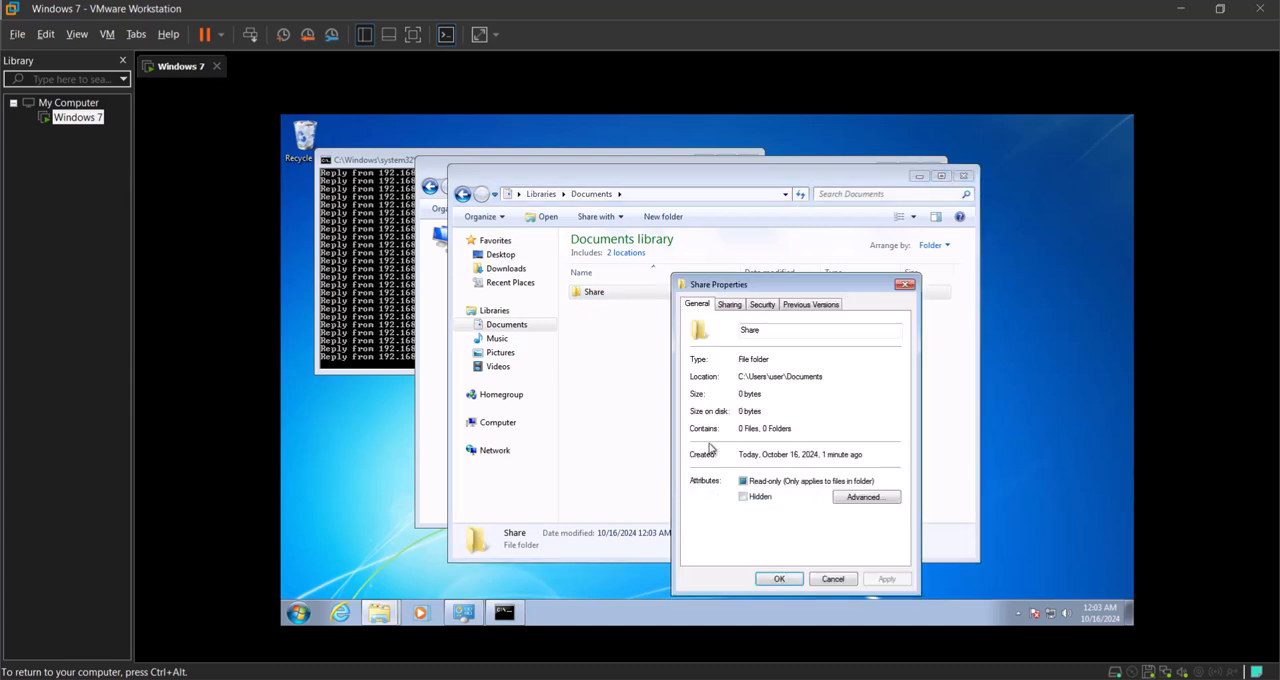
pyautogui.click(730, 305)
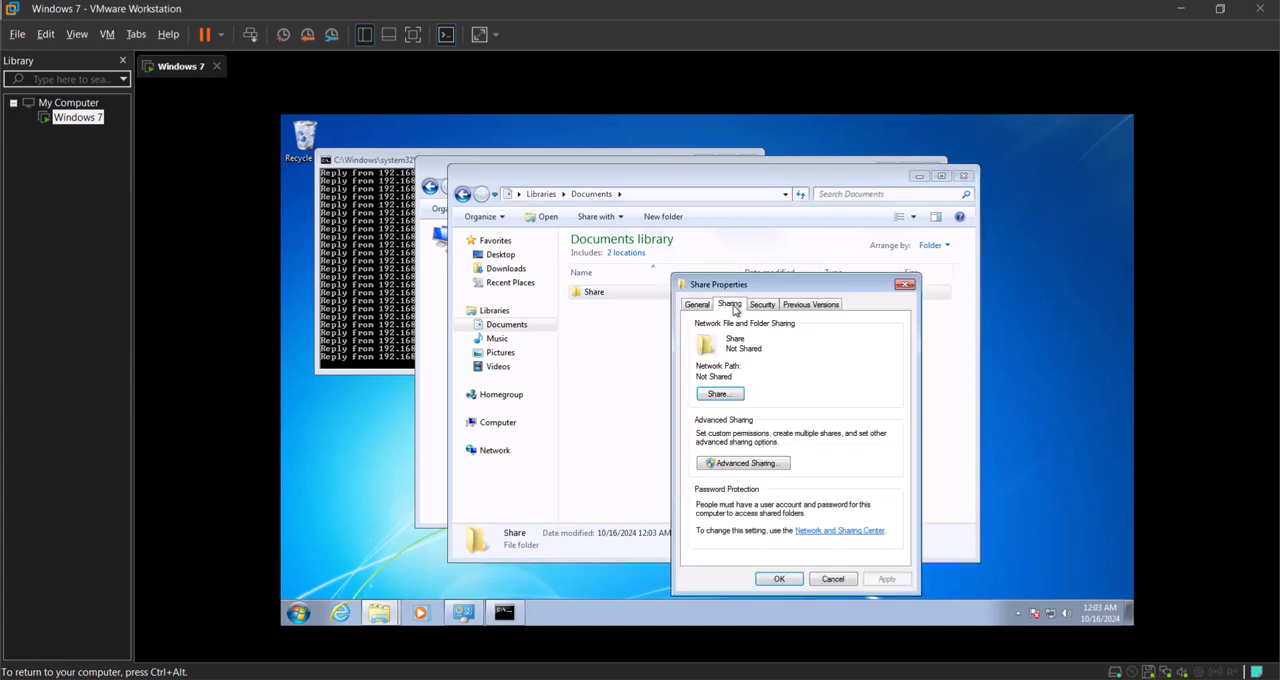
pyautogui.click(731, 463)
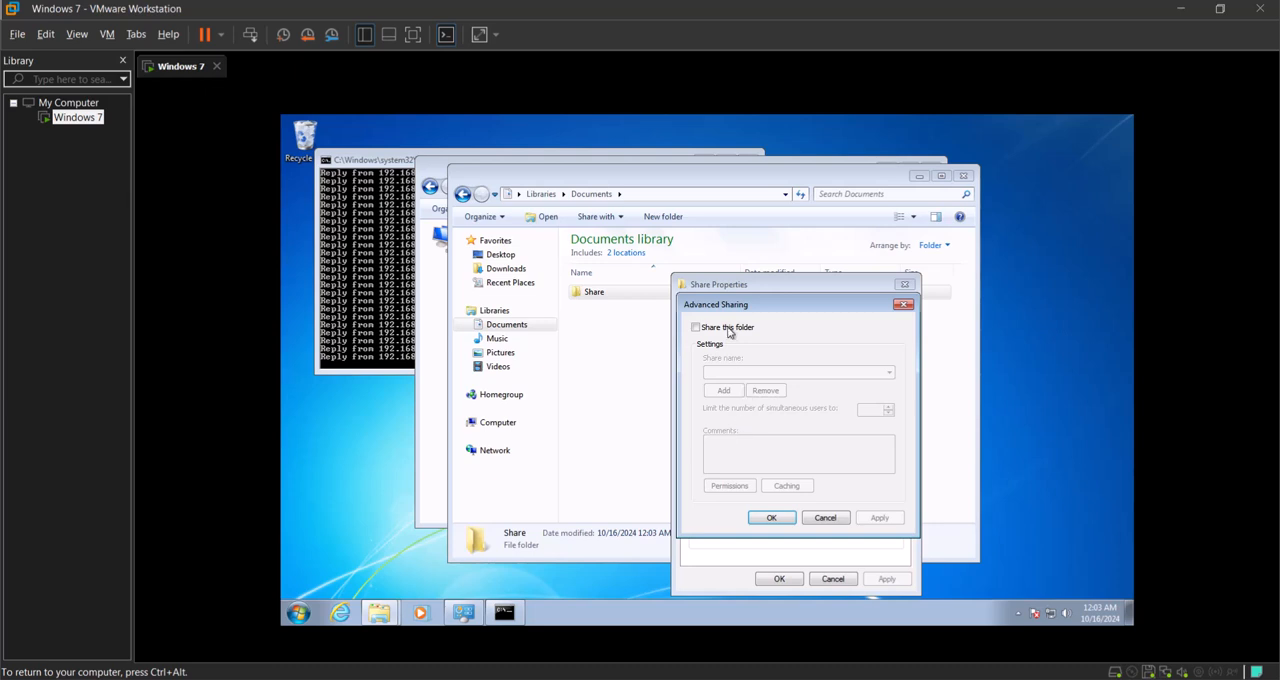
pyautogui.click(729, 329)
# Step: Replace Everyone with the account user in the share permissions and allow it Full Control
pyautogui.click(729, 486)
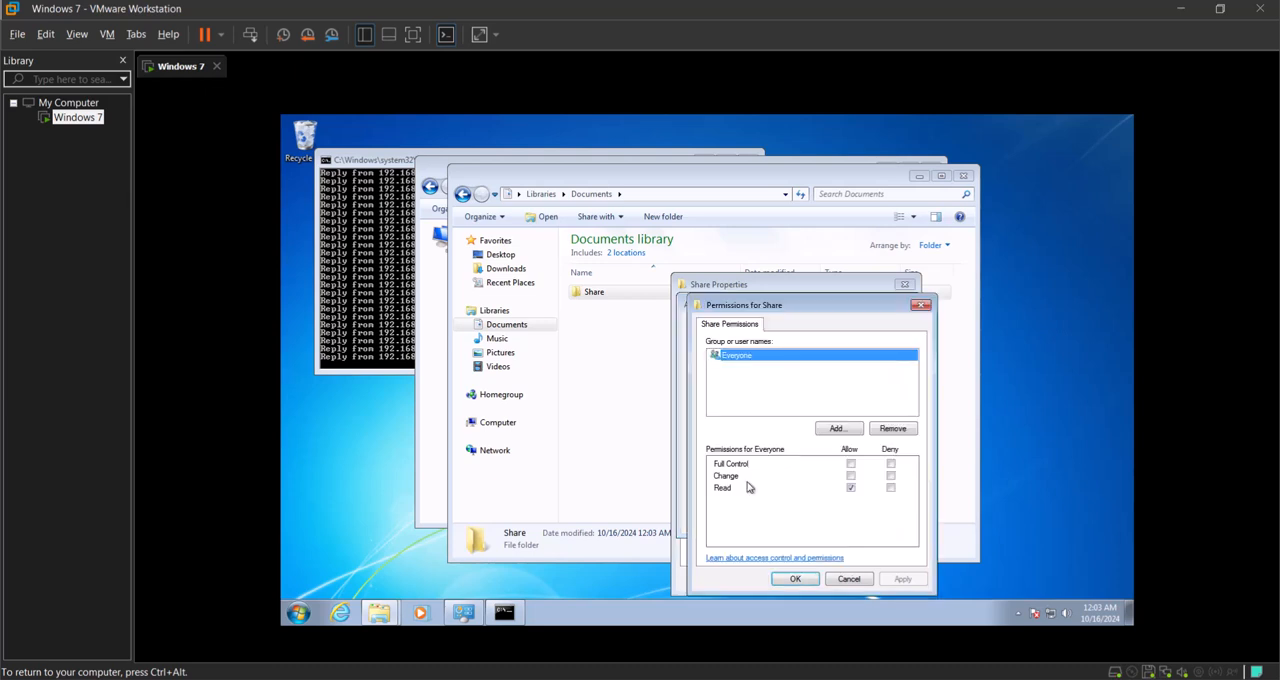
pyautogui.click(886, 427)
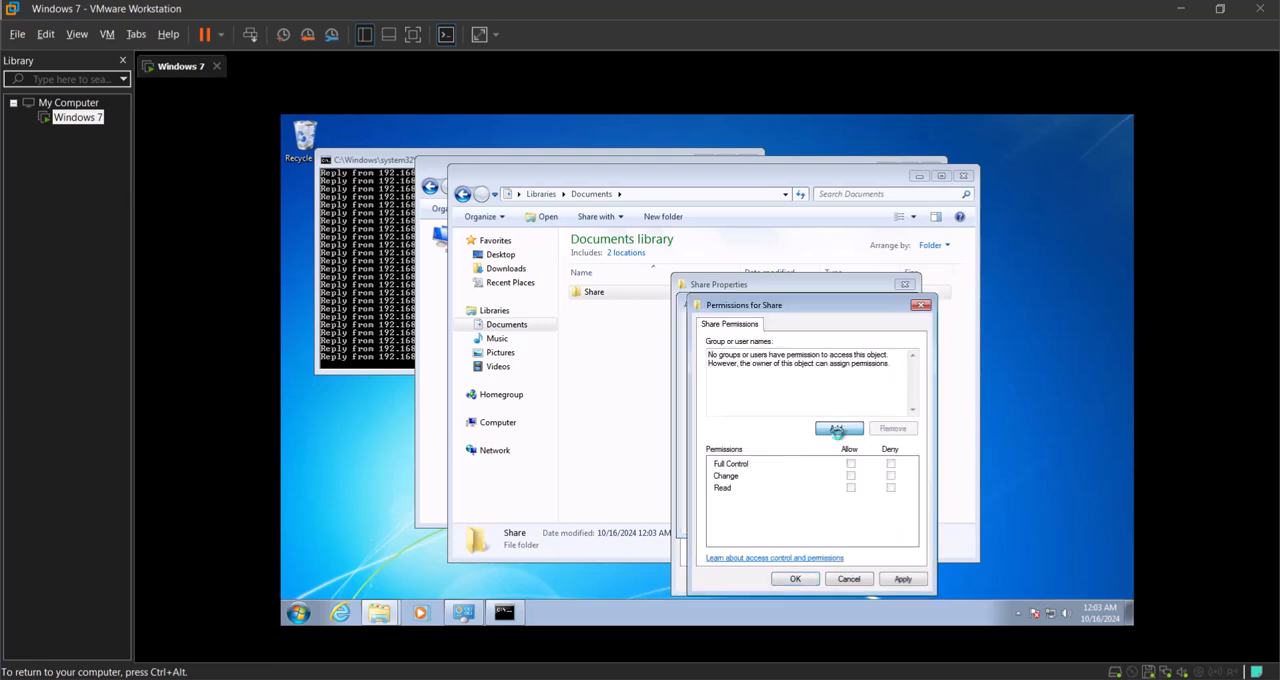
pyautogui.click(838, 429)
pyautogui.write('user')
pyautogui.press('Return')
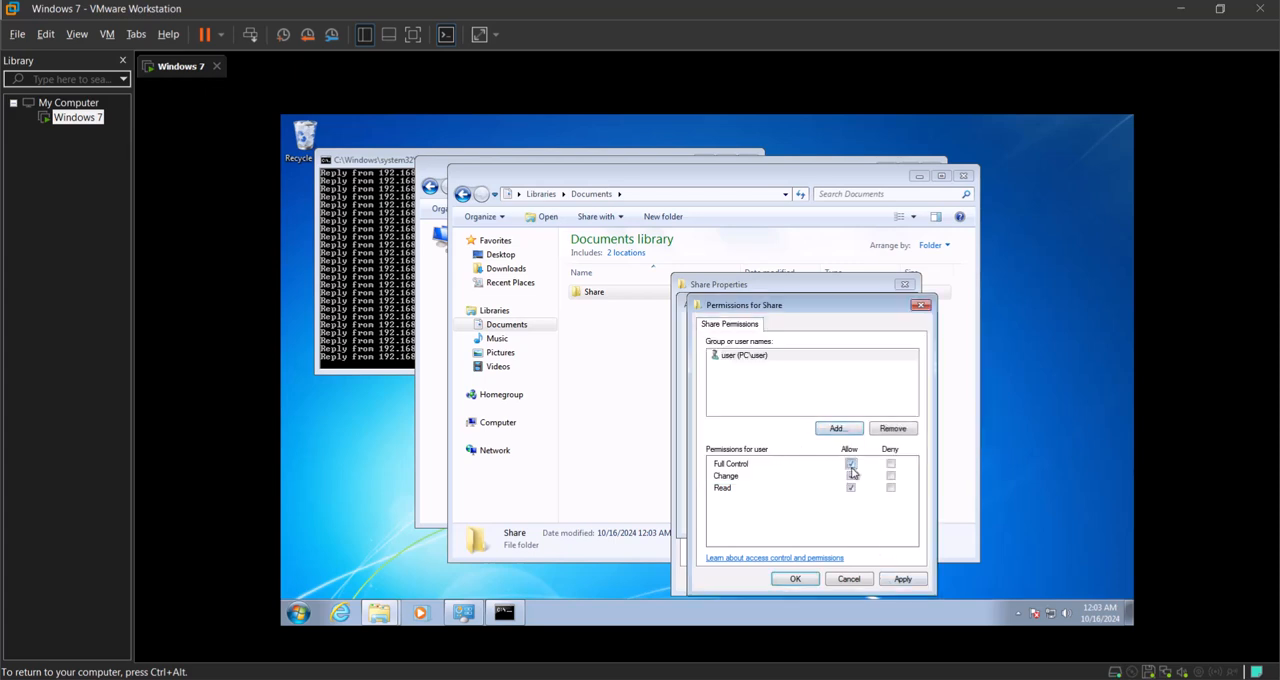
pyautogui.click(902, 579)
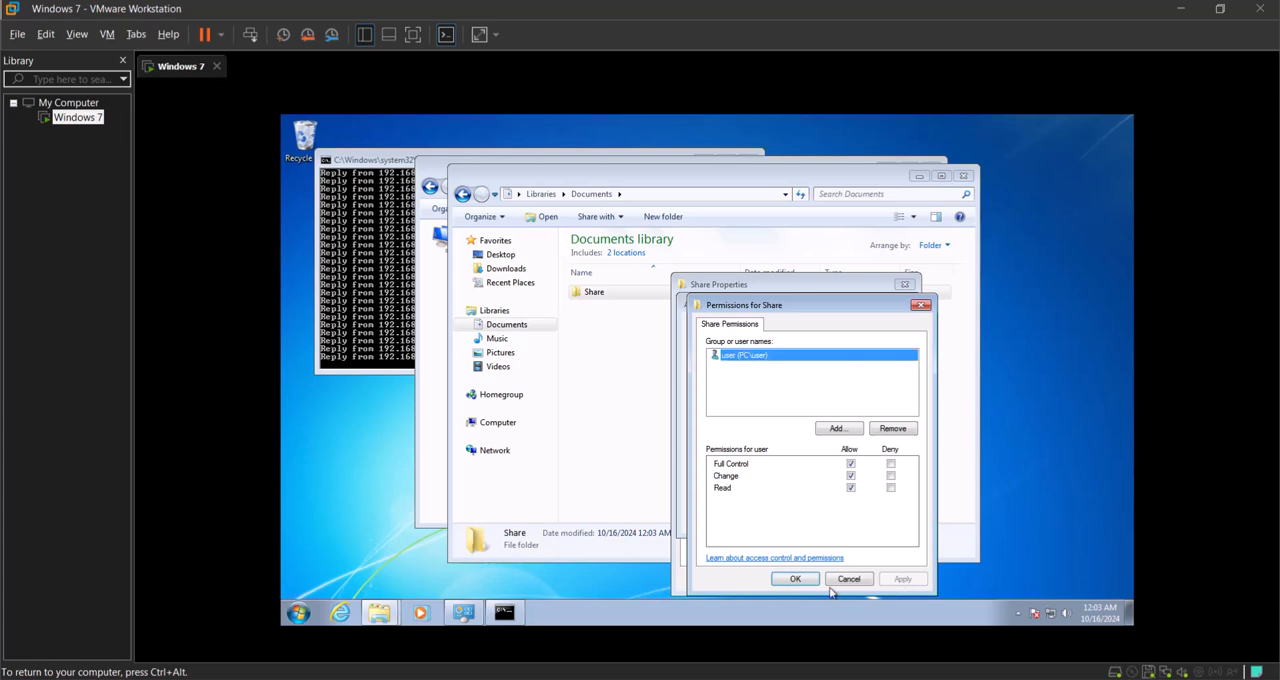
pyautogui.click(796, 580)
# Step: Apply the advanced sharing settings and close the Share folder's properties
pyautogui.click(879, 517)
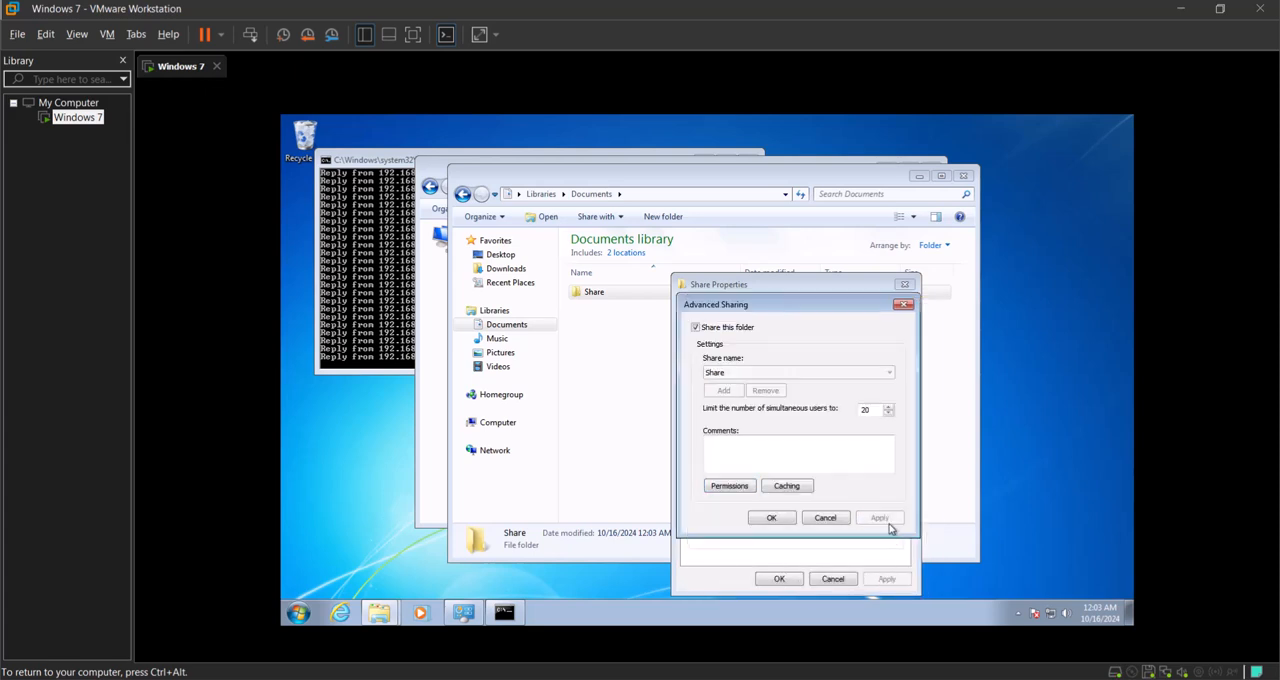
pyautogui.click(773, 518)
pyautogui.click(779, 579)
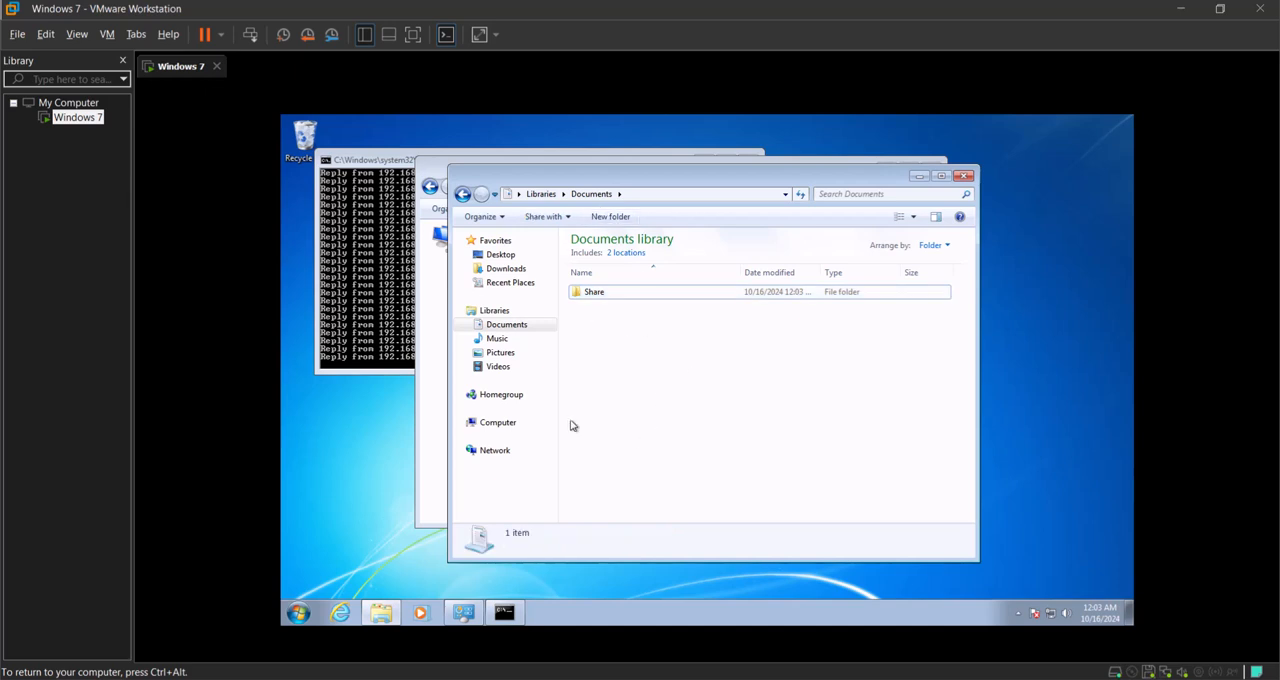
# Step: Stop the continuous ping in the guest's command prompt and run ipconfig
pyautogui.click(366, 300)
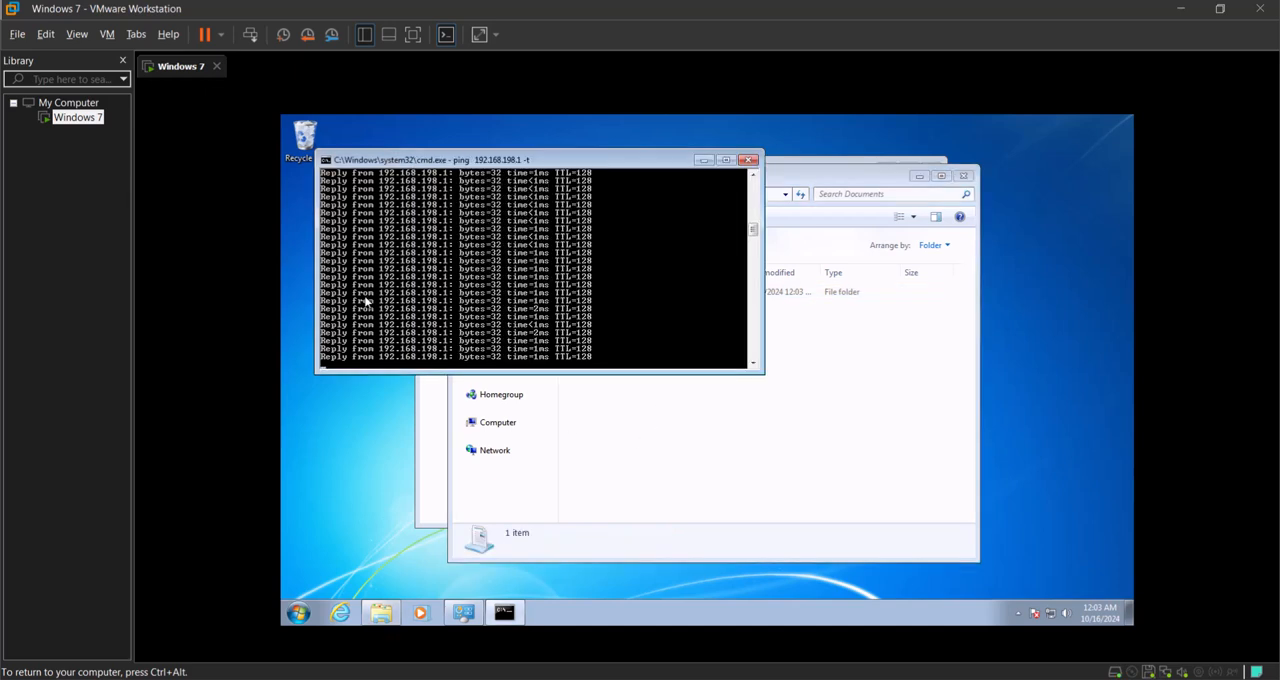
pyautogui.hotkey('ctrl', 'c')
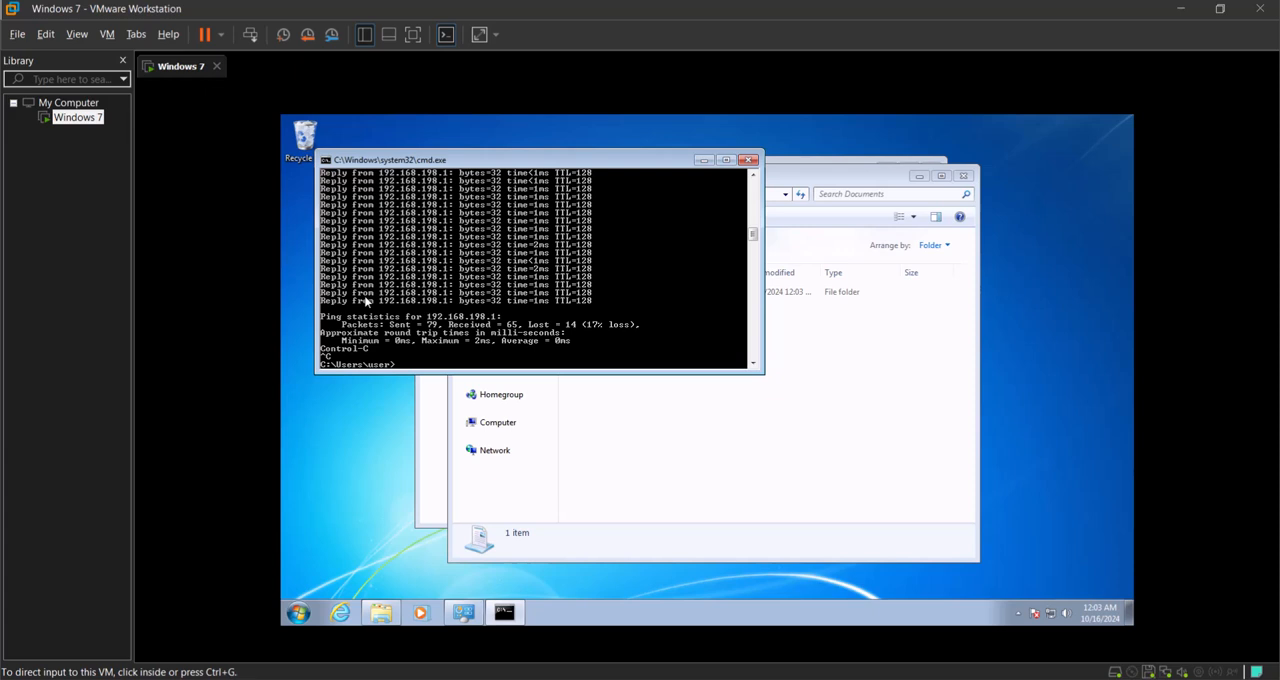
pyautogui.click(366, 300)
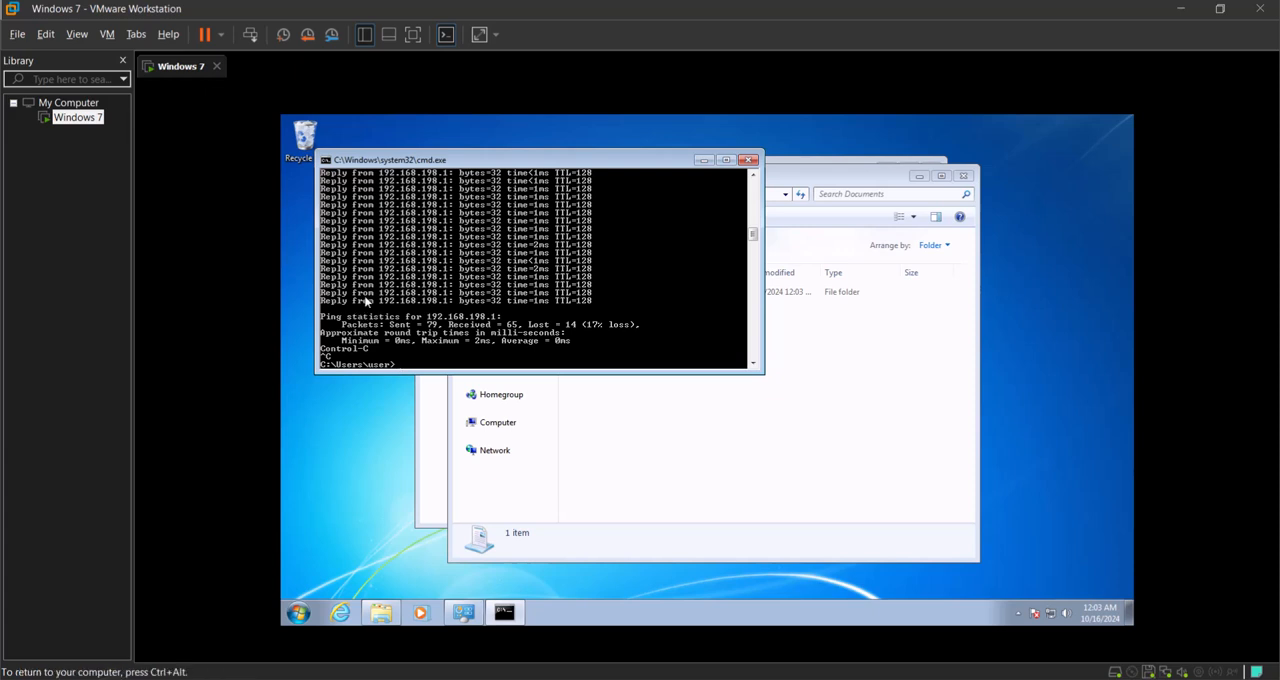
pyautogui.write('ipconfig')
pyautogui.press('Return')
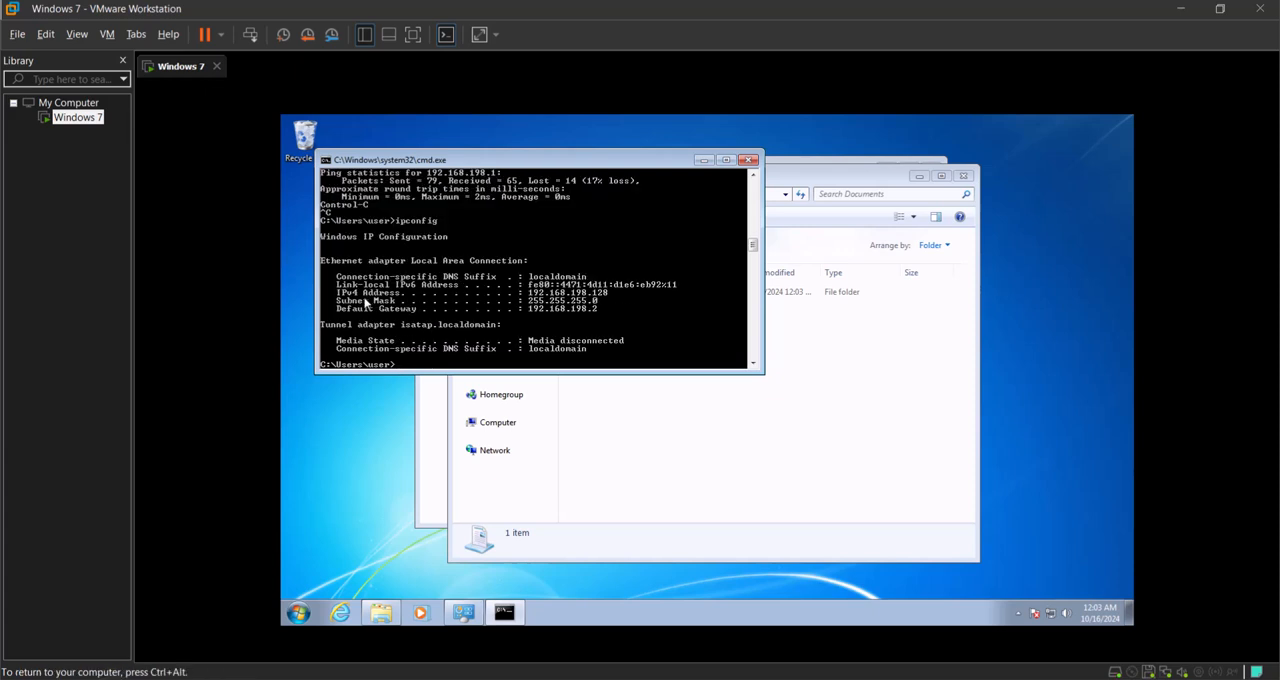
# Step: Highlight the guest's IPv4 address and its label in the ipconfig output
pyautogui.rightClick(537, 293)
pyautogui.click(547, 300)
pyautogui.moveTo(529, 292); pyautogui.dragTo(573, 294)
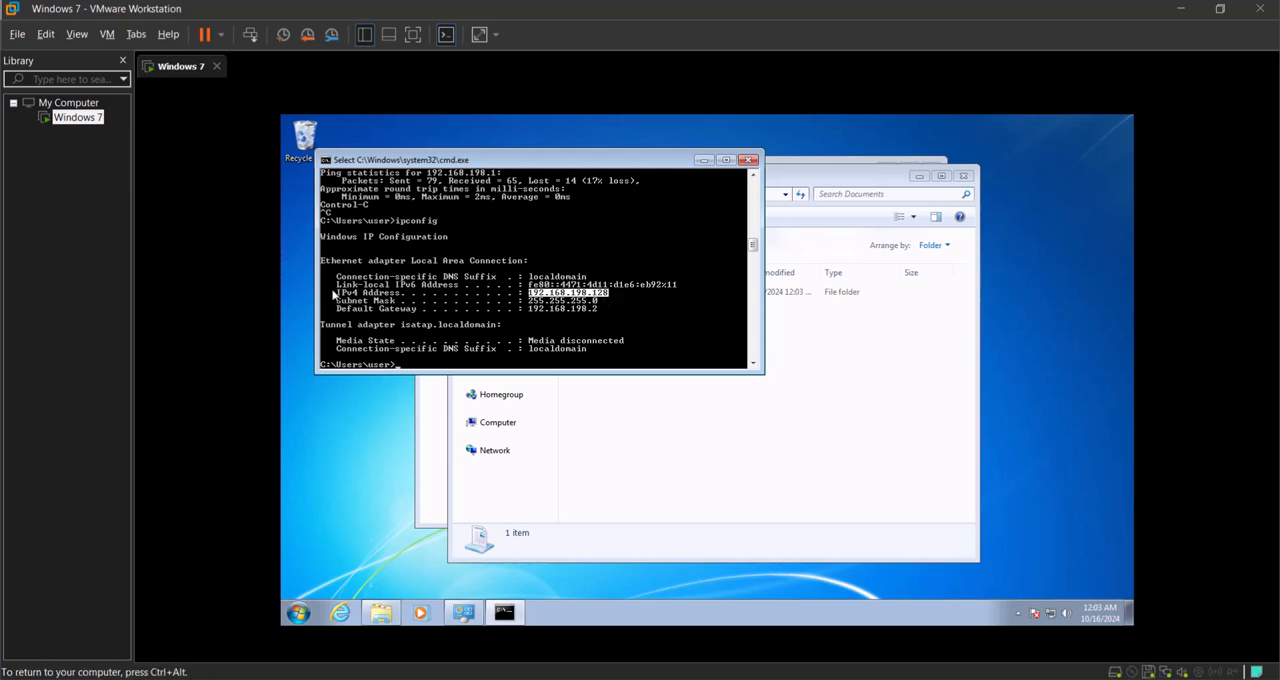
pyautogui.moveTo(336, 293); pyautogui.dragTo(345, 294)
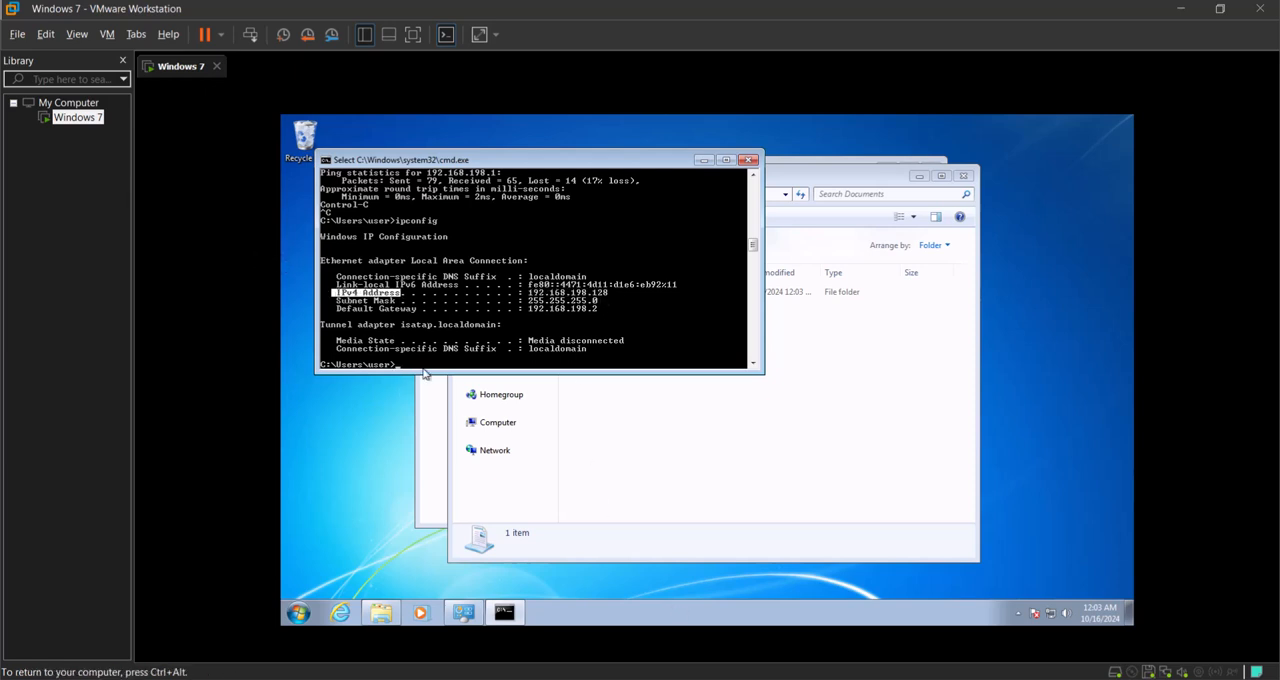
# Step: Open File Explorer on the host, browse to \\192.168.198.128 and open its Share folder
pyautogui.press('super')
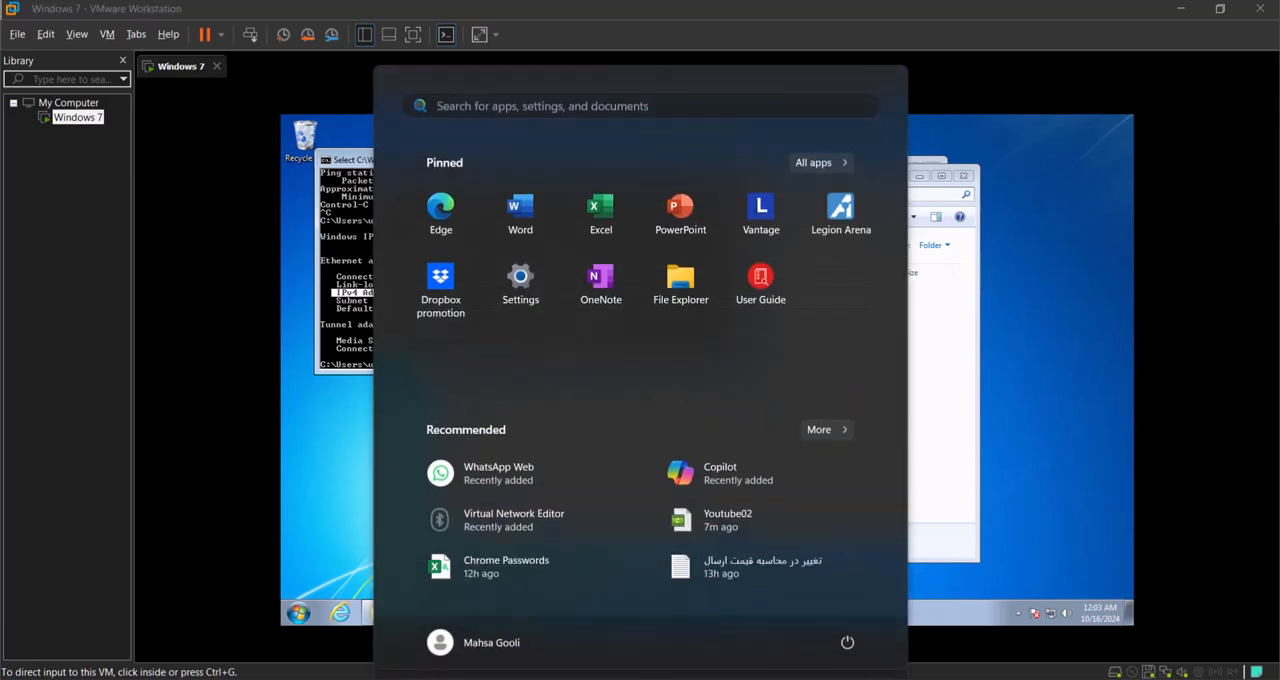
pyautogui.press('super')
pyautogui.press('super+e')
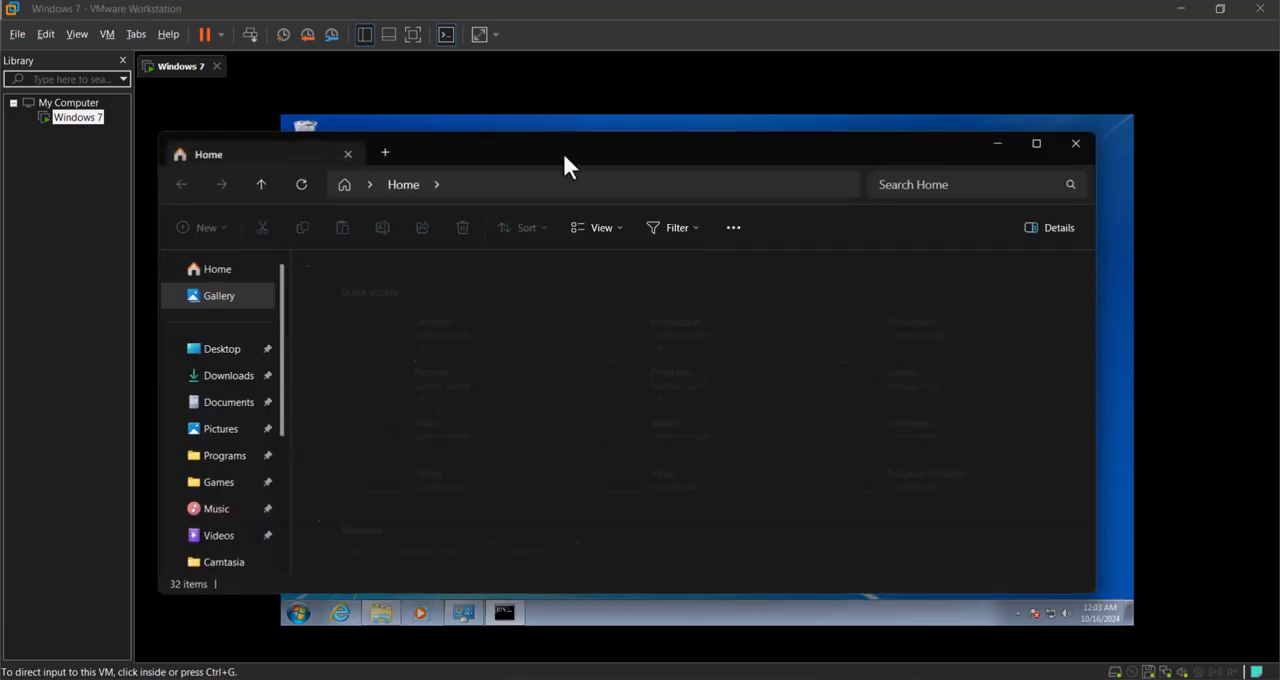
pyautogui.click(568, 186)
pyautogui.press('Escape')
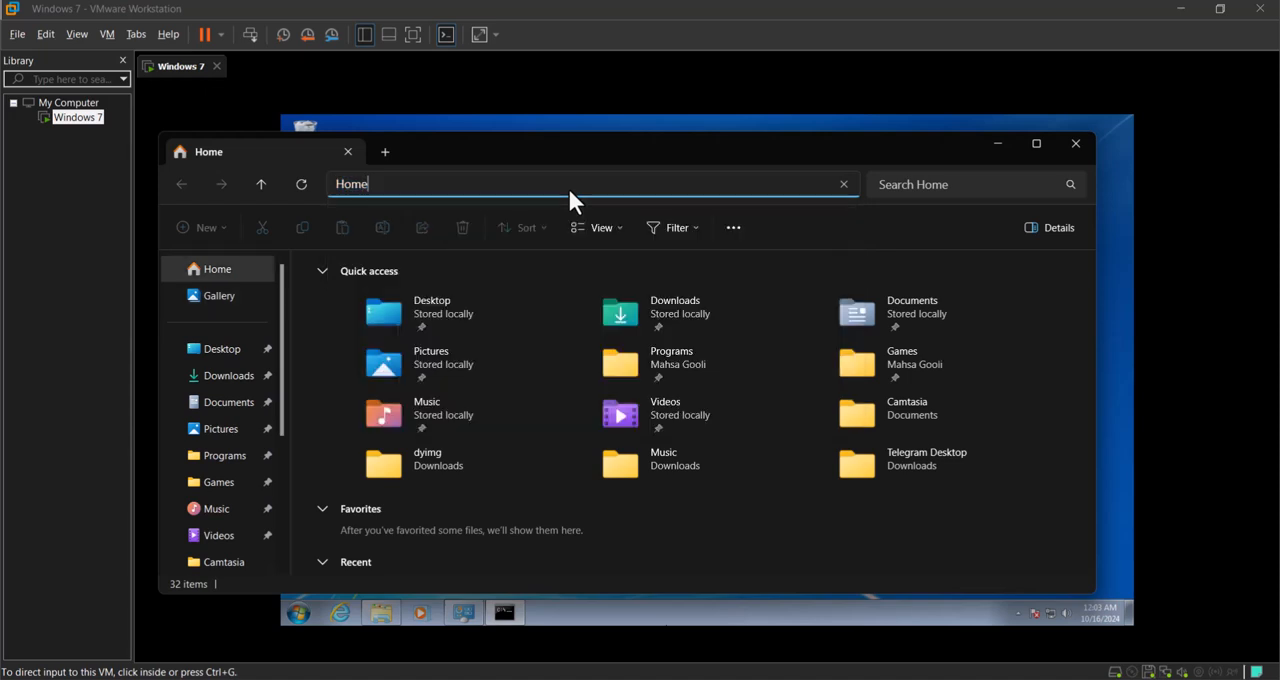
pyautogui.click(568, 186)
pyautogui.write('\\\\')
pyautogui.press('Down')
pyautogui.press('Down')
pyautogui.press('Return')
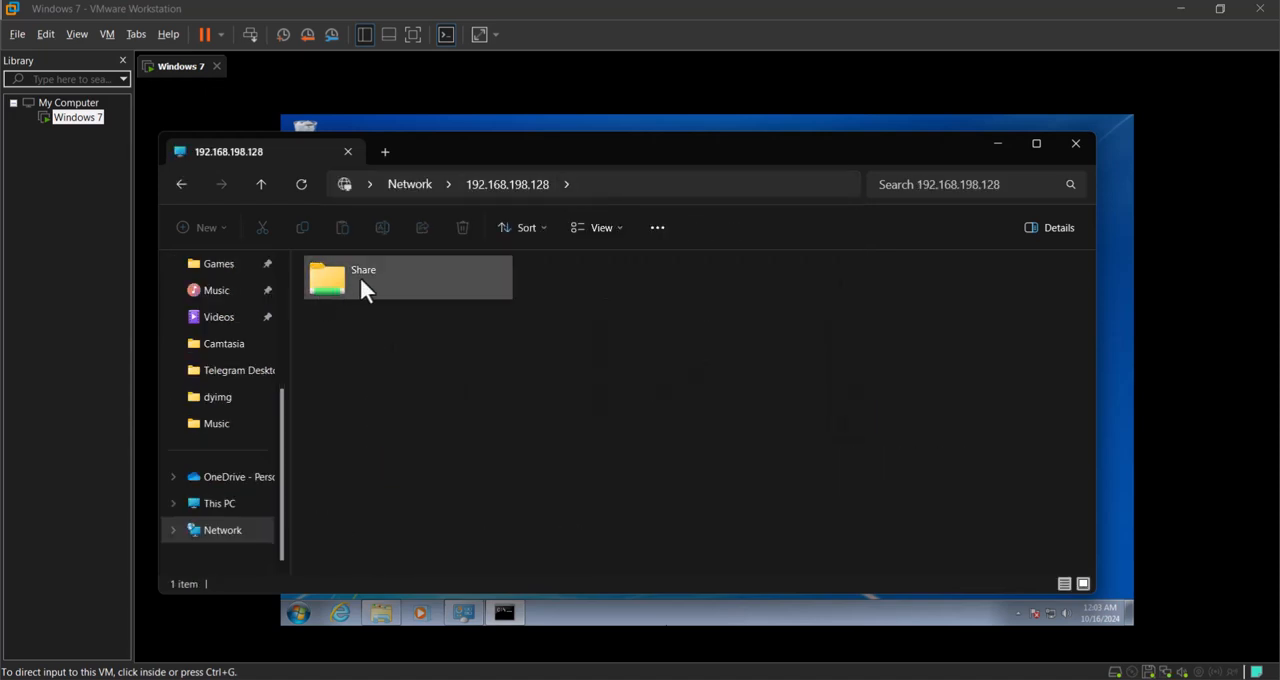
pyautogui.doubleClick(345, 282)
# Step: Create a text document named "test no 1" in the network Share folder from the host
pyautogui.moveTo(512, 150); pyautogui.dragTo(848, 160)
pyautogui.rightClick(818, 368)
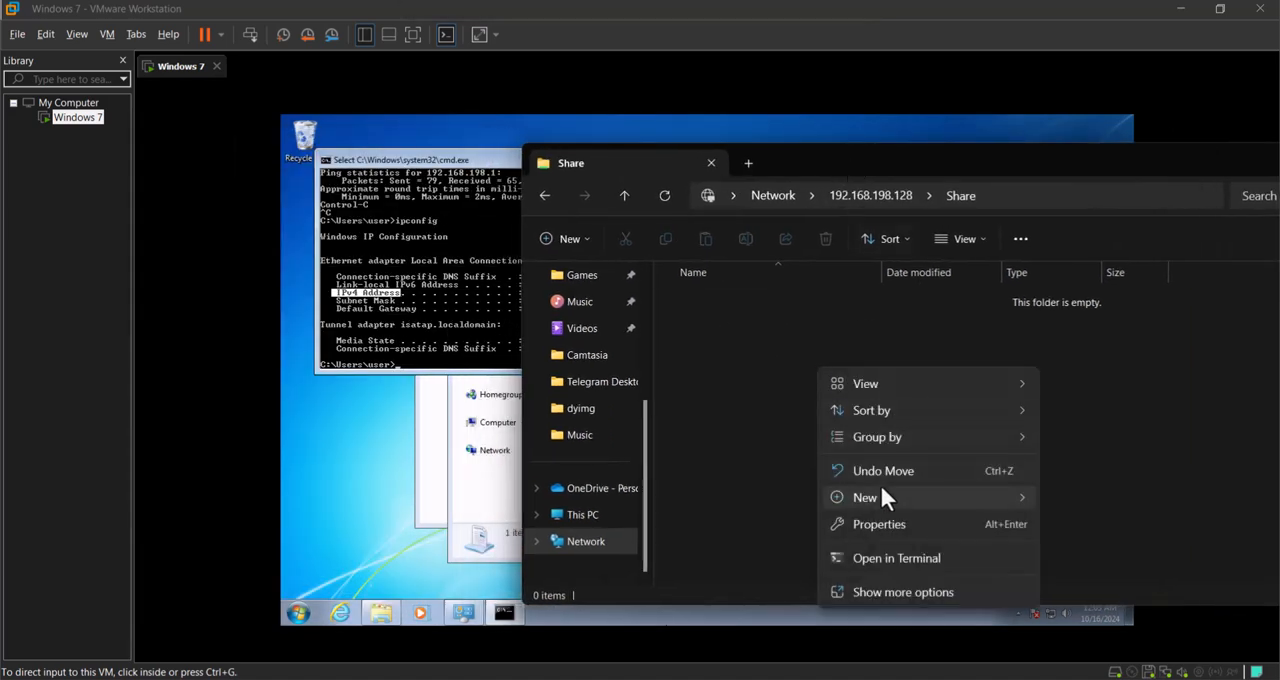
pyautogui.moveTo(883, 494)
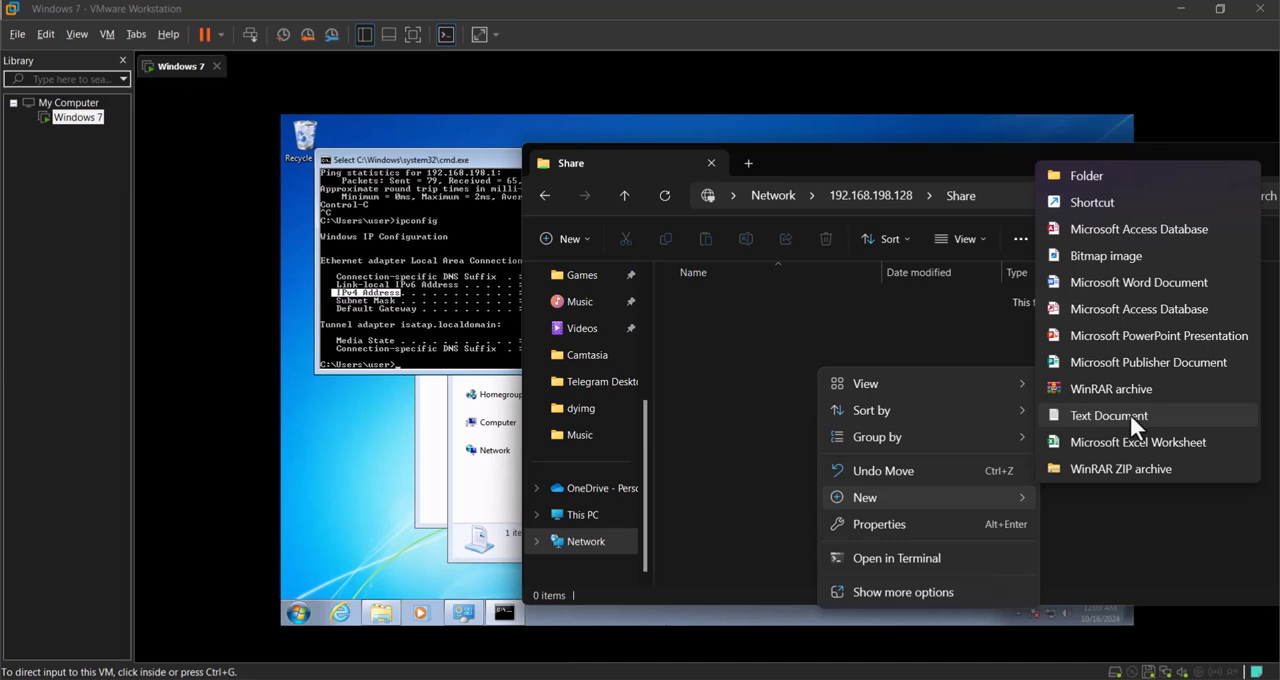
pyautogui.click(1130, 414)
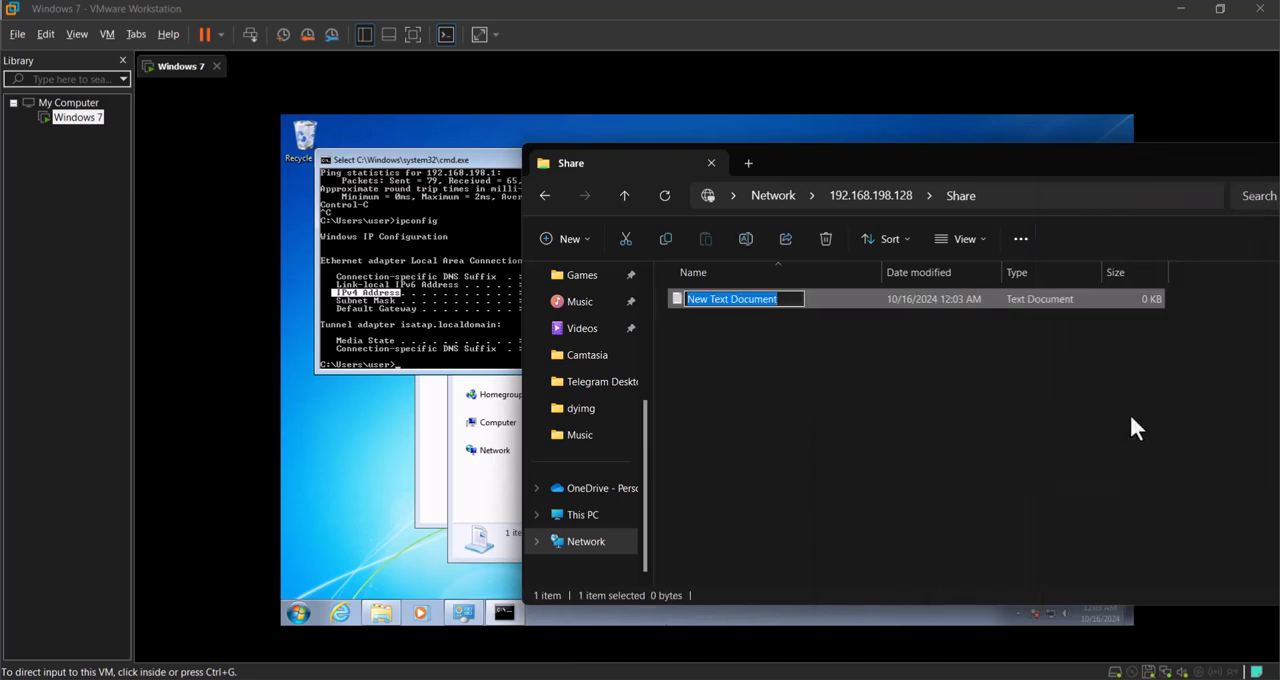
pyautogui.write('test no 2')
pyautogui.press('BackSpace')
pyautogui.write('1')
pyautogui.press('Return')
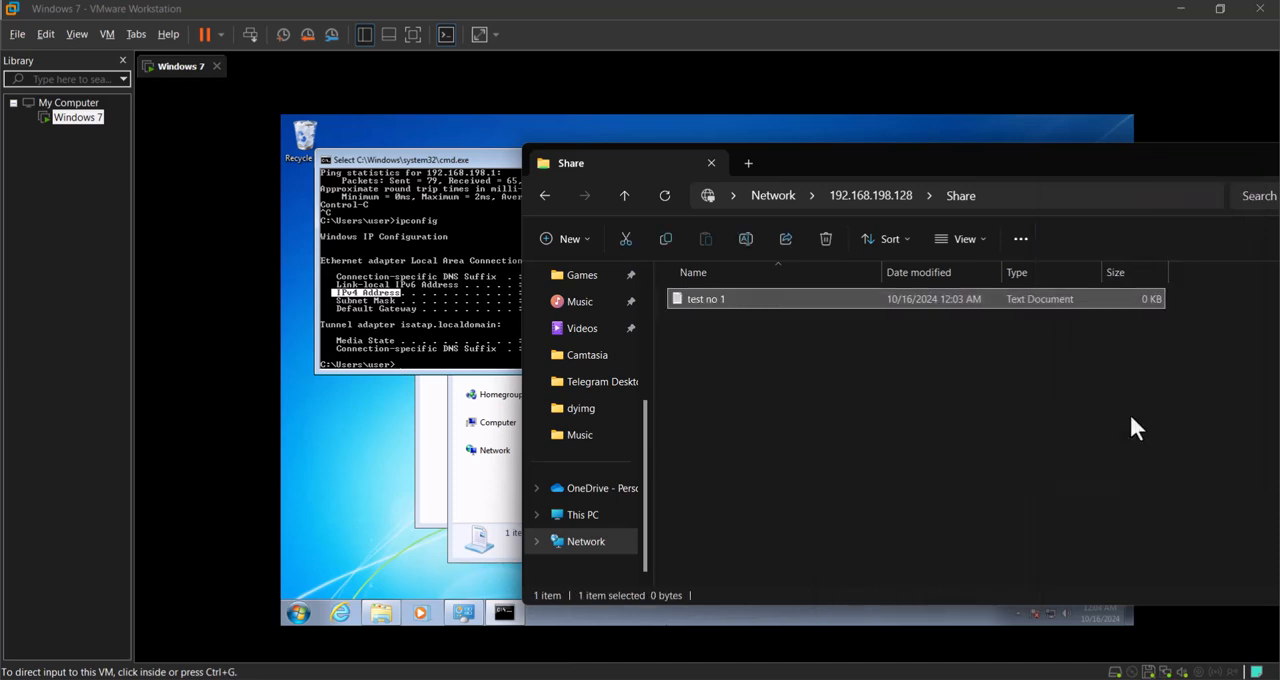
# Step: In the guest's Share folder, open the test no 1 document, write "hi" in it and save
pyautogui.click(491, 503)
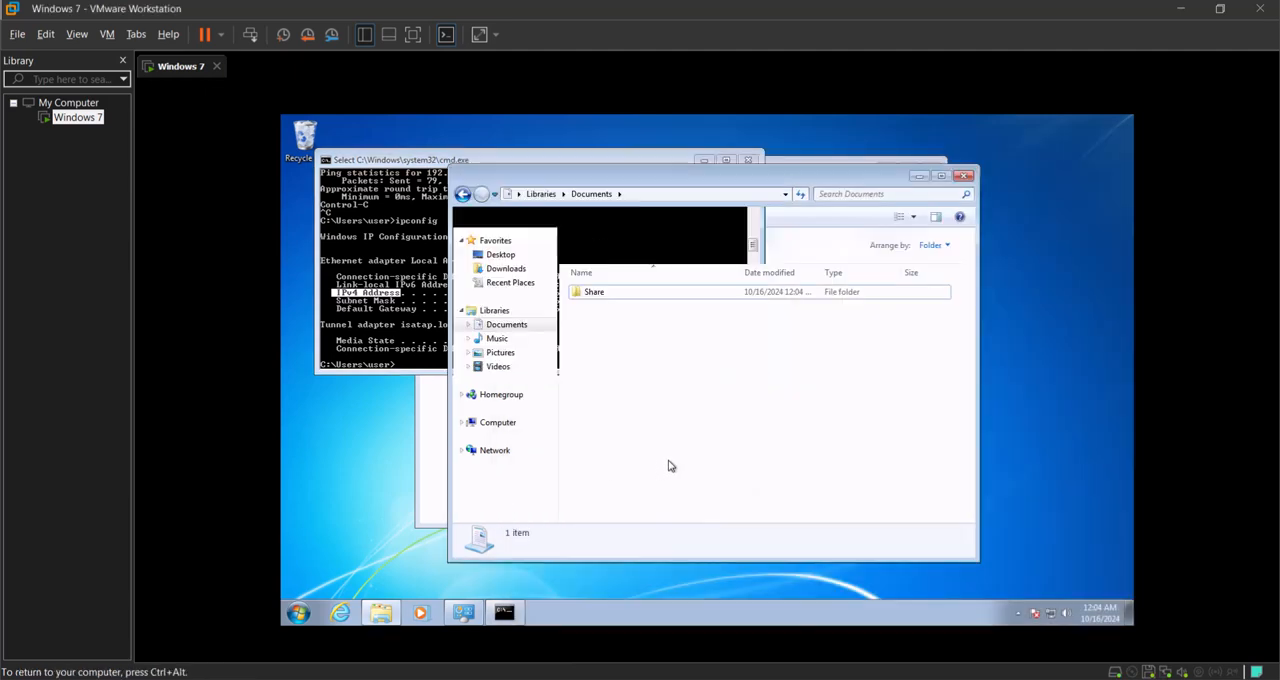
pyautogui.doubleClick(624, 291)
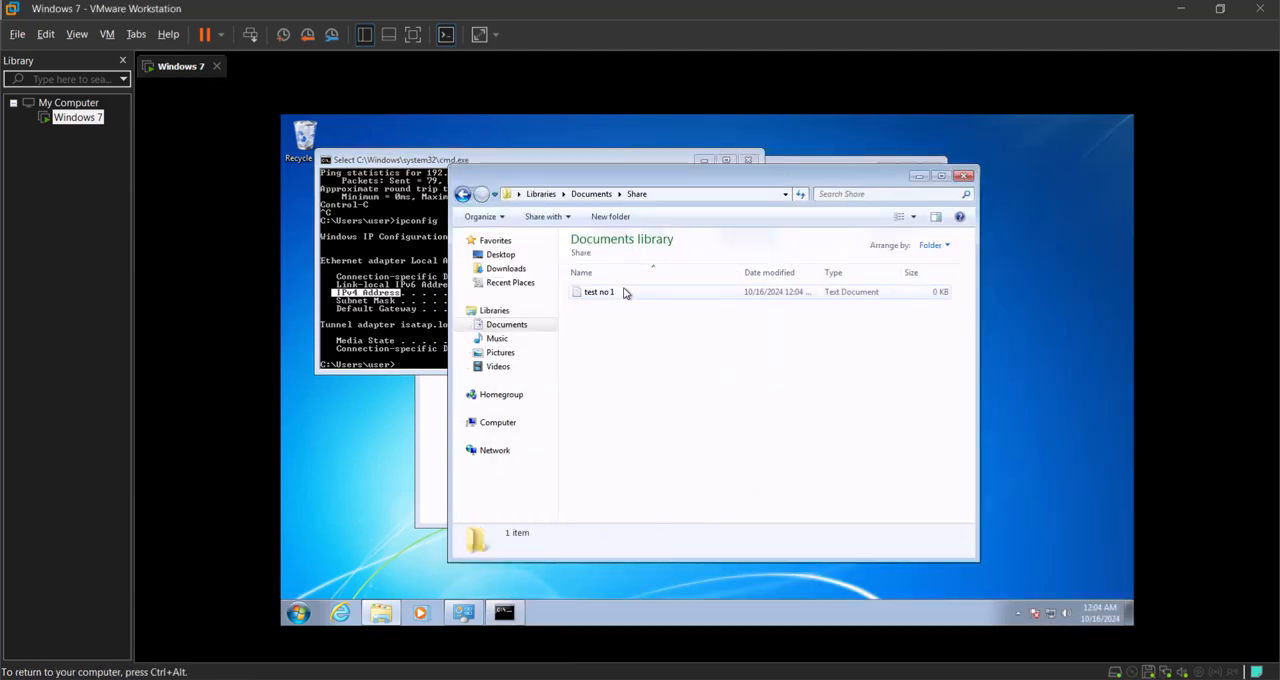
pyautogui.doubleClick(614, 292)
pyautogui.write('hi')
pyautogui.hotkey('ctrl', 's')
# Step: Switch back to the host's File Explorer and open test no 1 from the network share to check its text
pyautogui.hotkey('alt', 'Tab')
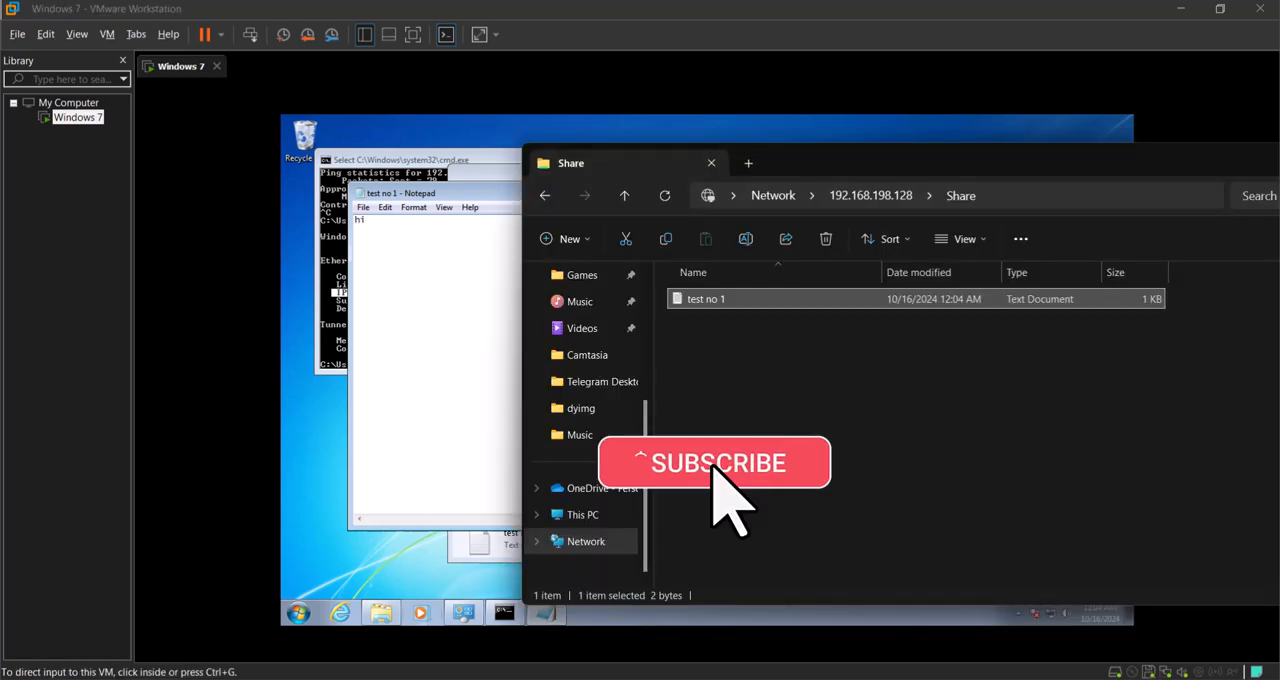
pyautogui.doubleClick(762, 298)
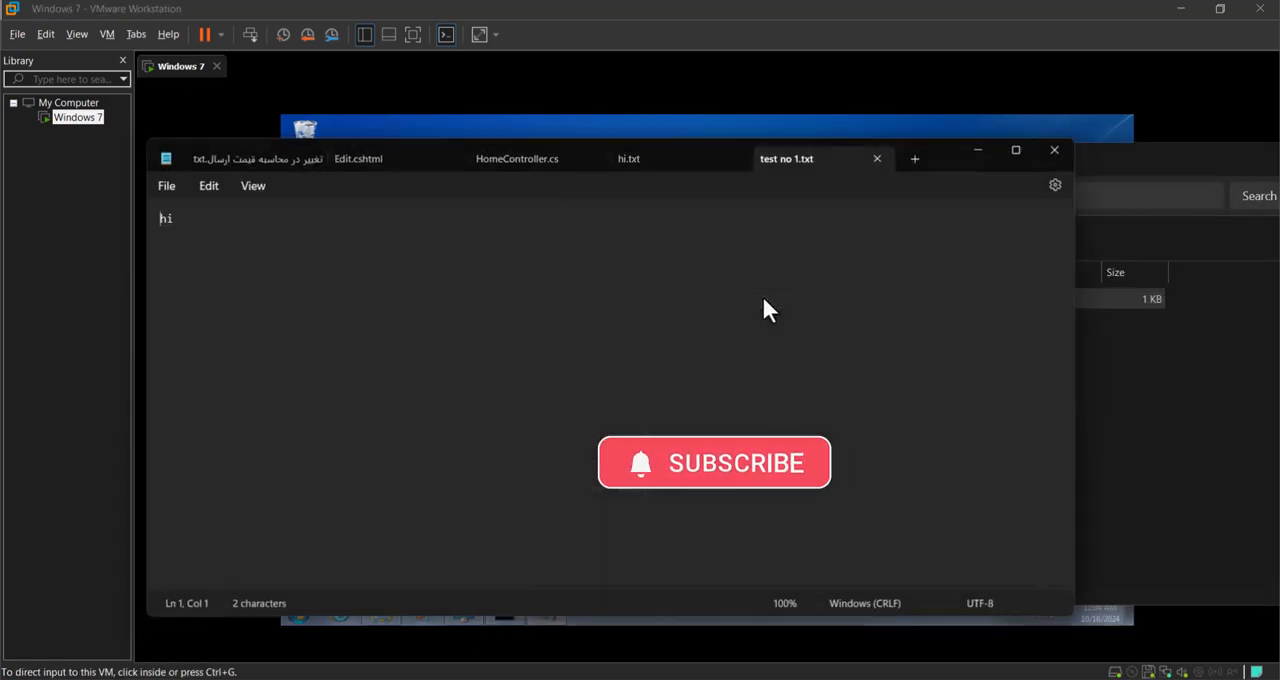